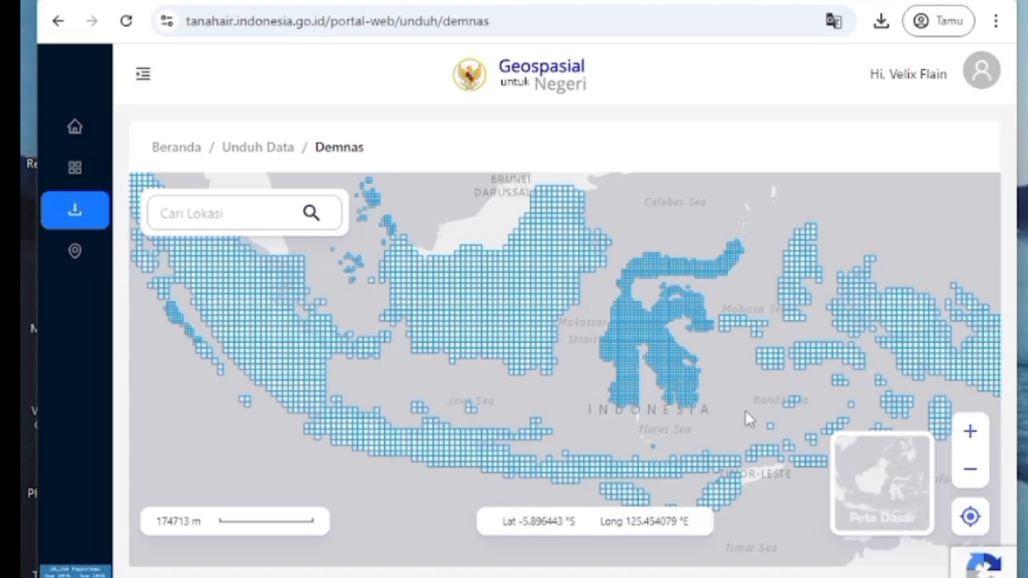
# Find the Aru Islands on the Demnas map and view the download option for a tile in their northern part
pyautogui.click(982, 432)
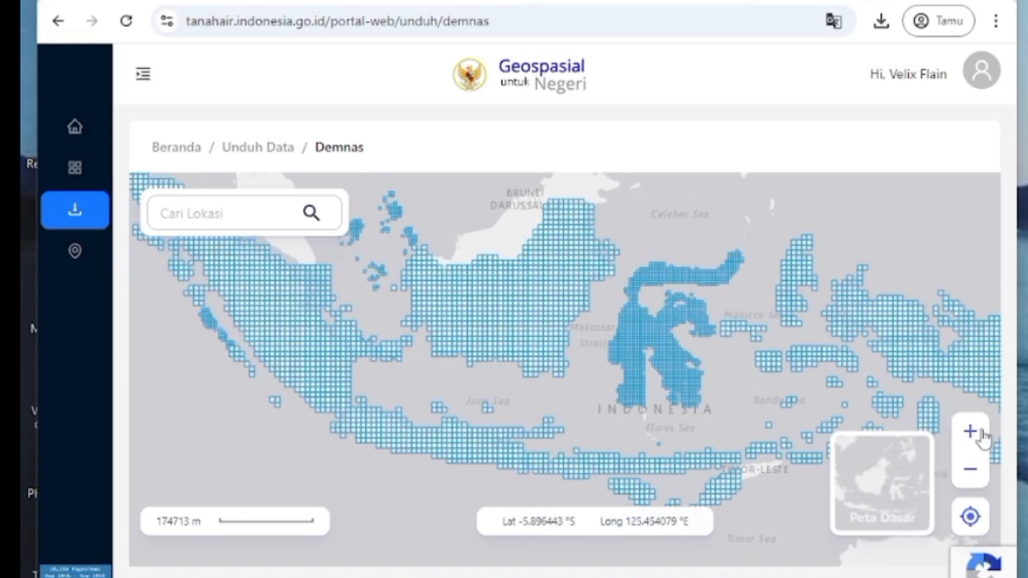
pyautogui.click(982, 432)
pyautogui.click(982, 432)
pyautogui.click(983, 432)
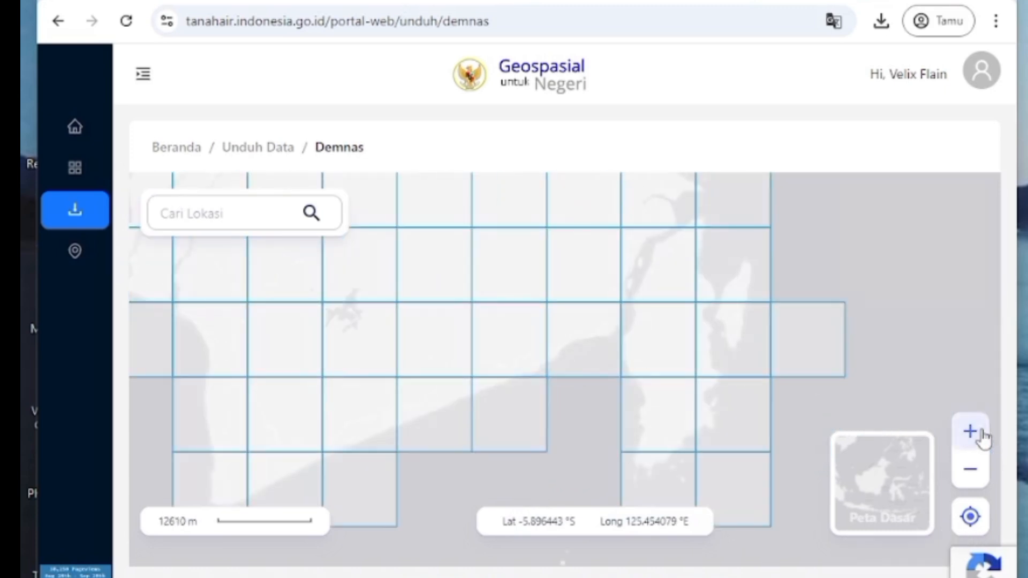
pyautogui.click(982, 435)
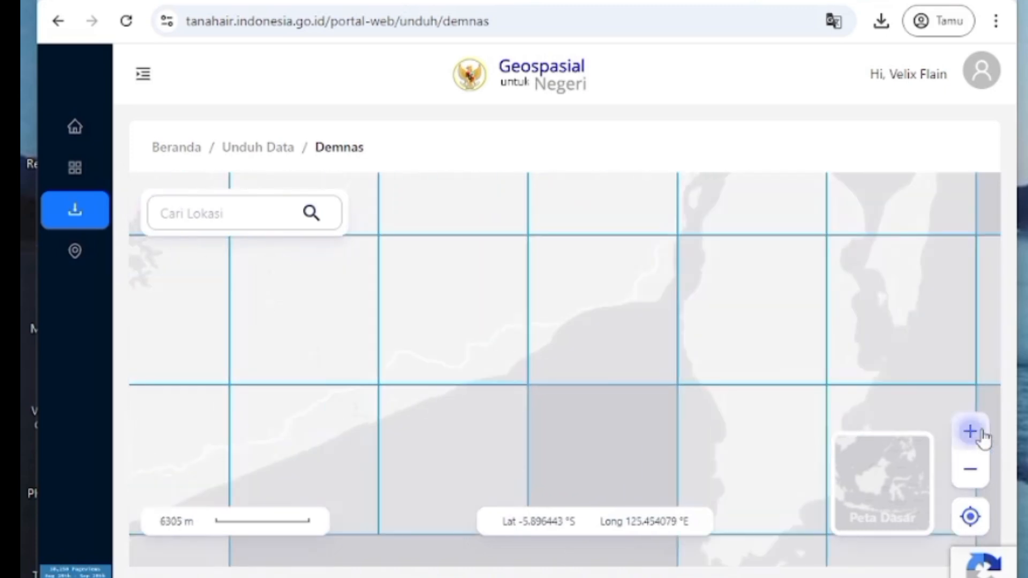
pyautogui.click(977, 467)
pyautogui.click(975, 468)
pyautogui.click(974, 468)
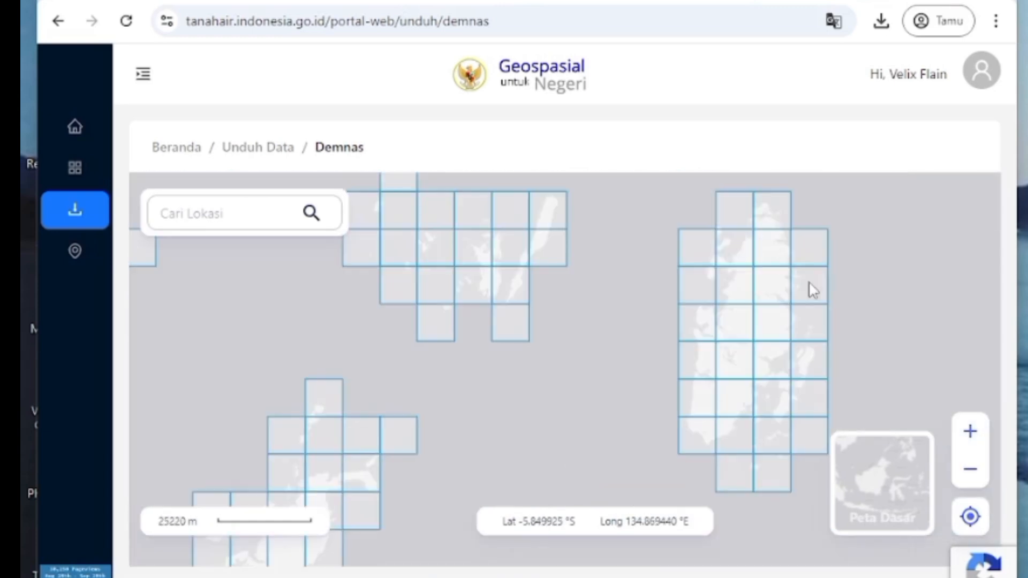
pyautogui.click(770, 255)
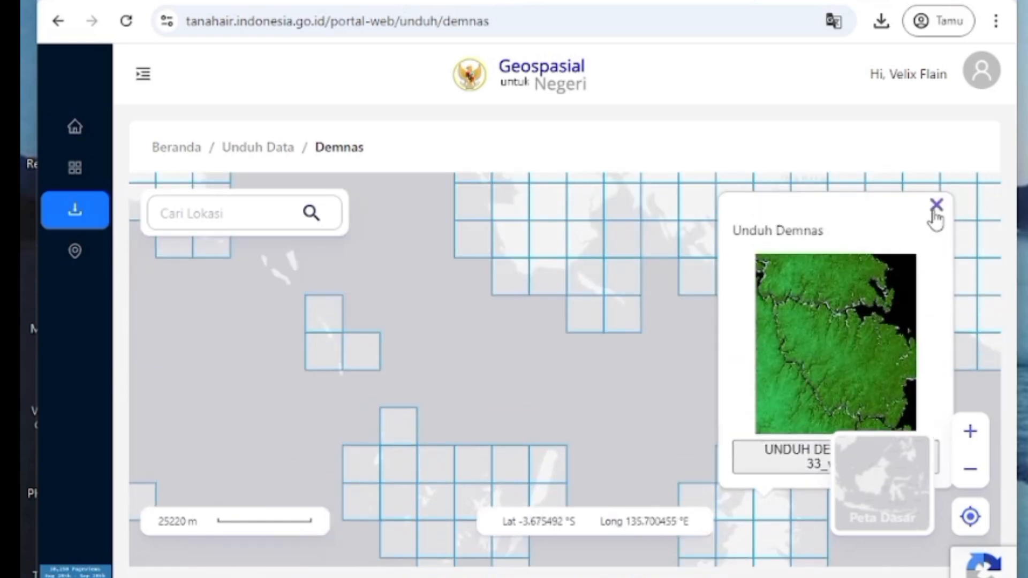
pyautogui.click(934, 214)
# View the download option for the DEMNAS_3010-31_v1.0.tif tile of the Aru Islands and close it
pyautogui.moveTo(739, 348); pyautogui.dragTo(701, 274)
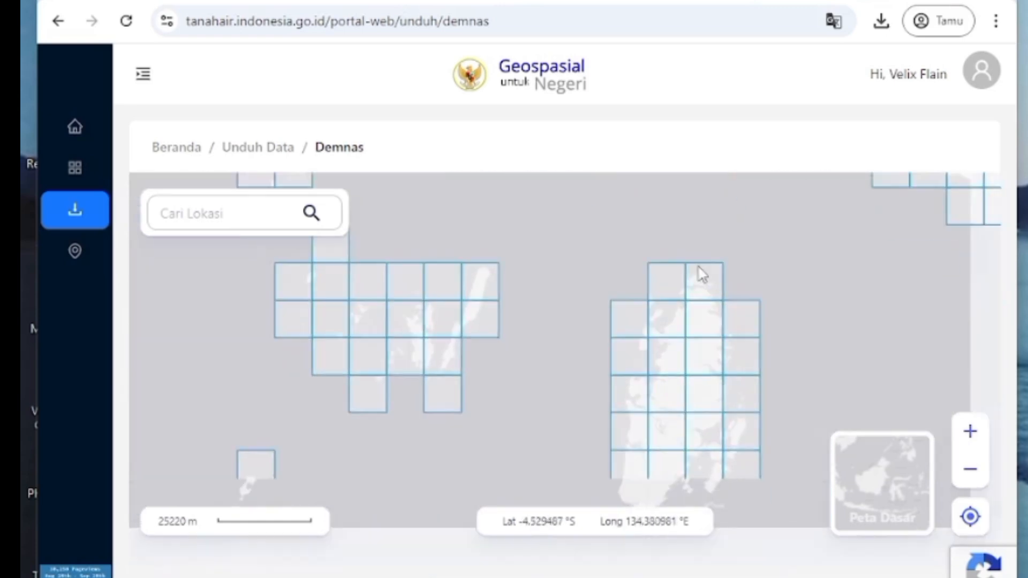
pyautogui.click(681, 344)
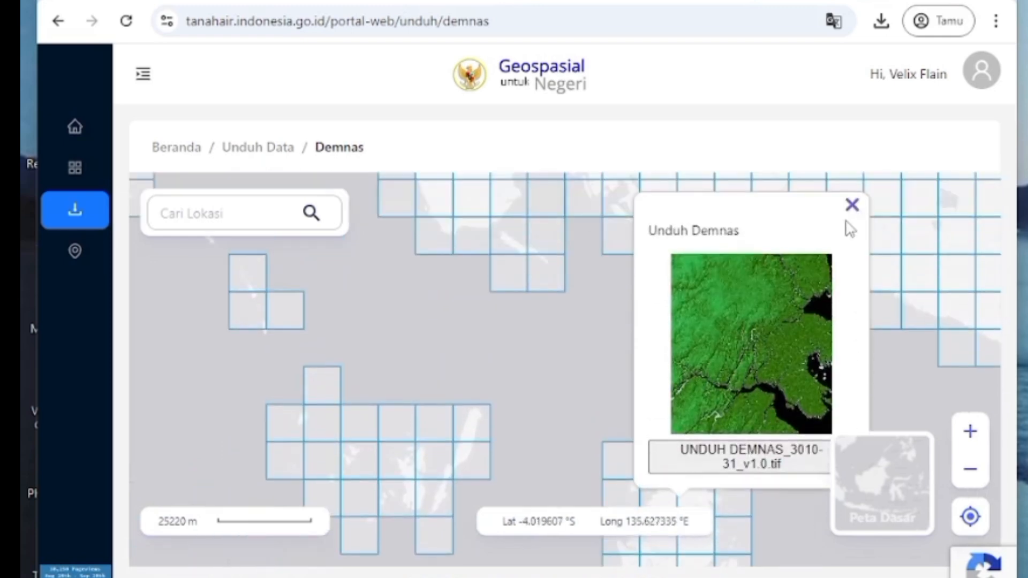
pyautogui.click(851, 206)
# Open the RBI per Wilayah data from the download catalogue and search its map for "kepulauan aru"
pyautogui.click(95, 219)
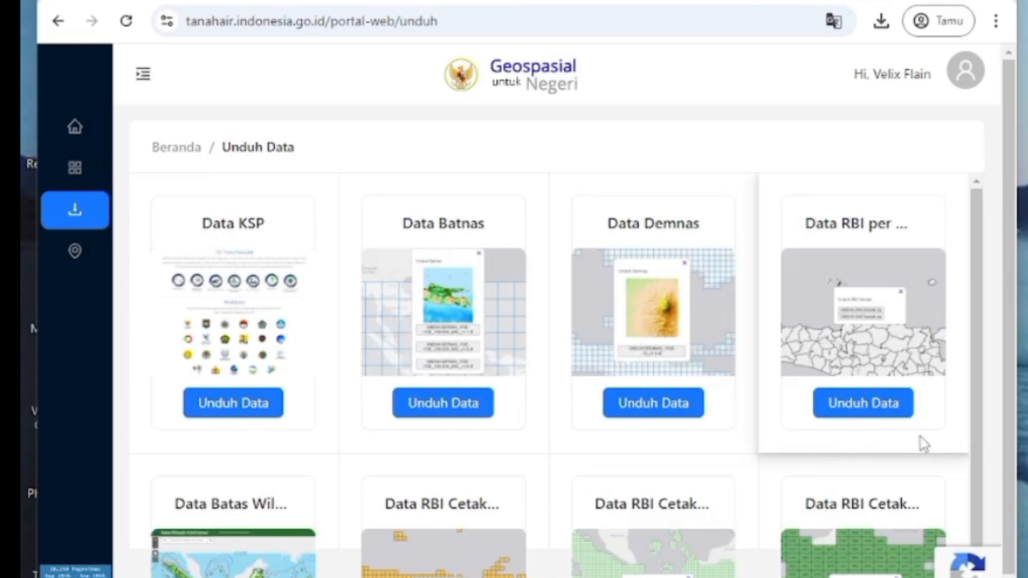
pyautogui.click(891, 414)
pyautogui.click(174, 206)
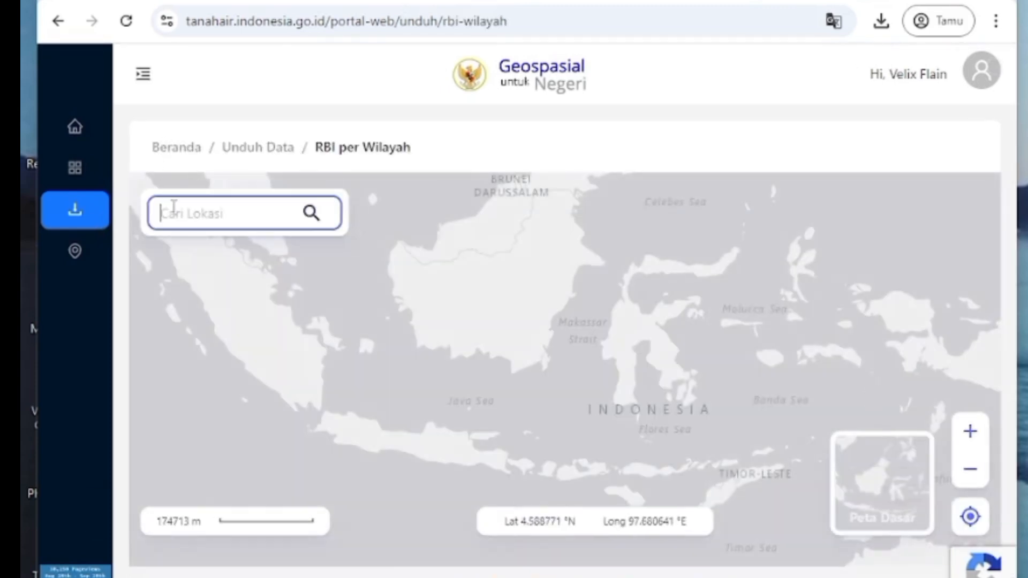
pyautogui.write('kepulauan aru')
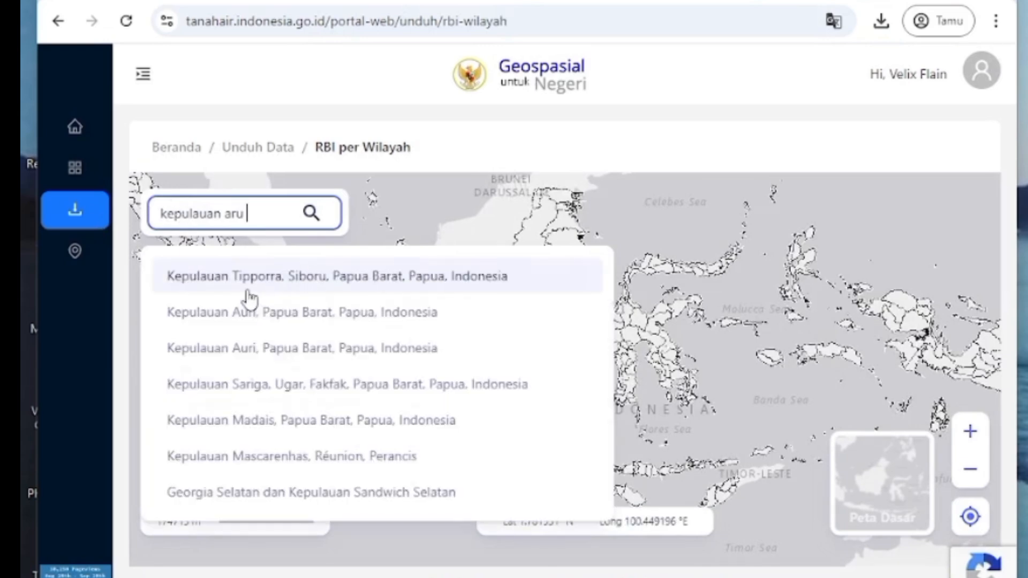
# Choose Kepulauan Aru, Maluku and try to download the 25K Kepulauan Aru.zip archive, returning to the previous page
pyautogui.click(363, 292)
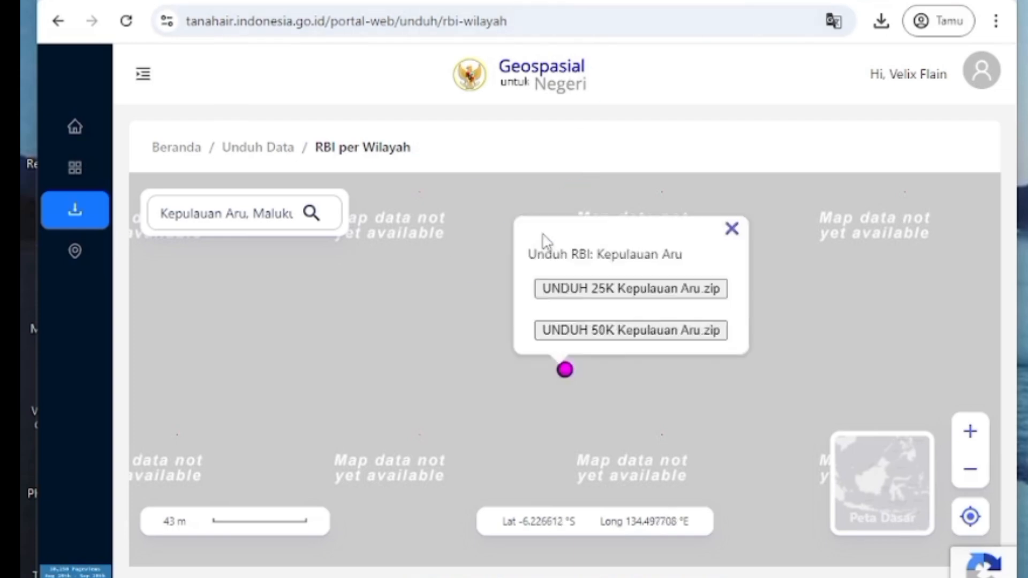
pyautogui.click(642, 295)
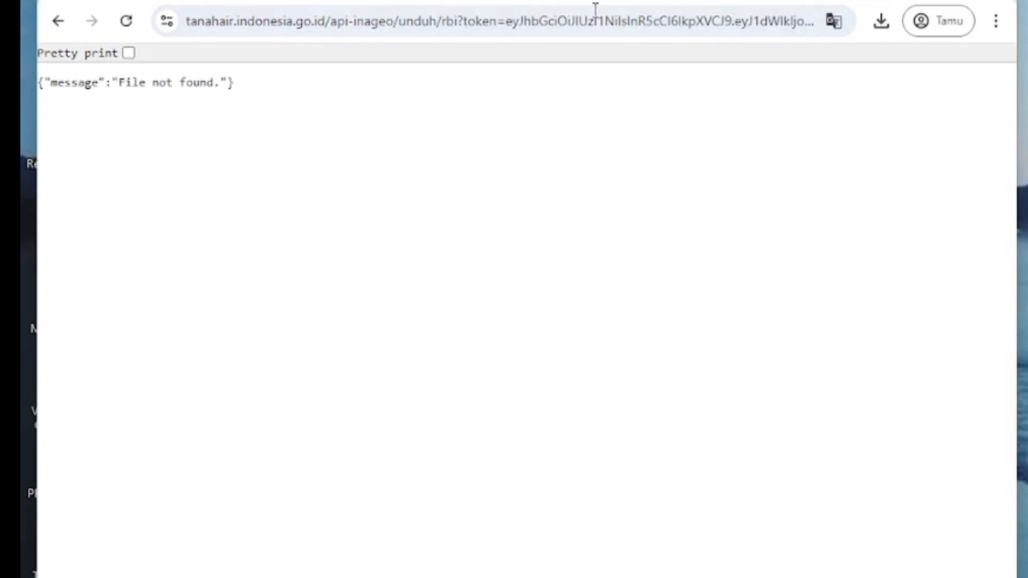
pyautogui.click(58, 21)
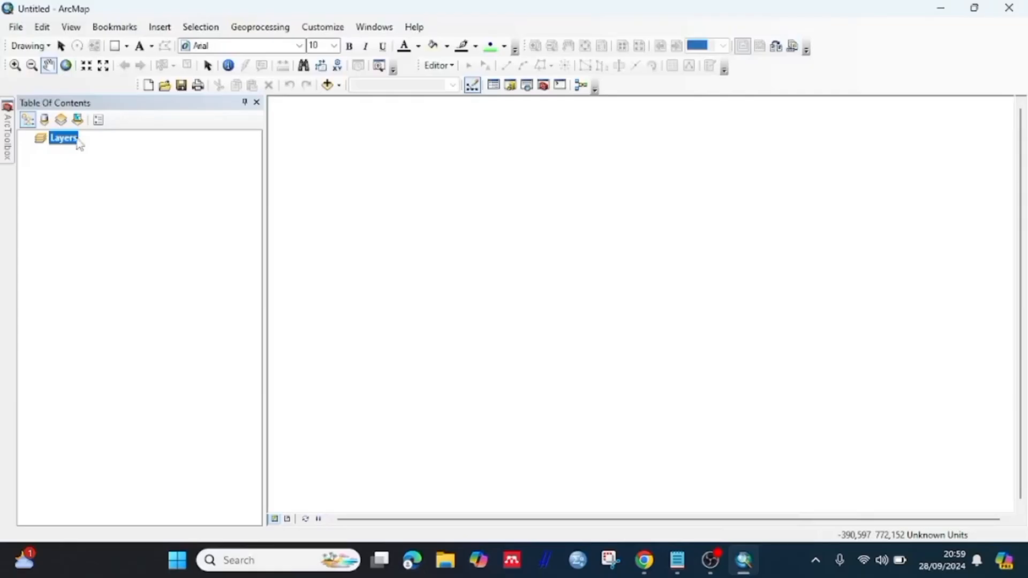
# In ArcMap, add all six DEMNAS TIFF rasters from the folder D:\ARUP\demnas aru 7 biji to the data frame
pyautogui.rightClick(59, 140)
pyautogui.click(68, 149)
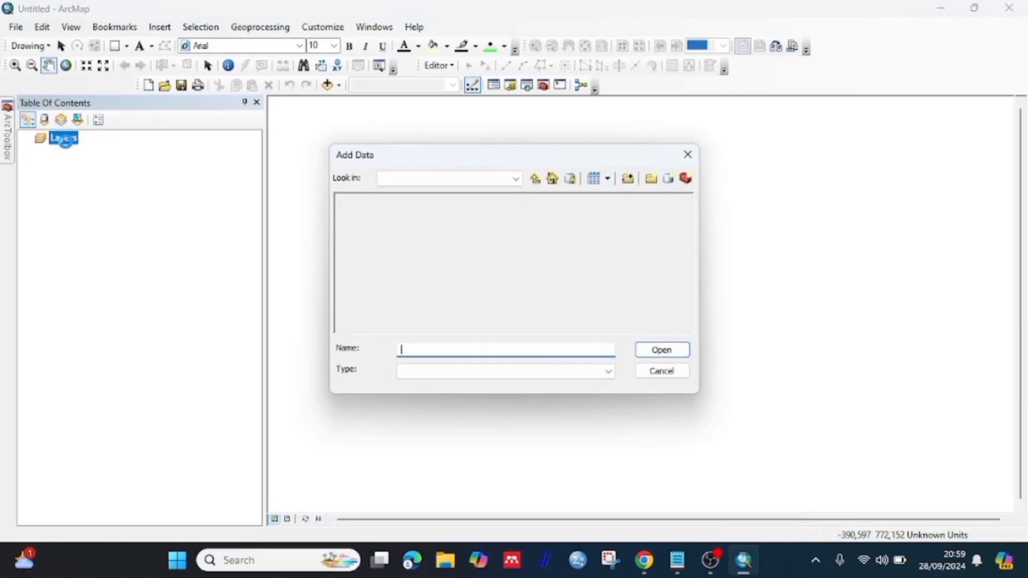
pyautogui.click(415, 180)
pyautogui.scroll(2, 418, 260)
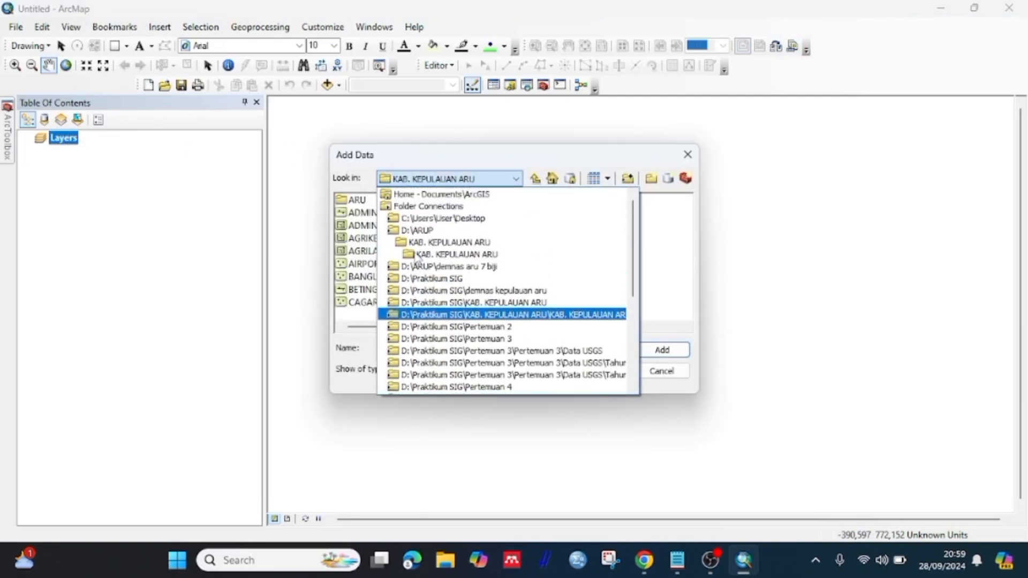
pyautogui.click(412, 230)
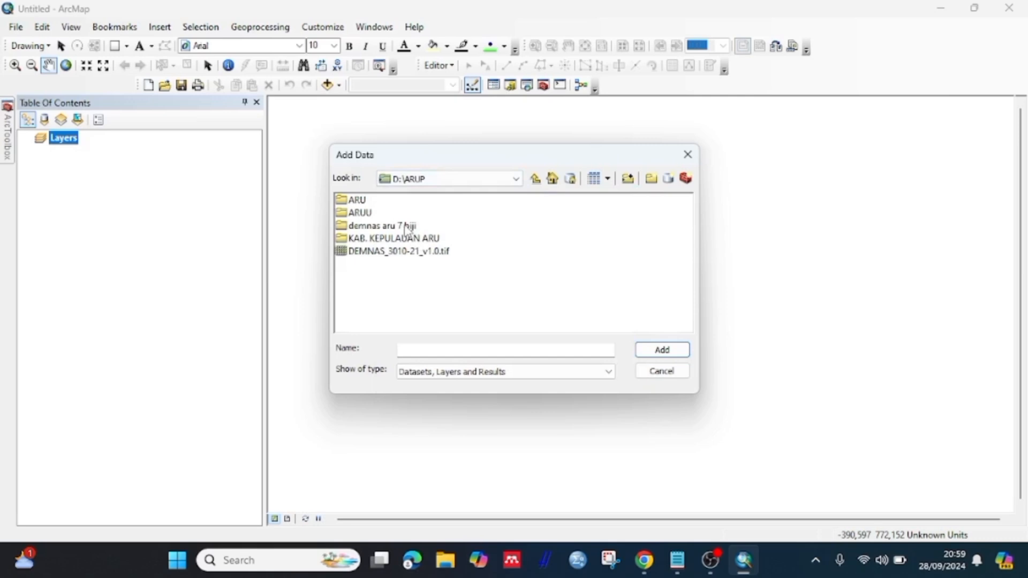
pyautogui.doubleClick(407, 226)
pyautogui.click(404, 215)
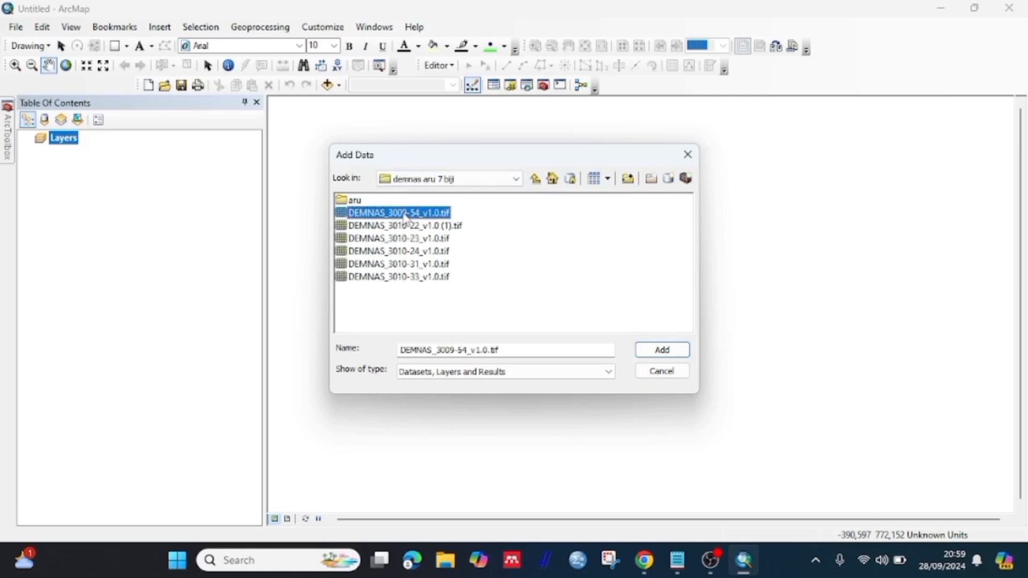
pyautogui.hotkey('shift', 'Down')
pyautogui.hotkey('shift', 'Down')
pyautogui.hotkey('shift', 'Down')
pyautogui.hotkey('shift', 'Down')
pyautogui.hotkey('shift', 'Down')
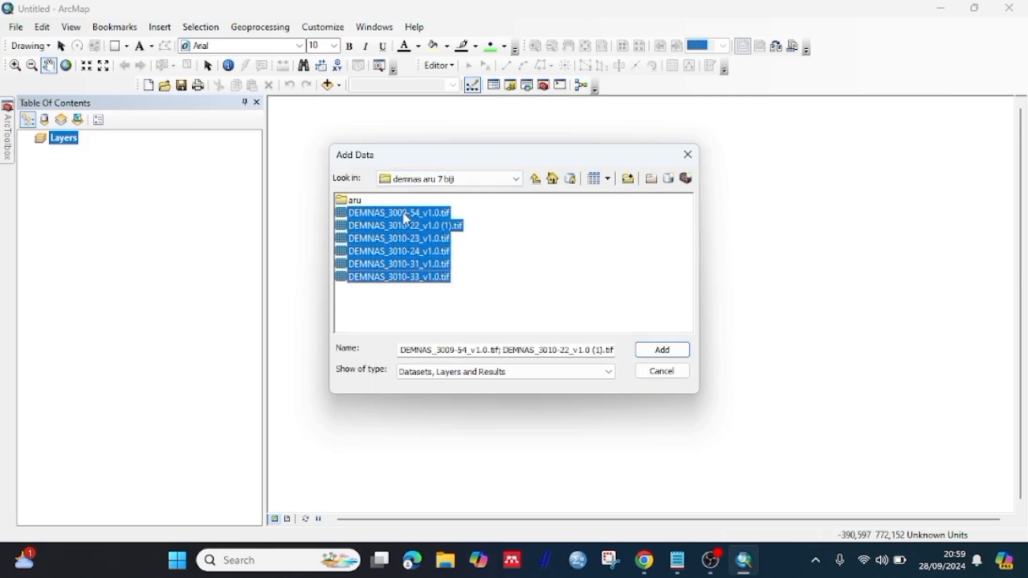
pyautogui.click(645, 351)
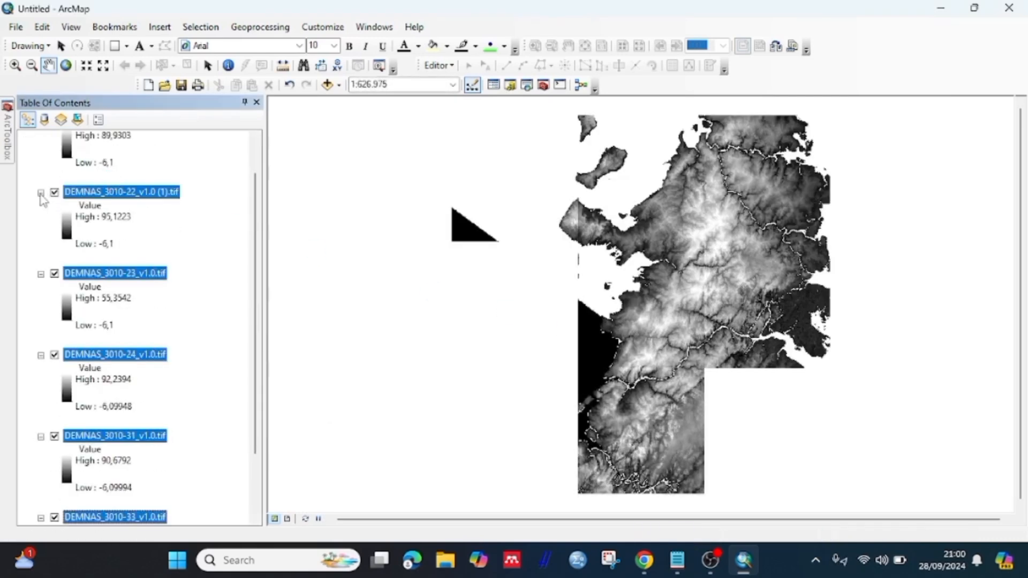
# Collapse the legends of all six DEMNAS raster layers in the table of contents
pyautogui.click(40, 192)
pyautogui.click(41, 205)
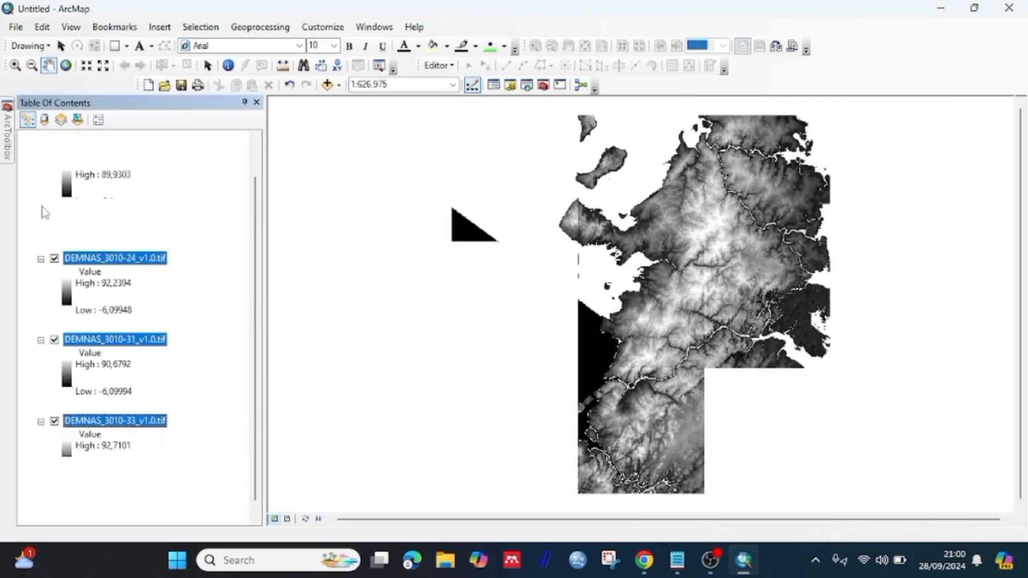
pyautogui.click(41, 342)
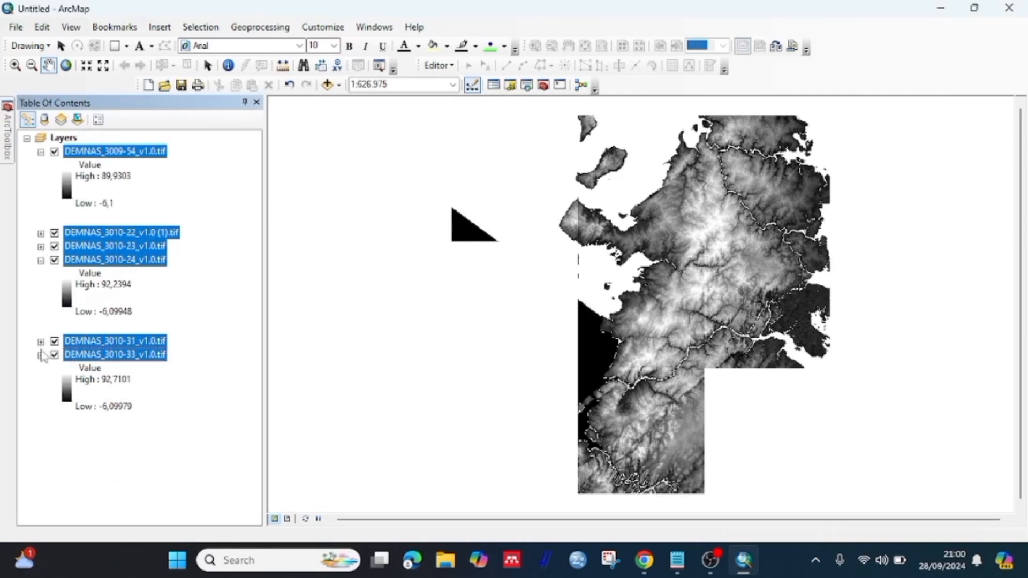
pyautogui.click(41, 355)
pyautogui.click(40, 260)
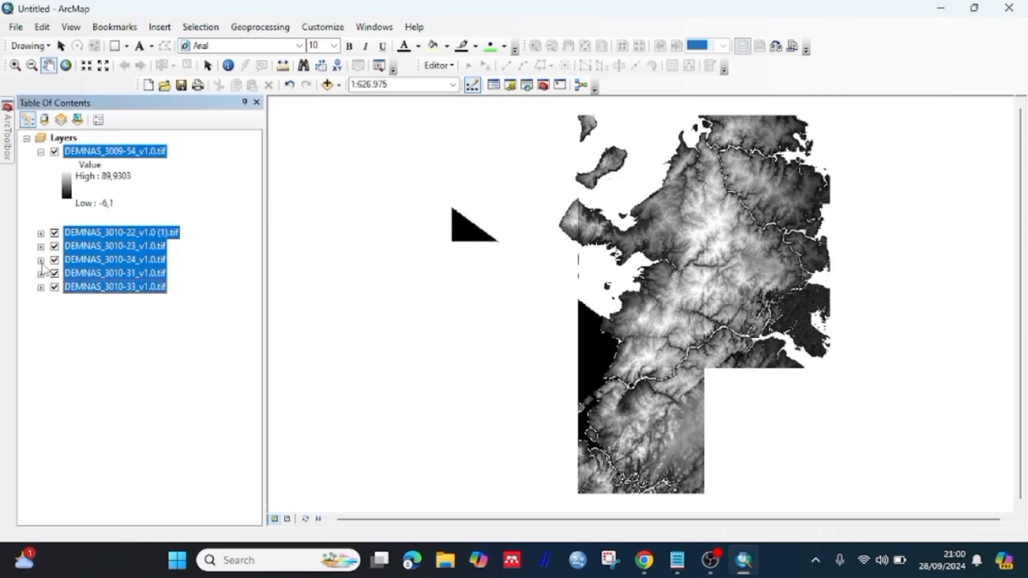
pyautogui.click(41, 152)
# Add the shapefile ADMINISTRASIKECAMATAN_AR_50K.shp from the nested KAB. KEPULAUAN ARU folders in D:\ARUP
pyautogui.rightClick(67, 140)
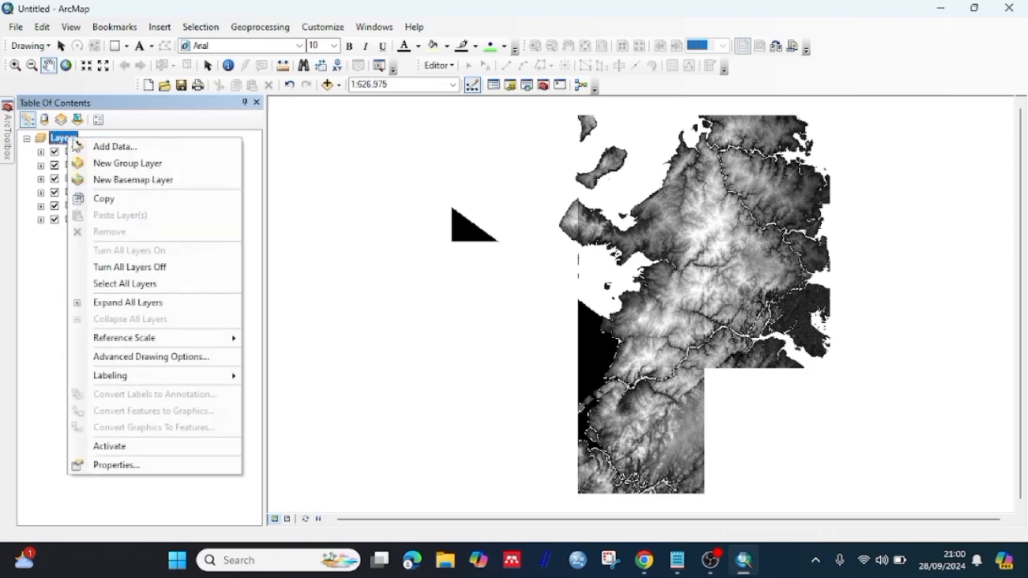
pyautogui.click(81, 145)
pyautogui.click(418, 179)
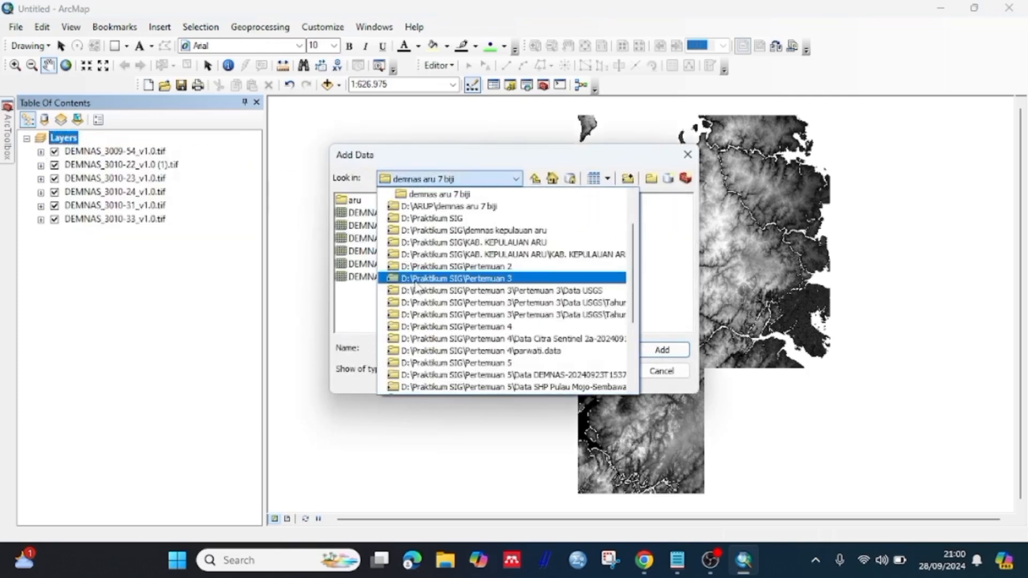
pyautogui.scroll(1, 509, 297)
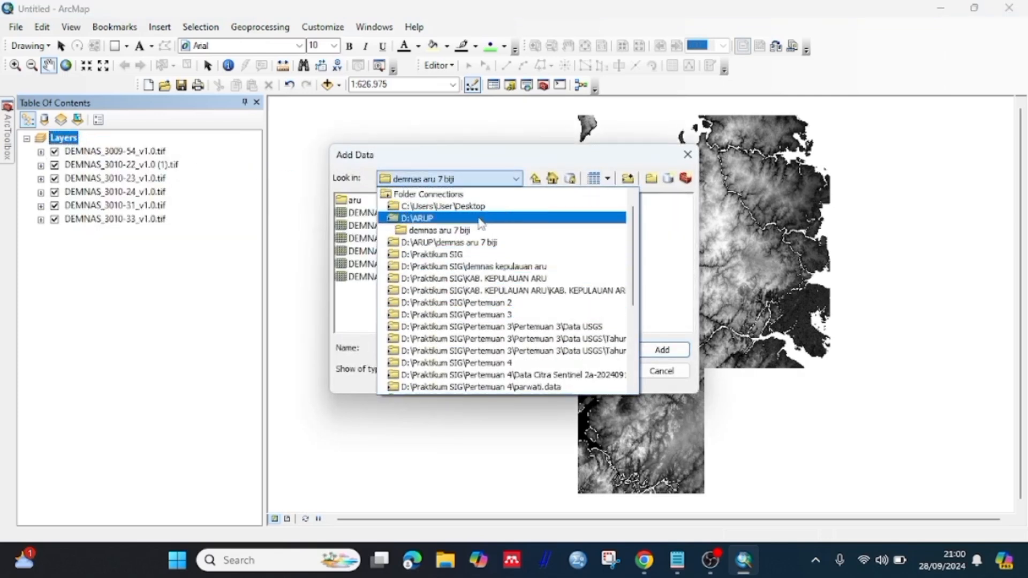
pyautogui.click(481, 219)
pyautogui.click(384, 239)
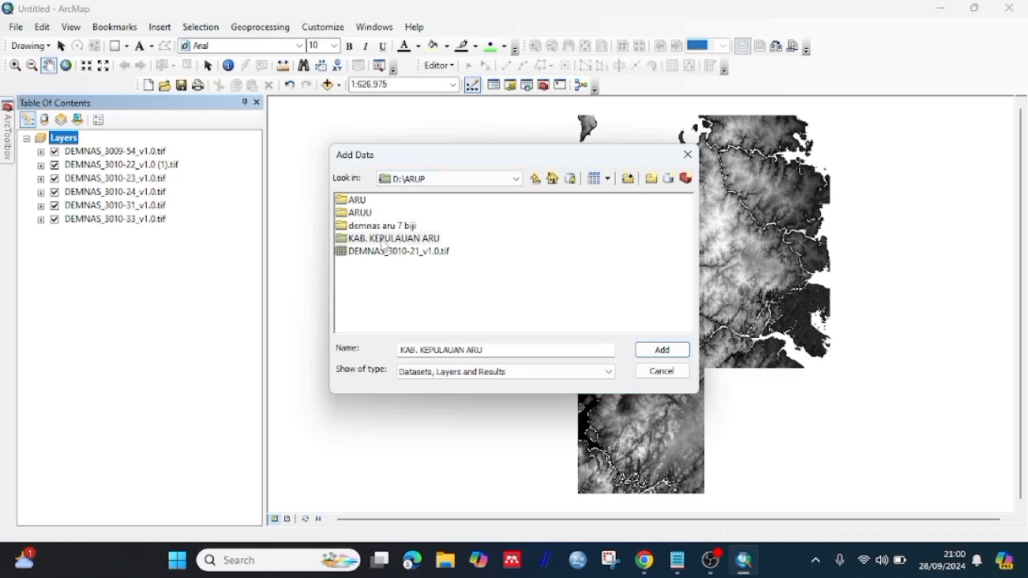
pyautogui.doubleClick(383, 242)
pyautogui.doubleClick(381, 202)
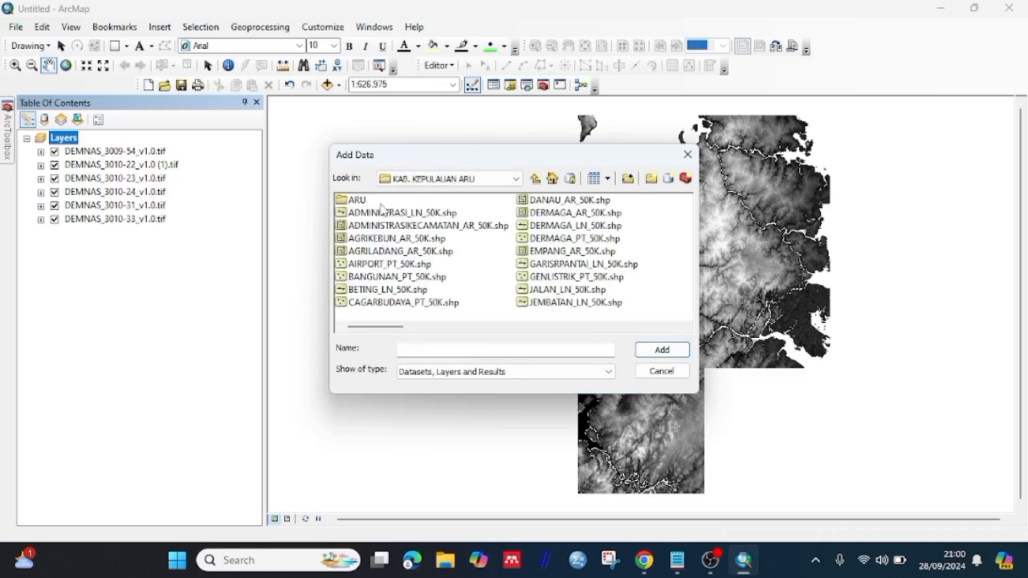
pyautogui.click(388, 229)
pyautogui.click(673, 350)
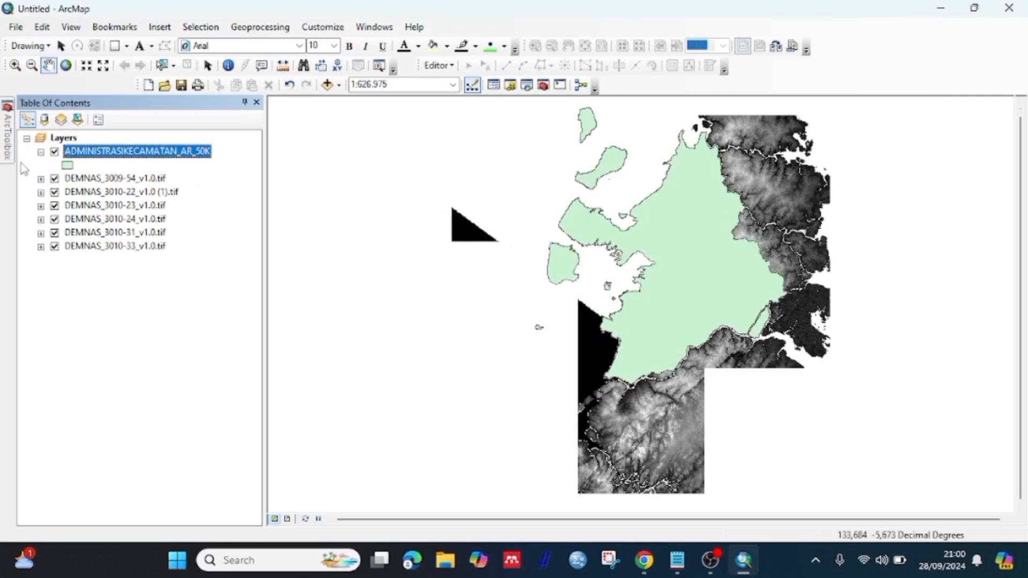
# Open the Mosaic To New Raster tool and add all six DEMNAS layers as its input rasters
pyautogui.click(55, 431)
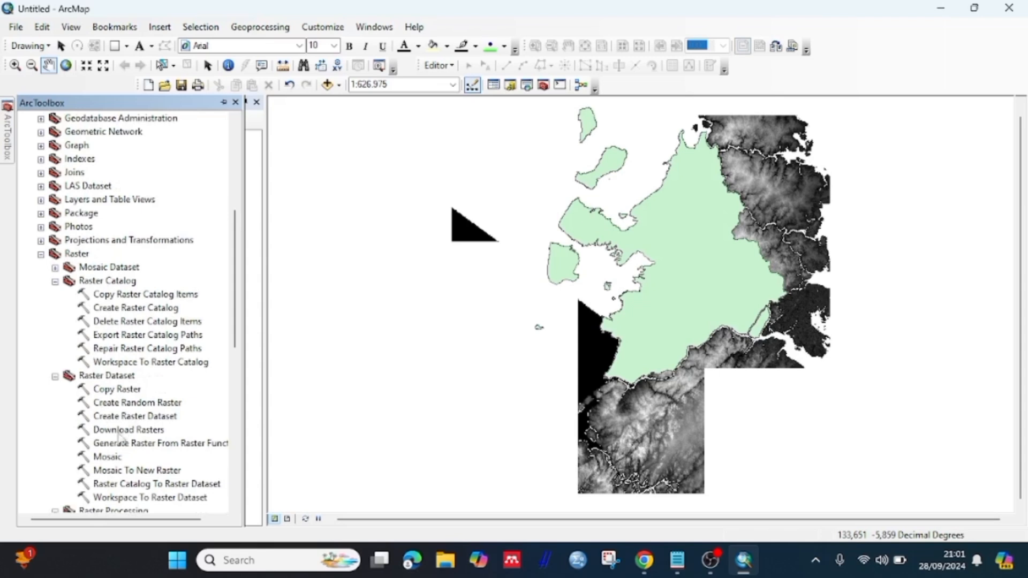
pyautogui.doubleClick(132, 471)
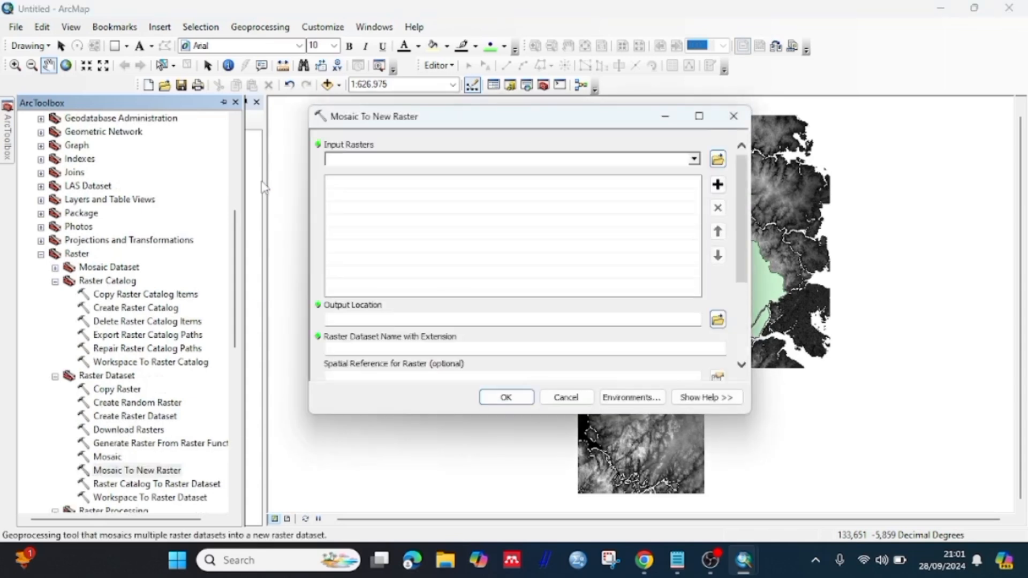
pyautogui.click(150, 178)
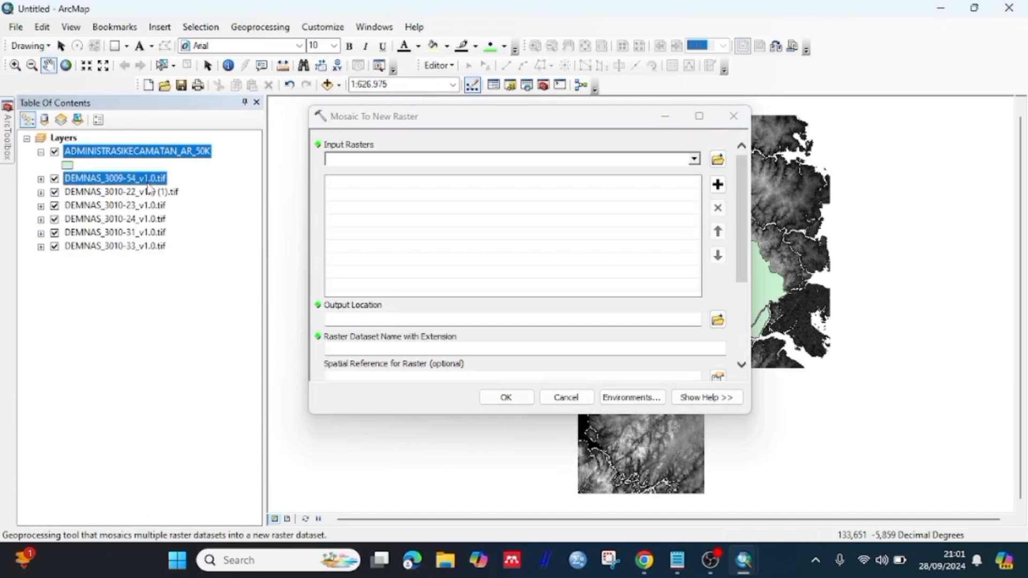
pyautogui.keyDown('shift'); pyautogui.click(150, 188); pyautogui.keyUp('shift')
pyautogui.hotkey('shift', 'Down')
pyautogui.hotkey('shift', 'Down')
pyautogui.hotkey('shift', 'Down')
pyautogui.hotkey('shift', 'Down')
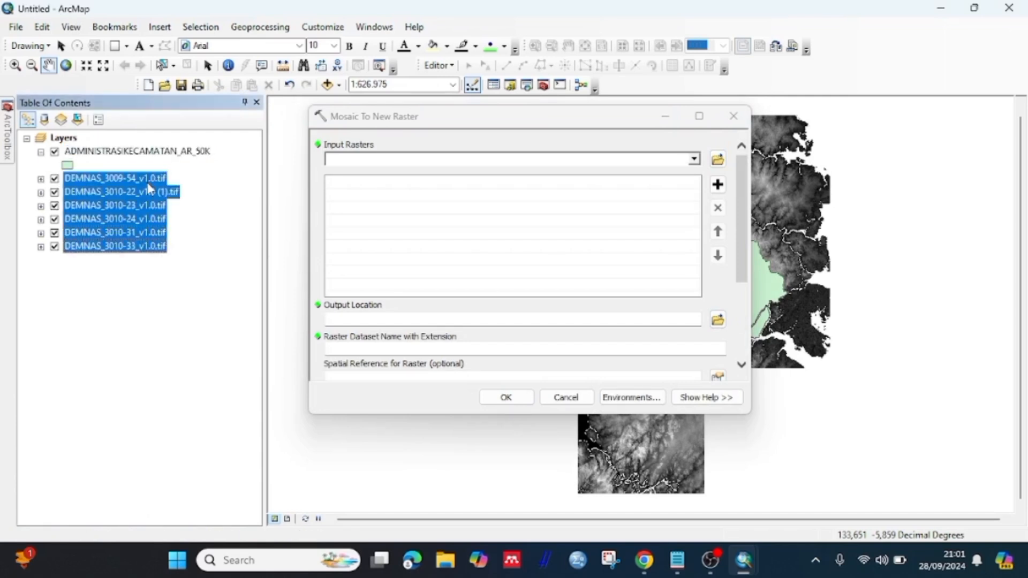
pyautogui.moveTo(158, 196); pyautogui.dragTo(385, 160)
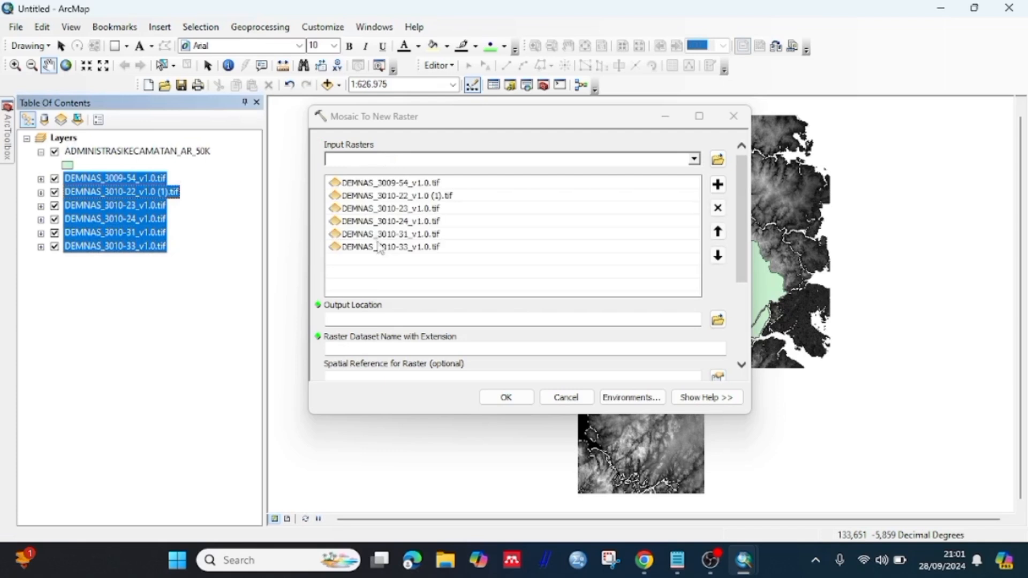
# Set the mosaic output location to a new folder ARUU inside D:\ARUP\demnas aru 7 biji and name the raster dataset arua.tif
pyautogui.click(718, 320)
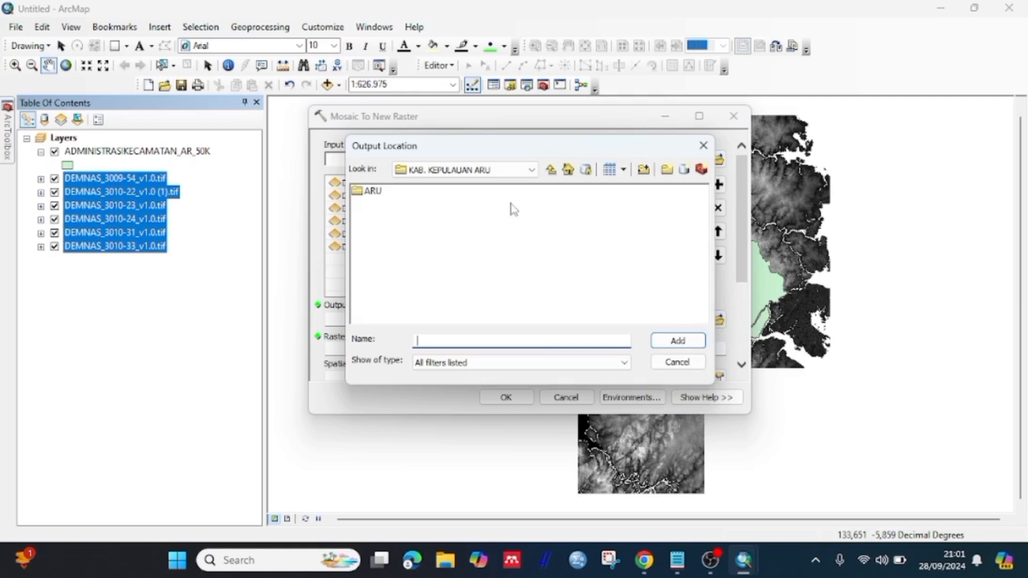
pyautogui.click(527, 171)
pyautogui.scroll(2, 520, 219)
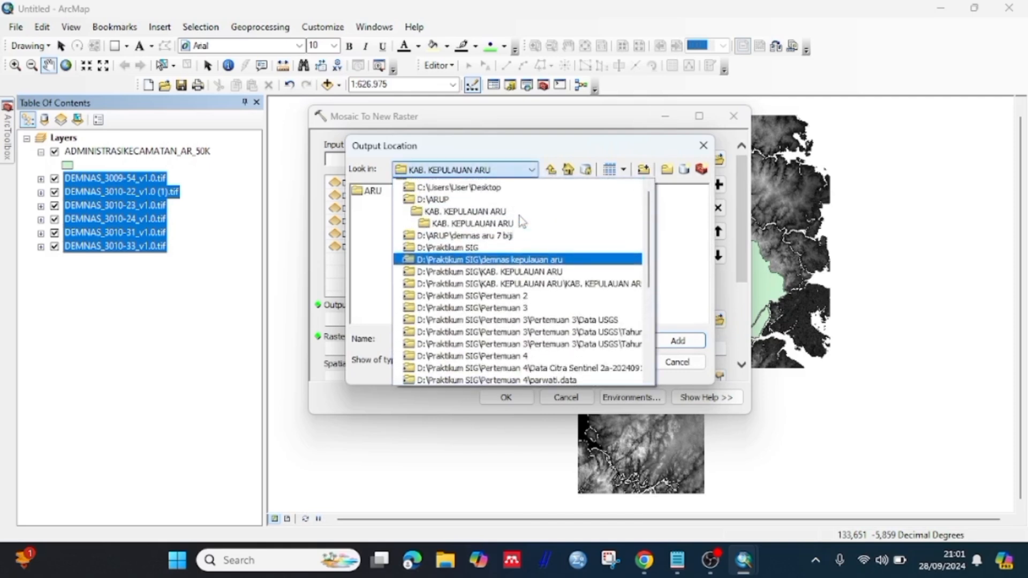
pyautogui.click(502, 258)
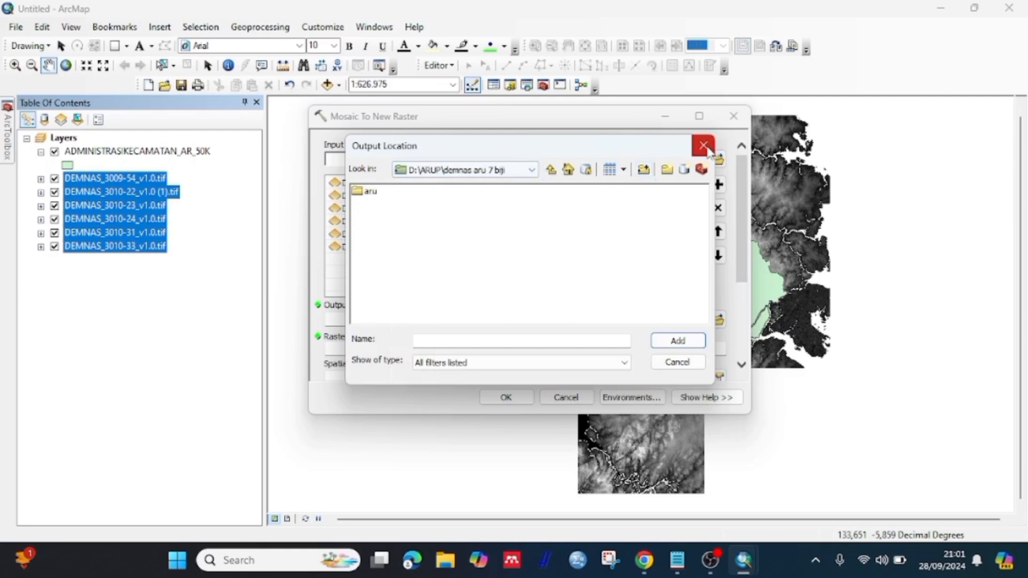
pyautogui.click(666, 169)
pyautogui.write('ARU')
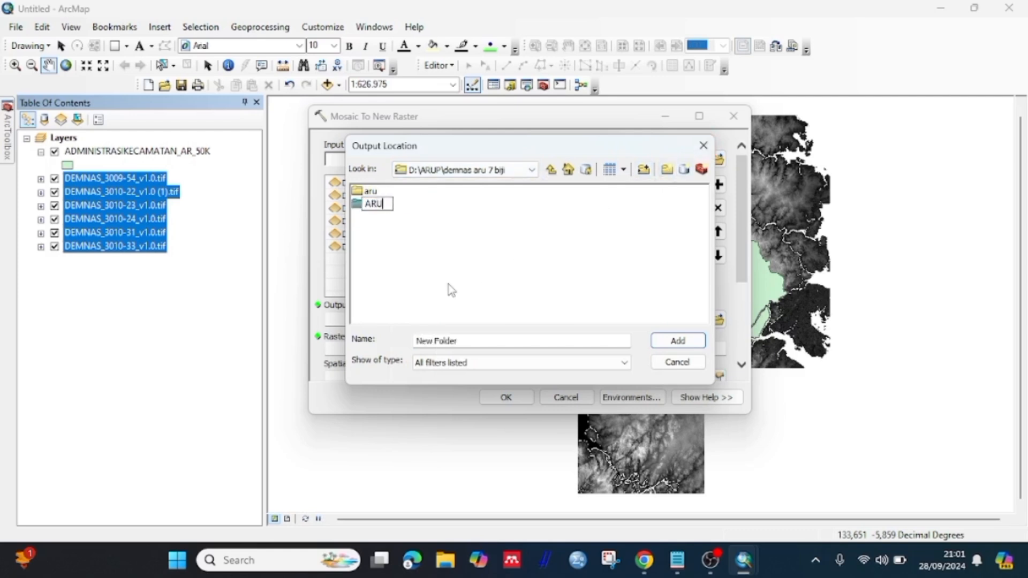
pyautogui.write('U')
pyautogui.press('Return')
pyautogui.click(384, 209)
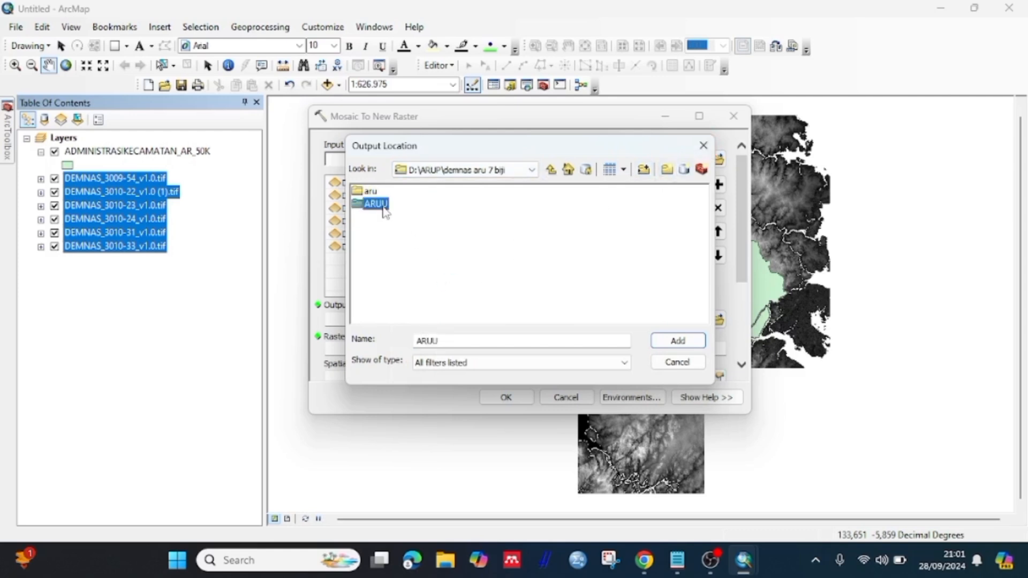
pyautogui.click(662, 341)
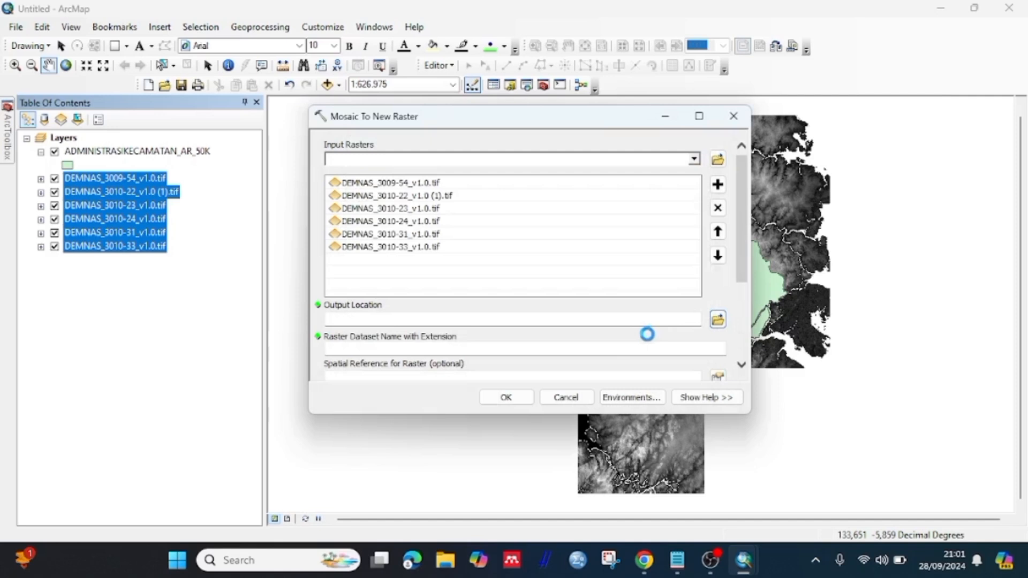
pyautogui.click(610, 351)
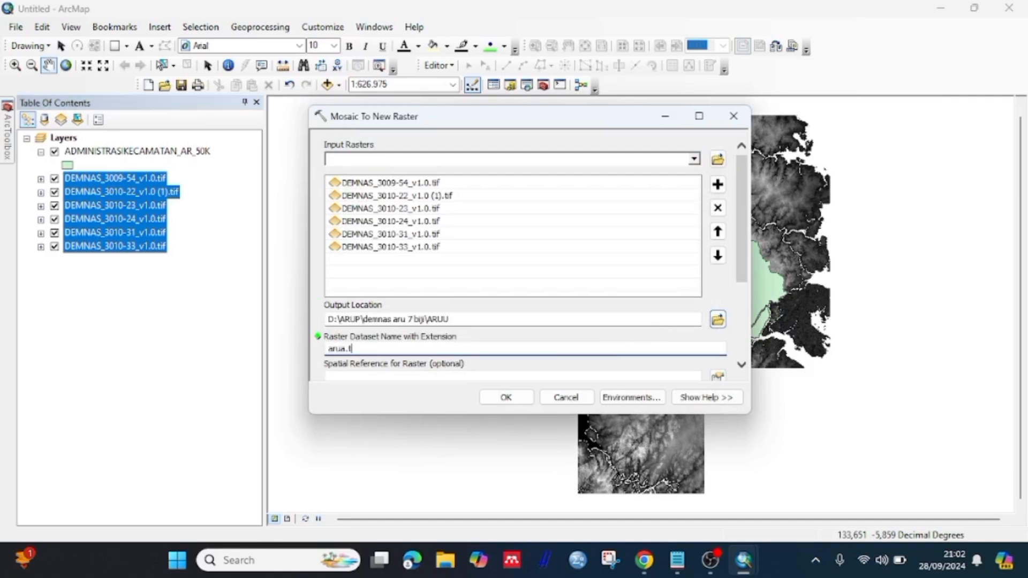
# Set the mosaic's spatial reference to the projected coordinate system WGS 1984 UTM Zone 53N
pyautogui.click(741, 366)
pyautogui.click(717, 316)
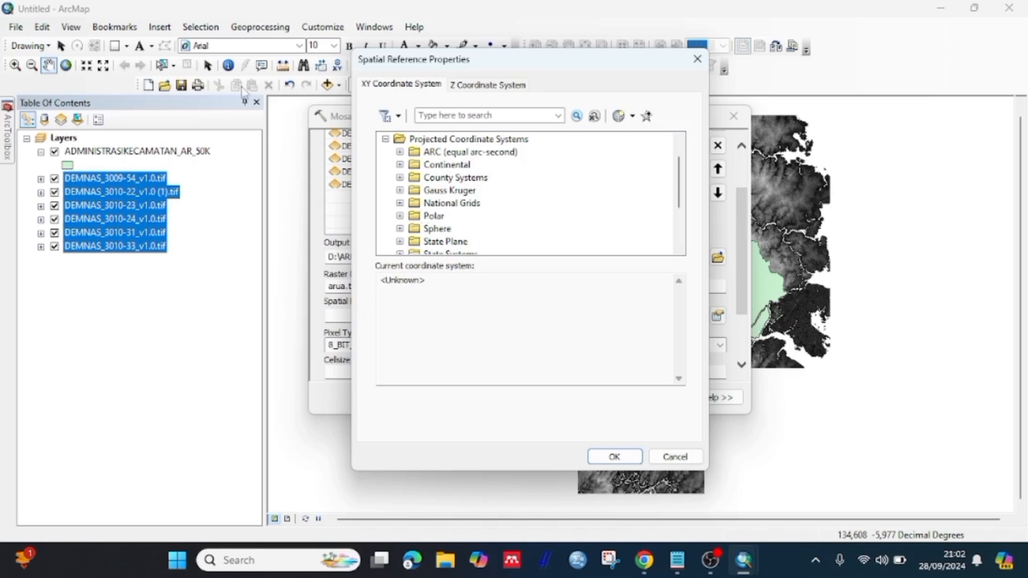
pyautogui.scroll(-2, 430, 228)
pyautogui.click(399, 203)
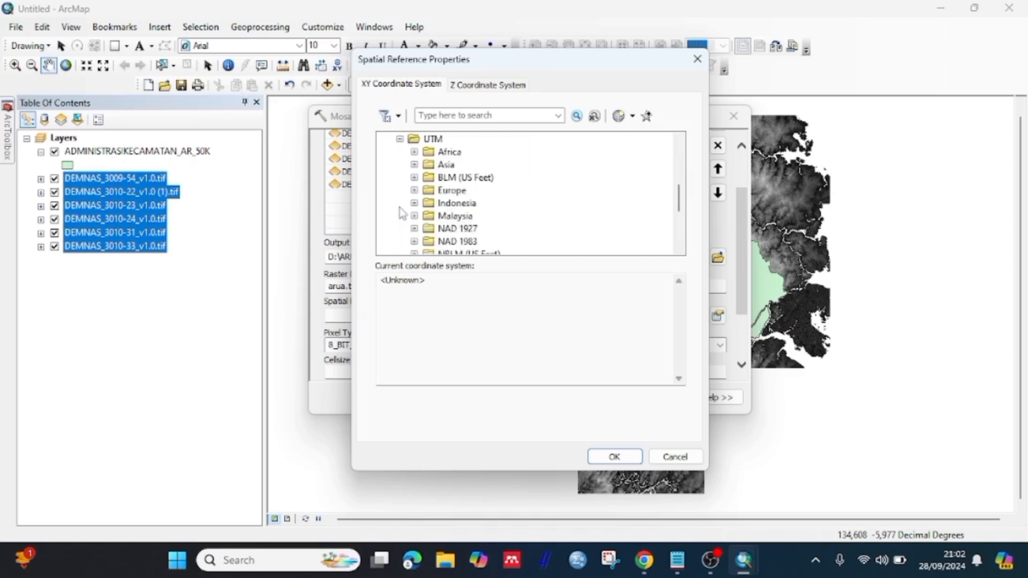
pyautogui.scroll(-3, 407, 211)
pyautogui.click(414, 204)
pyautogui.scroll(-1, 413, 209)
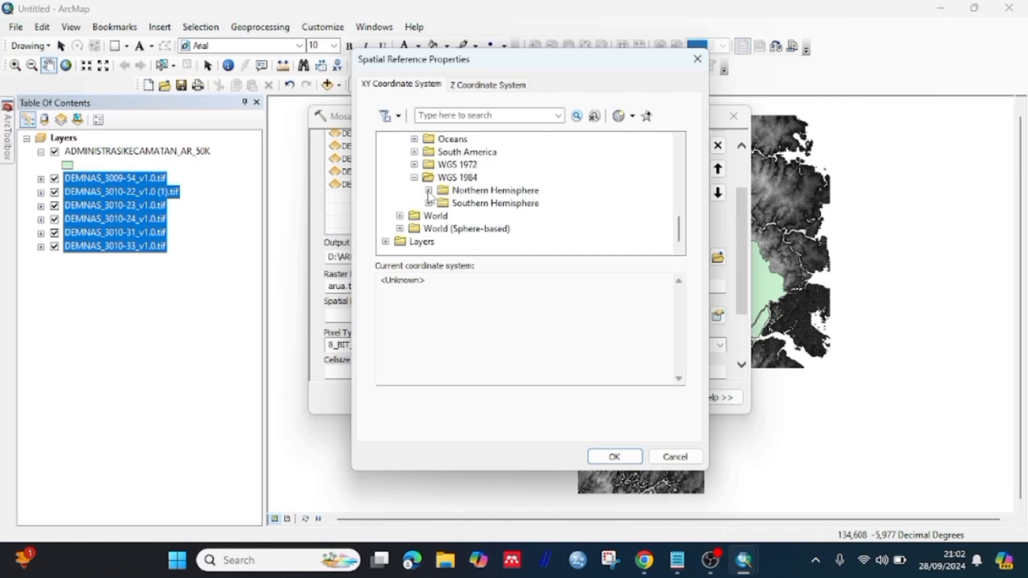
pyautogui.click(428, 191)
pyautogui.scroll(-8, 427, 196)
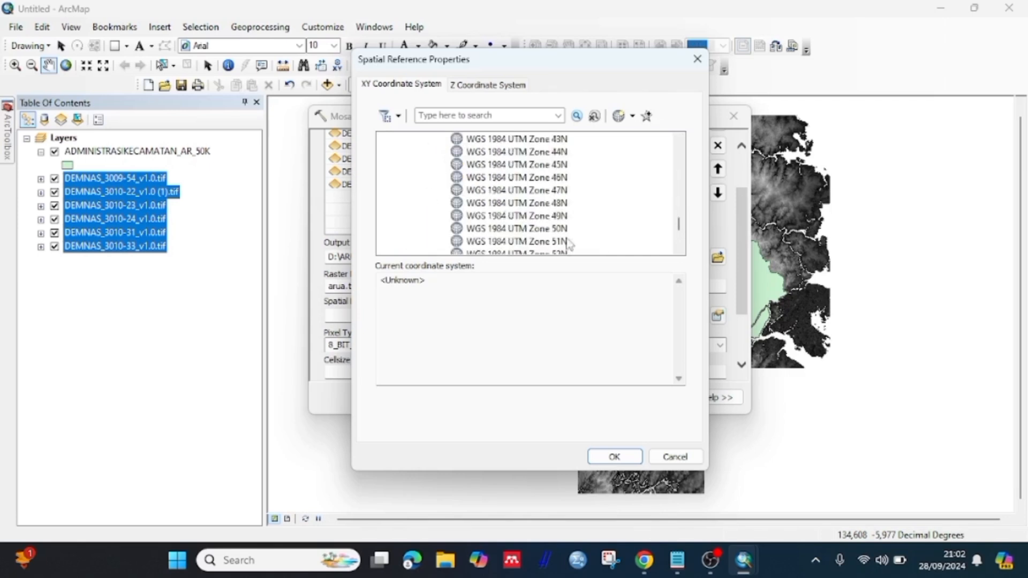
pyautogui.click(564, 230)
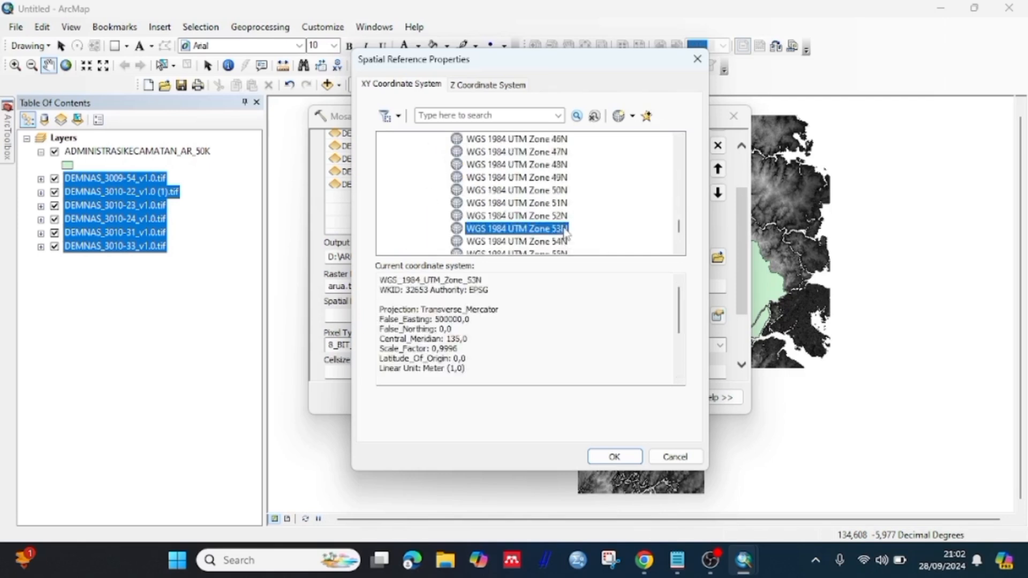
pyautogui.click(615, 456)
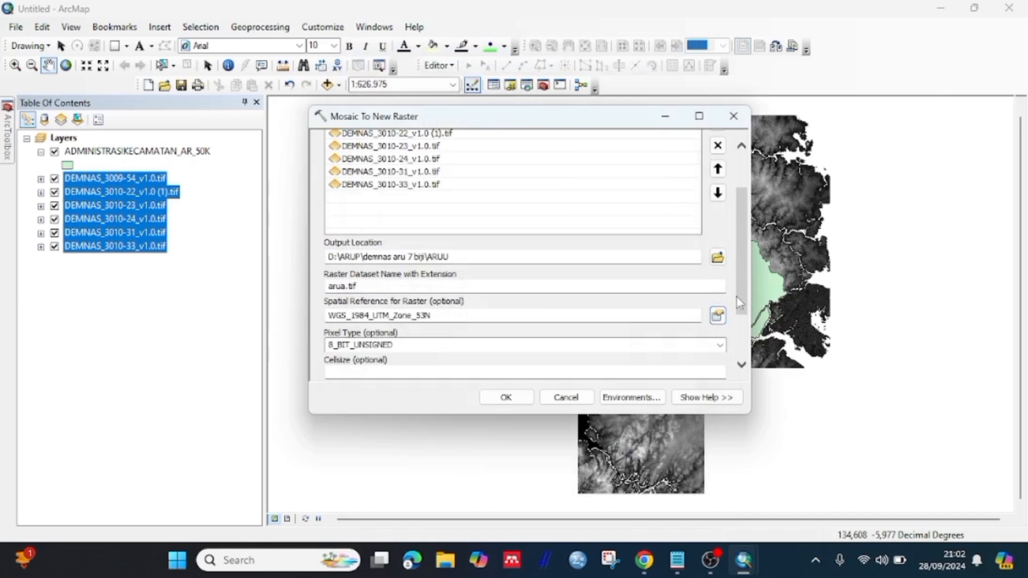
# Set the number of bands to 1, the mosaic operator to MEAN and the colormap mode to MATCH, and run the mosaic
pyautogui.scroll(-2, 737, 296)
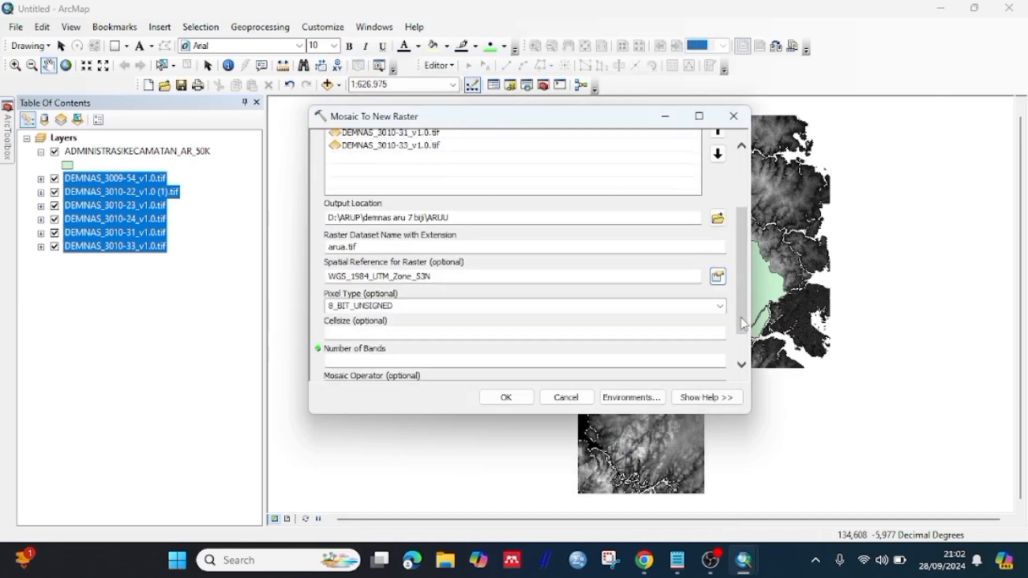
pyautogui.click(691, 360)
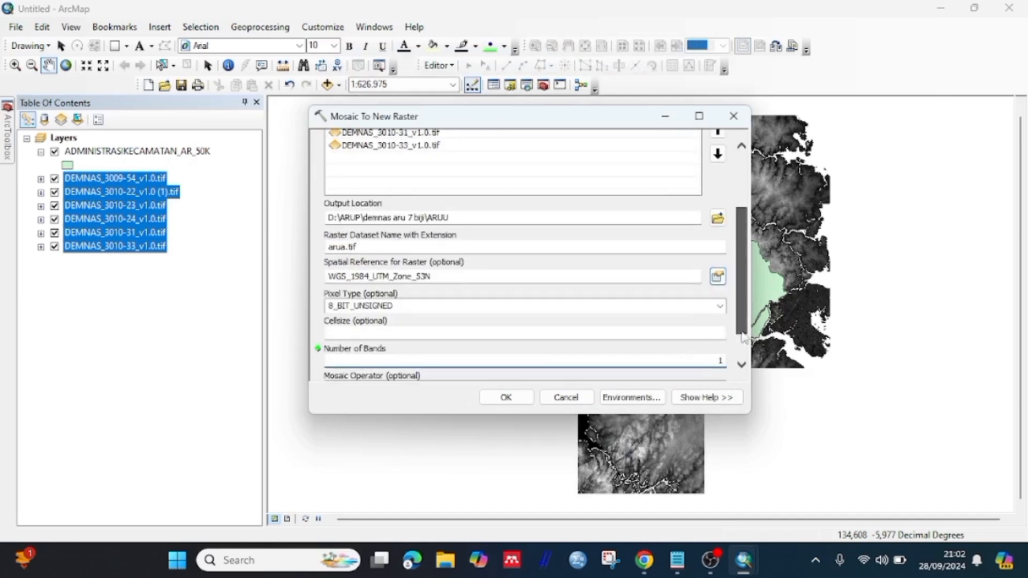
pyautogui.scroll(-2, 734, 333)
pyautogui.click(719, 346)
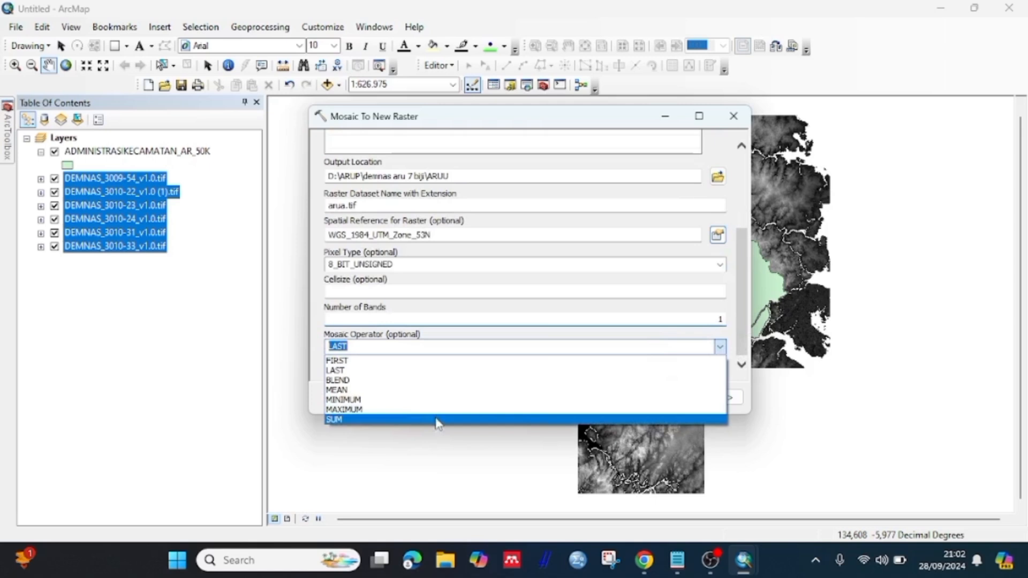
pyautogui.click(407, 390)
pyautogui.click(720, 373)
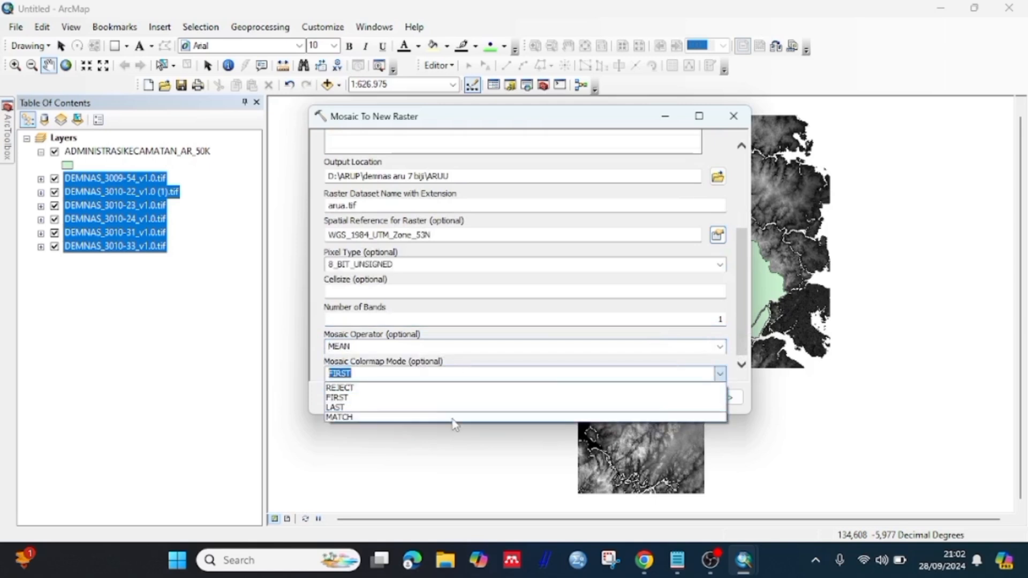
pyautogui.click(392, 417)
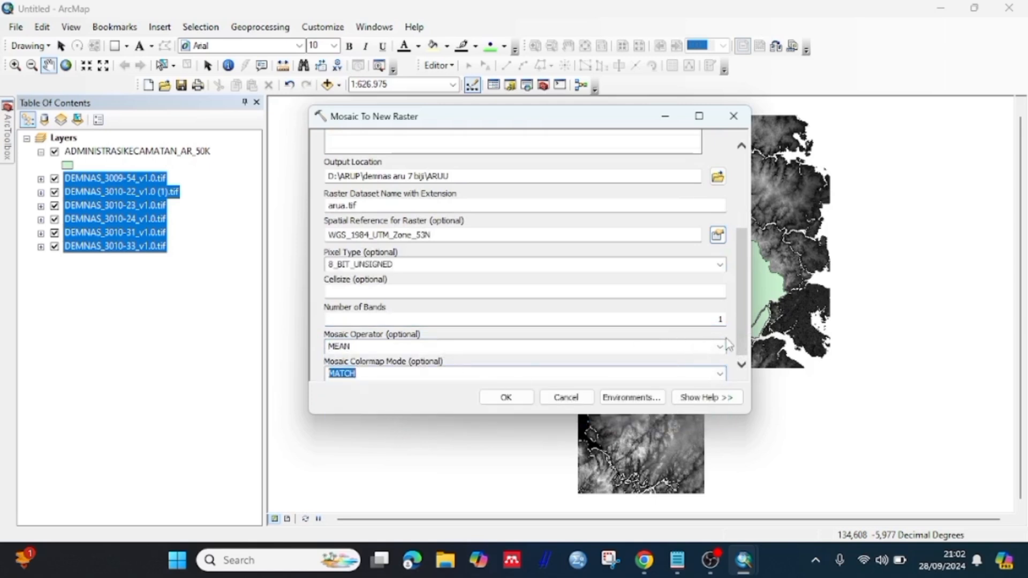
pyautogui.moveTo(747, 340); pyautogui.dragTo(739, 262)
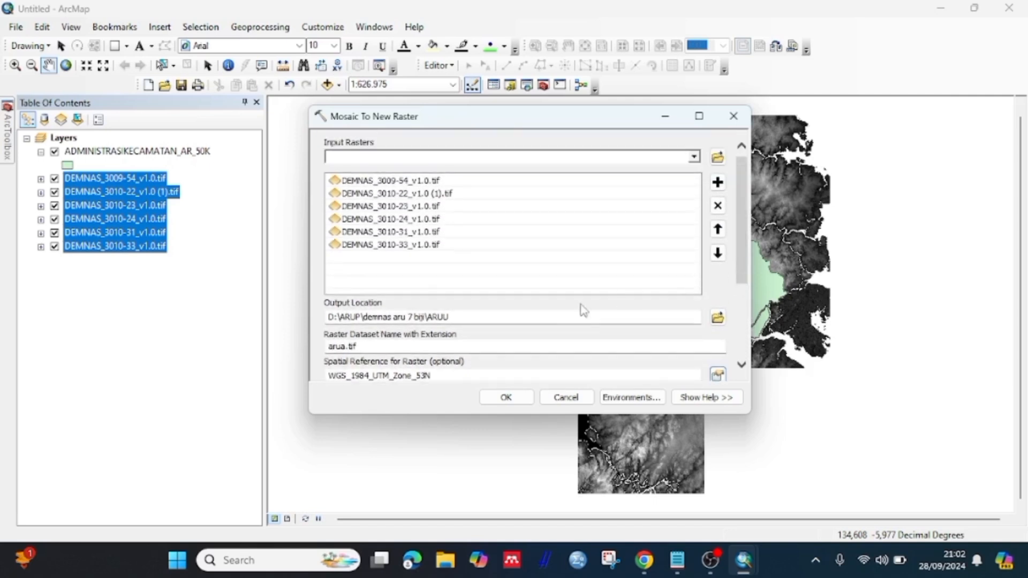
pyautogui.click(496, 397)
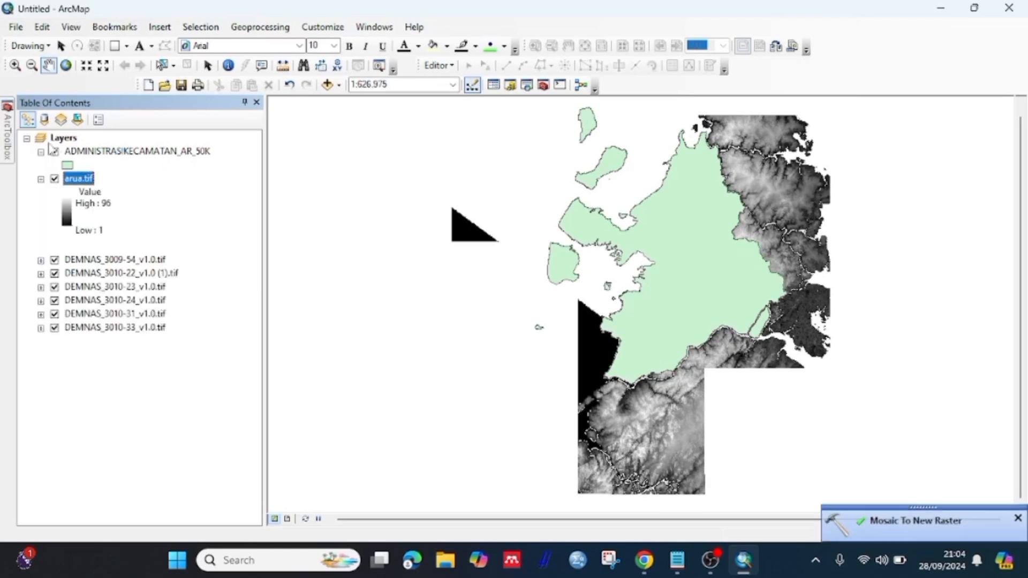
# Clip arua.tif to the extent of ADMINISTRASIKECAMATAN_AR_50K, using the input features as clipping geometry
pyautogui.moveTo(10, 132)
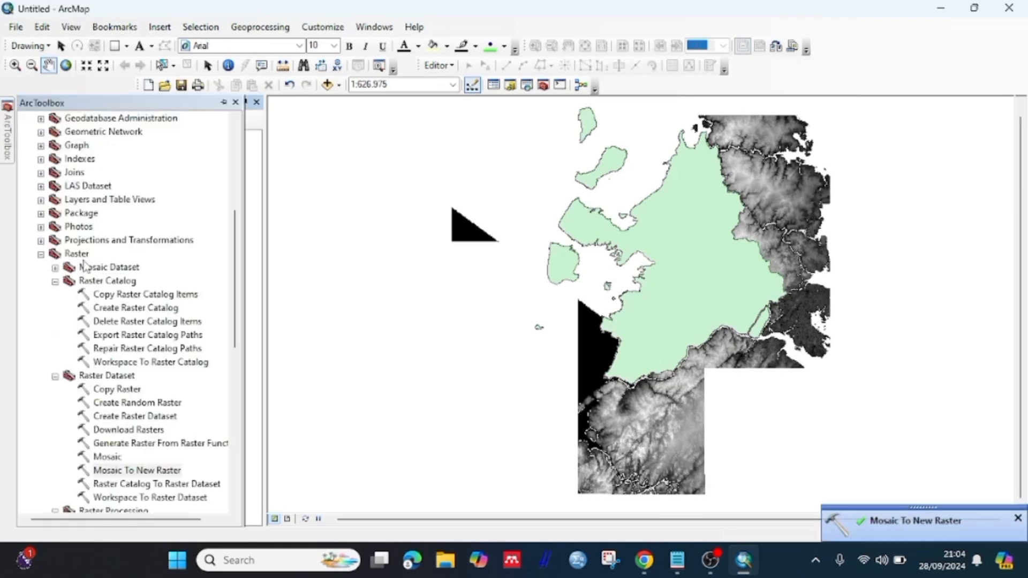
pyautogui.scroll(-2, 73, 384)
pyautogui.scroll(-2, 74, 384)
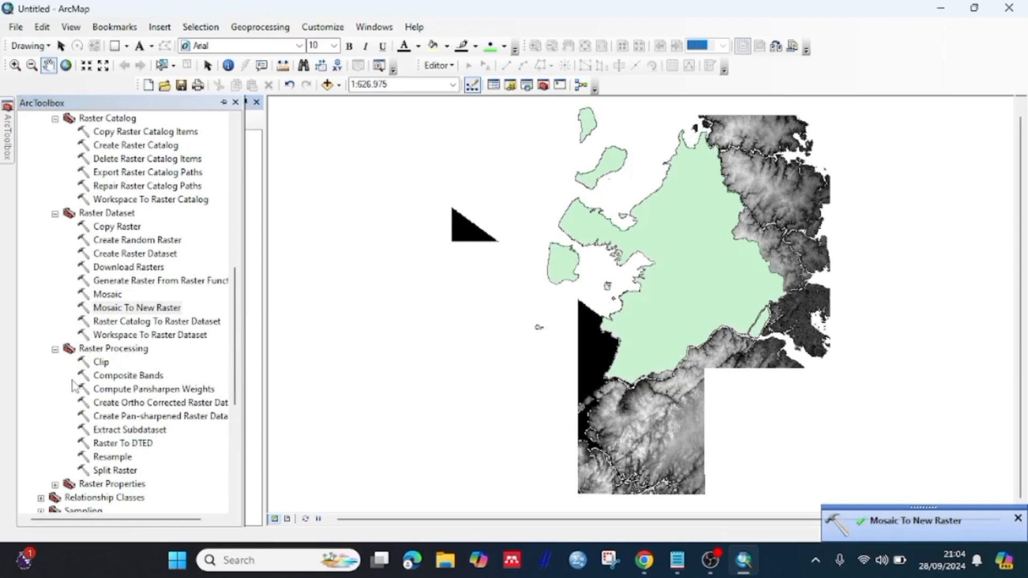
pyautogui.doubleClick(104, 367)
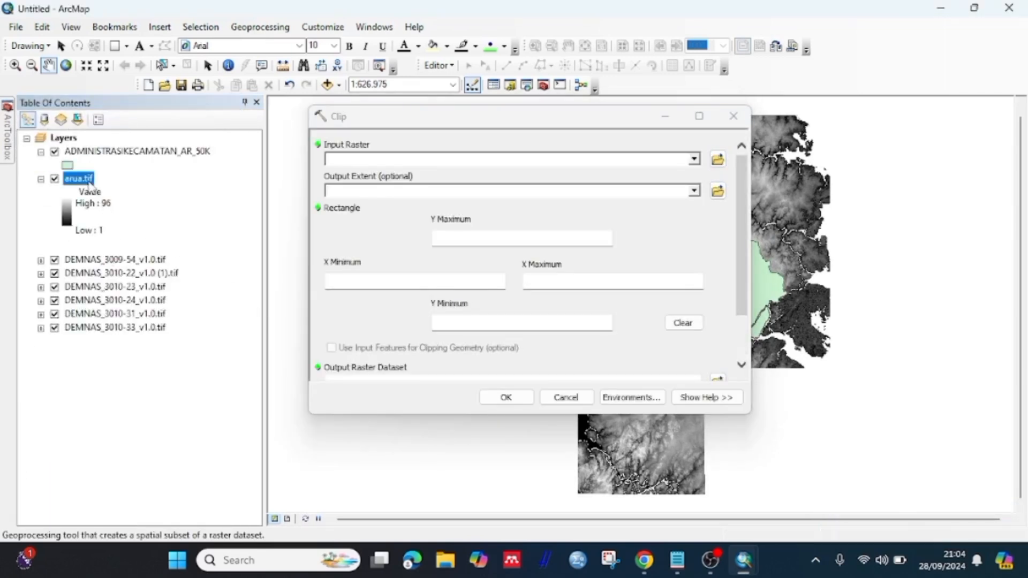
pyautogui.moveTo(89, 188); pyautogui.dragTo(352, 159)
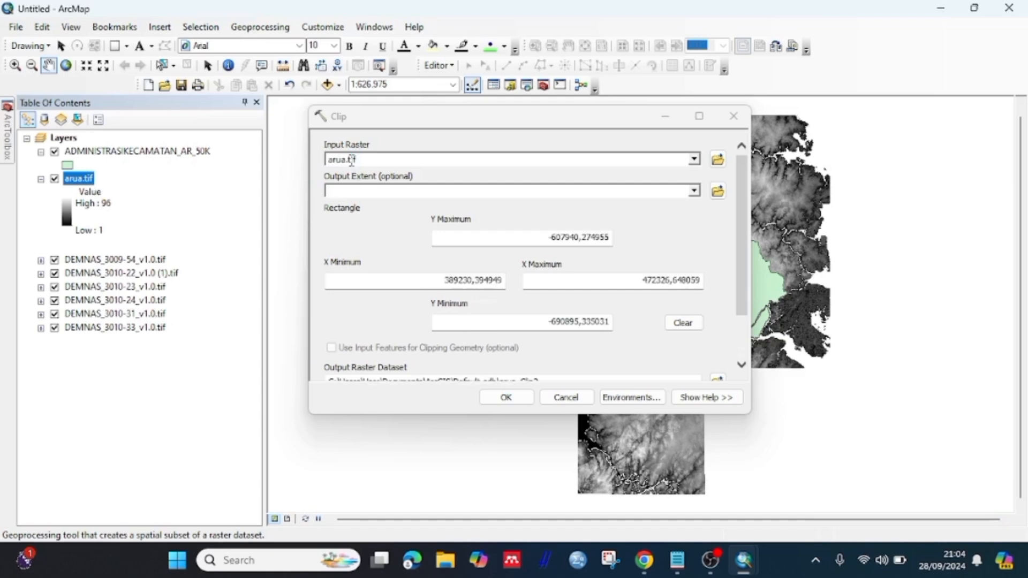
pyautogui.moveTo(134, 151); pyautogui.dragTo(350, 184)
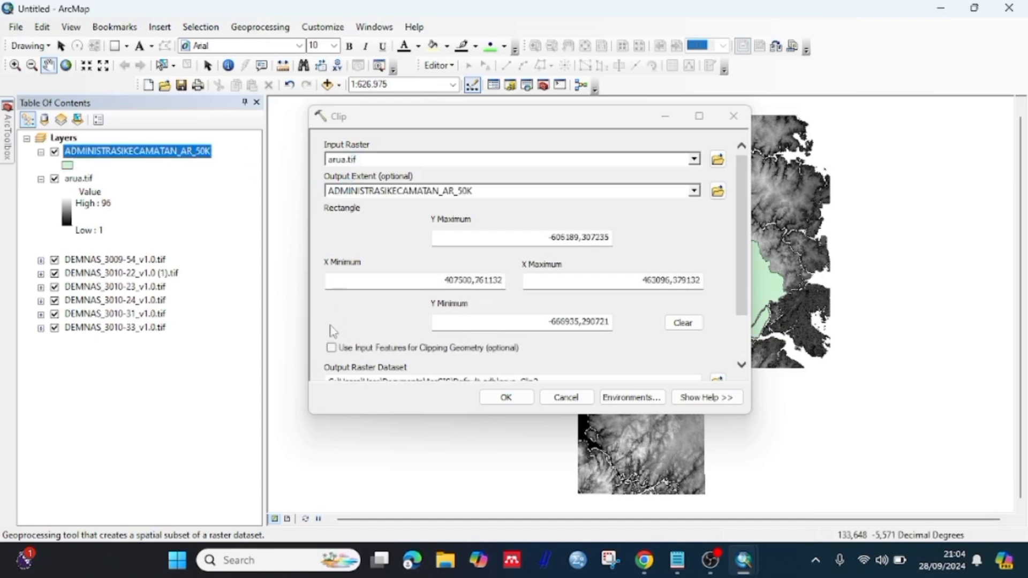
pyautogui.click(332, 347)
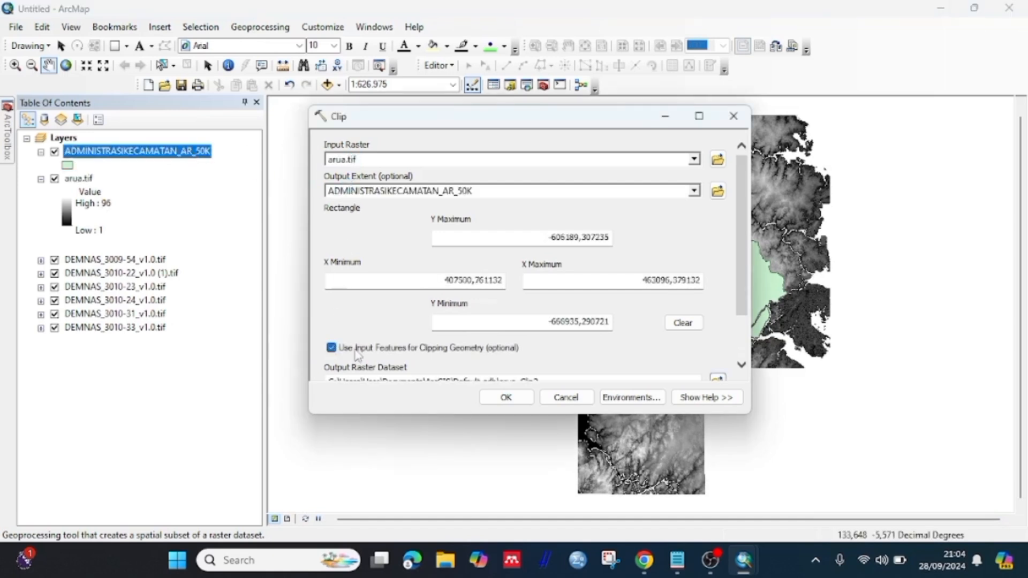
pyautogui.click(505, 397)
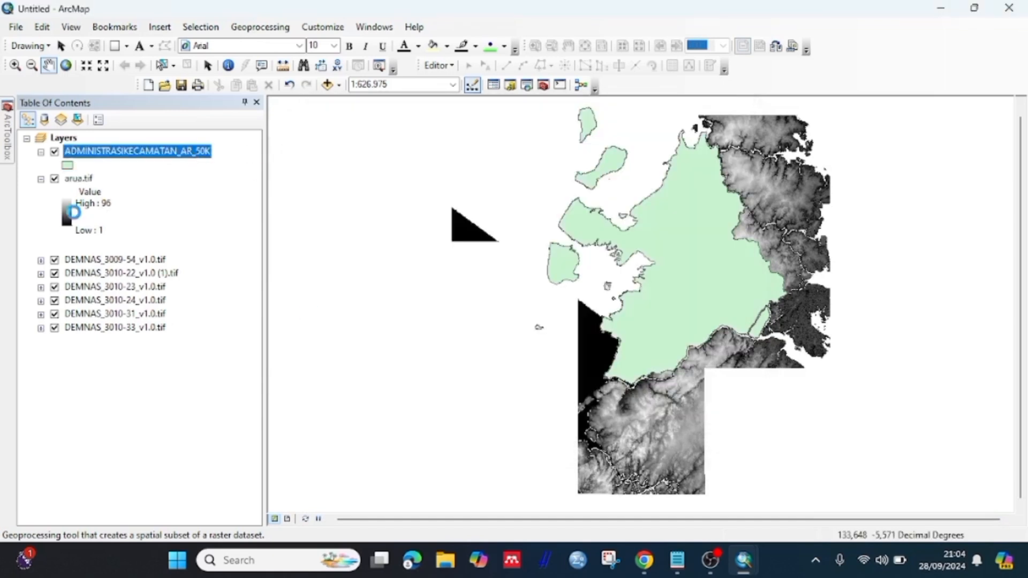
# Hide all six DEMNAS raster layers on the map
pyautogui.click(54, 260)
pyautogui.click(54, 273)
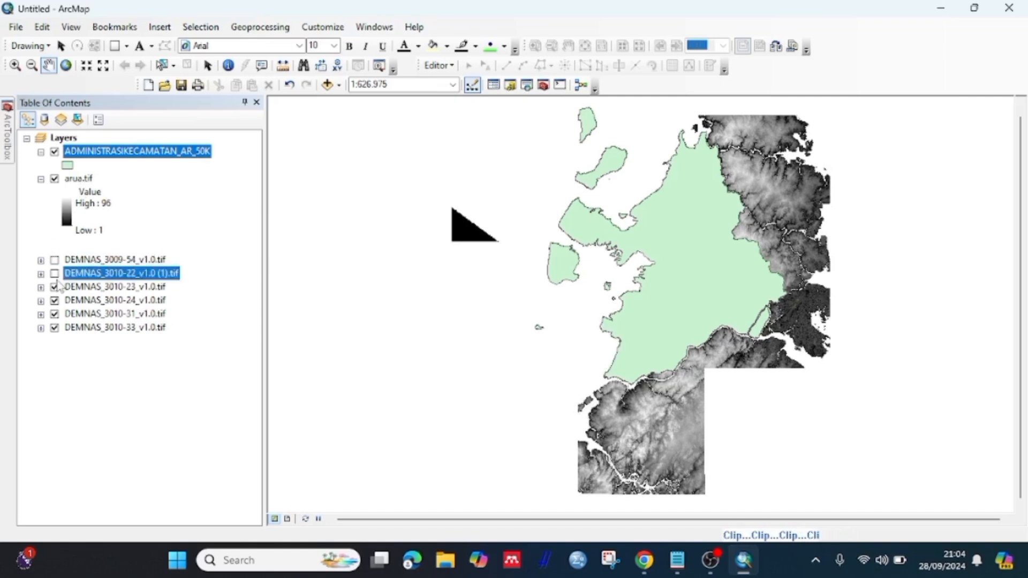
pyautogui.click(54, 286)
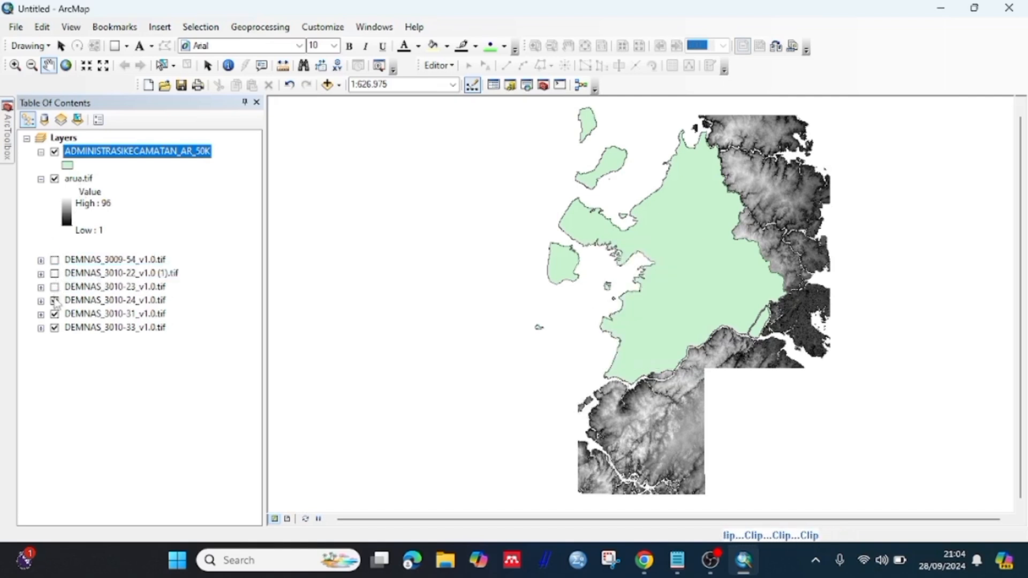
pyautogui.click(54, 301)
pyautogui.click(55, 313)
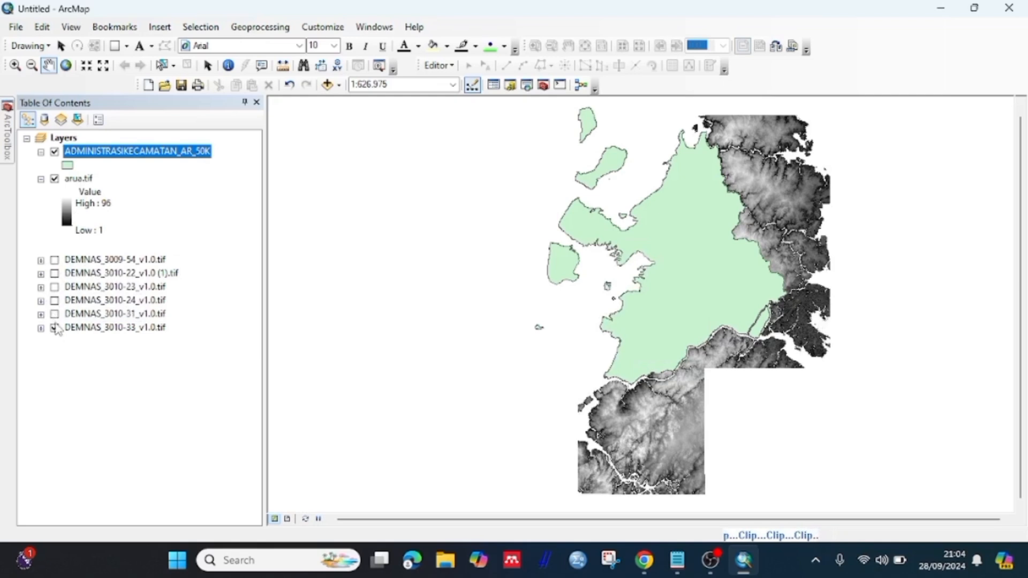
pyautogui.click(54, 327)
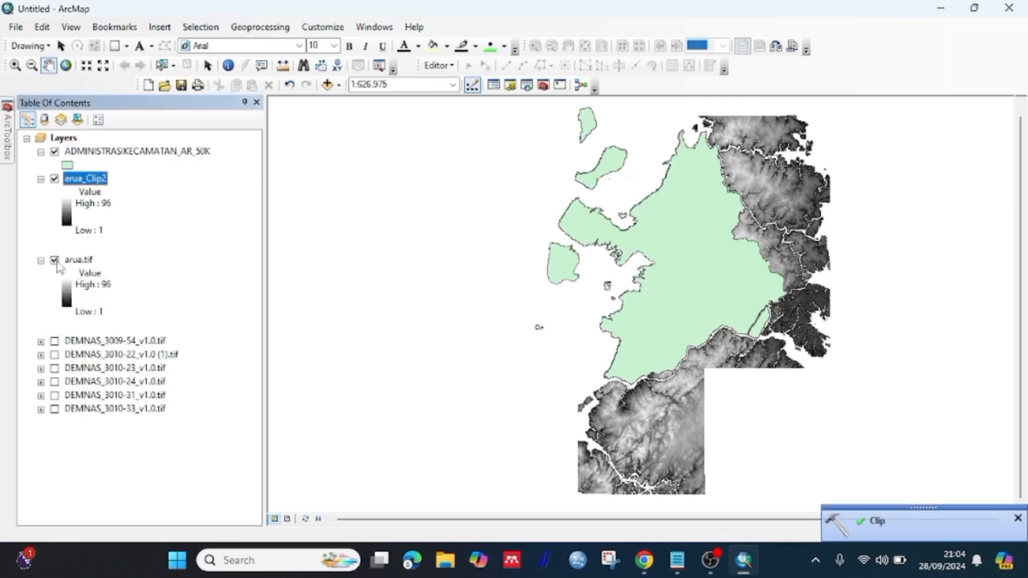
# Collapse and hide the arua.tif layer, and move arua_Clip2 above ADMINISTRASIKECAMATAN_AR_50K in the layer order
pyautogui.click(59, 267)
pyautogui.click(41, 260)
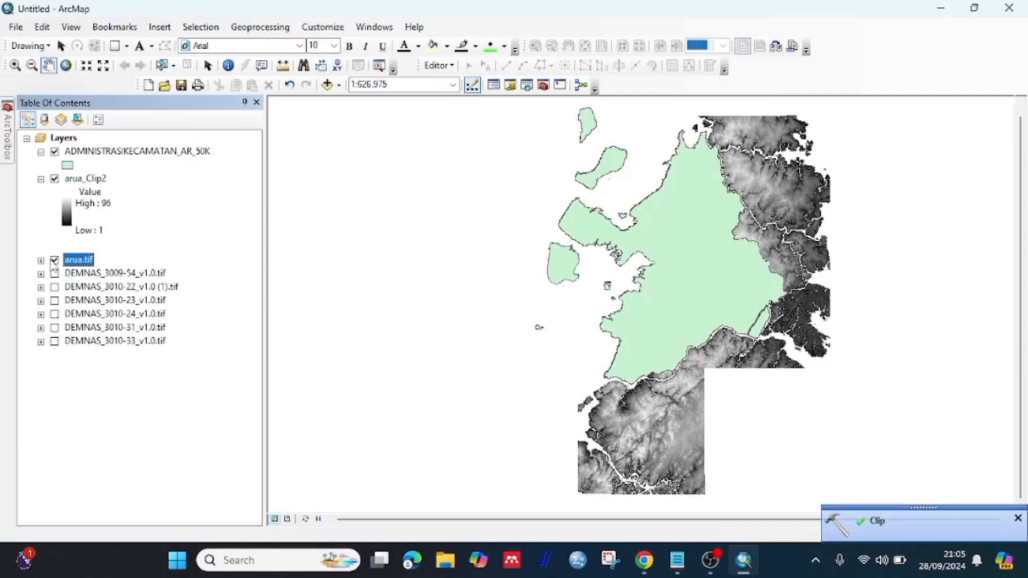
pyautogui.click(54, 260)
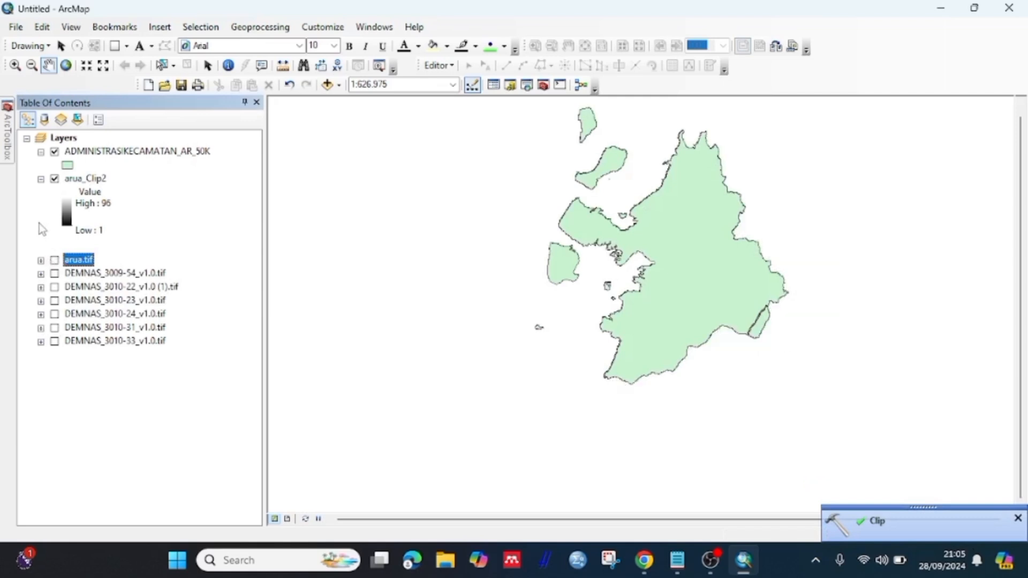
pyautogui.click(40, 222)
pyautogui.moveTo(86, 179)
pyautogui.mouseDown()
pyautogui.moveTo(95, 154)
pyautogui.moveTo(75, 162)
pyautogui.moveTo(60, 144)
pyautogui.mouseUp()
# Open the Project Raster tool from the raster projections and transformations toolset and set arua_Clip2 as its input raster
pyautogui.moveTo(8, 131)
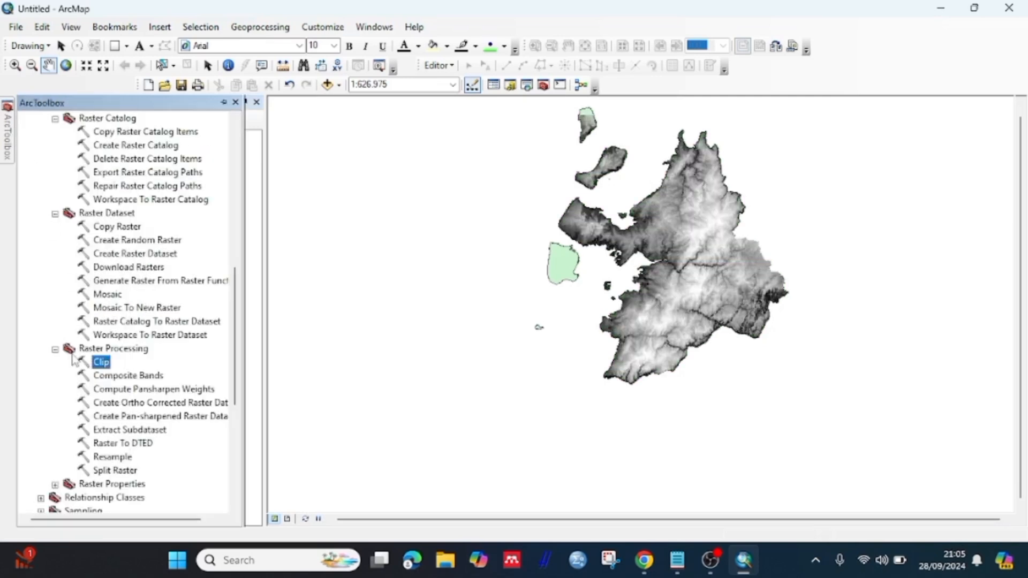
pyautogui.scroll(-7, 75, 360)
pyautogui.scroll(16, 74, 360)
pyautogui.scroll(1, 75, 360)
pyautogui.scroll(-3, 74, 360)
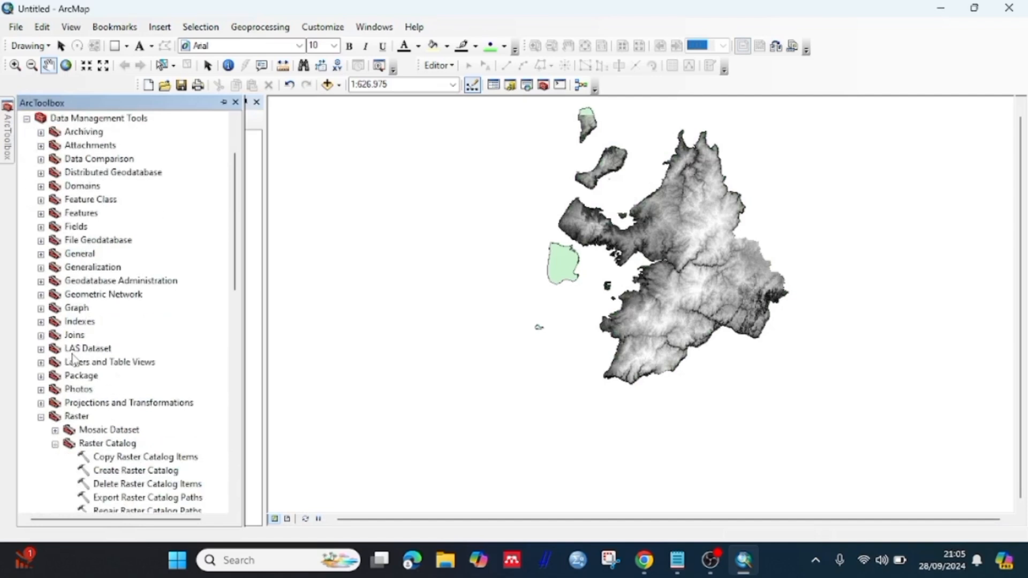
pyautogui.click(41, 403)
pyautogui.scroll(-3, 45, 375)
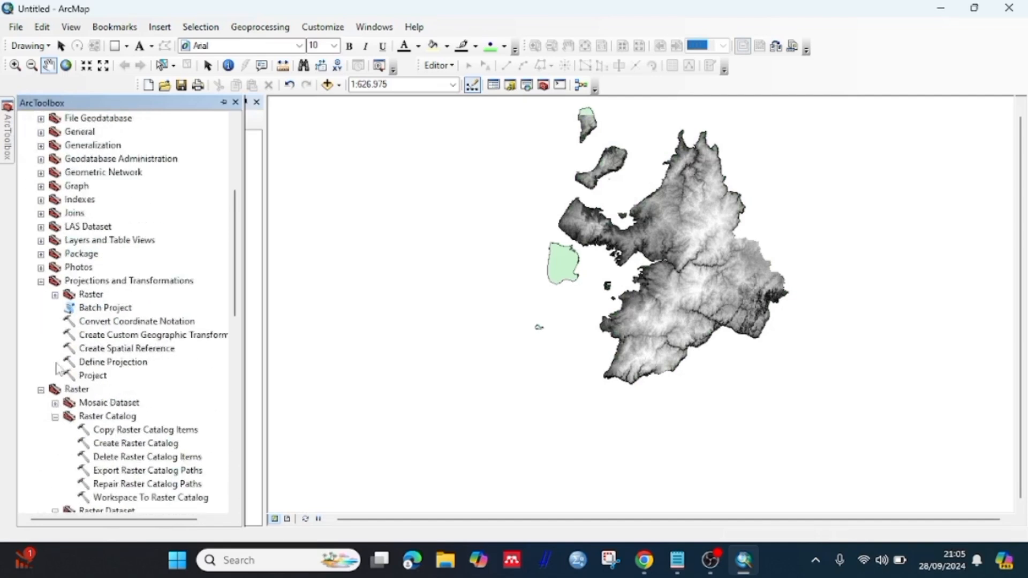
pyautogui.click(55, 295)
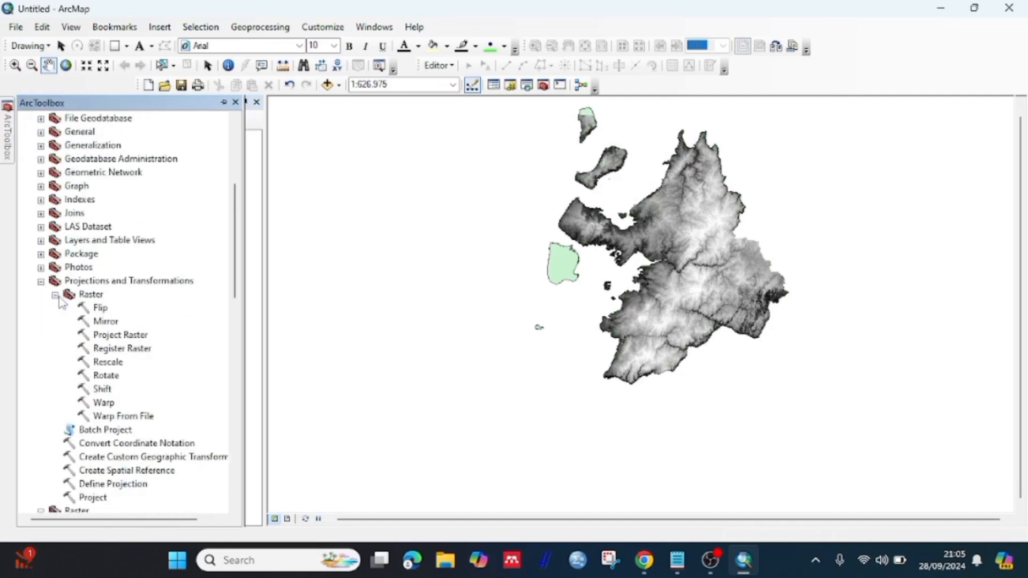
pyautogui.doubleClick(120, 335)
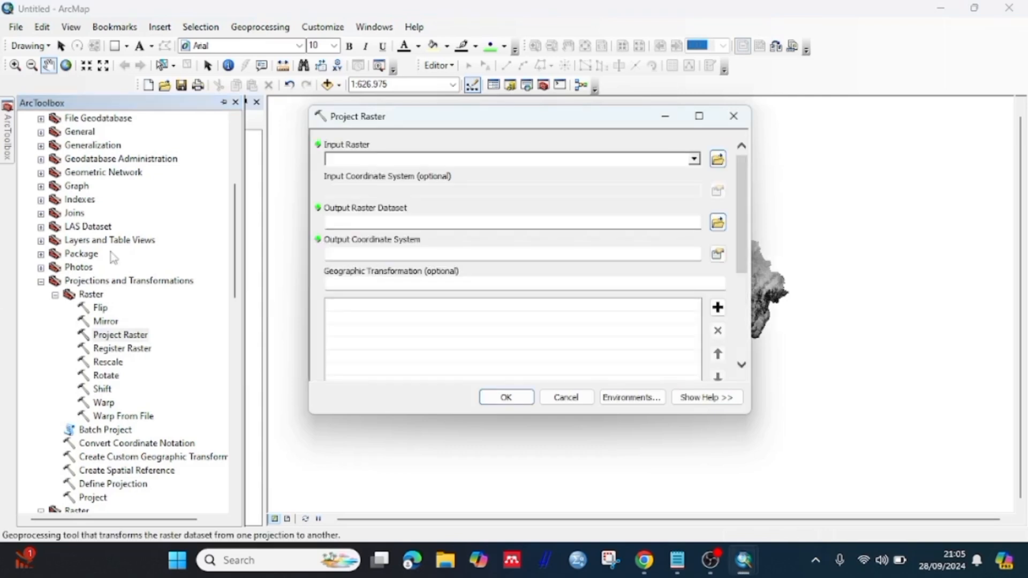
pyautogui.click(253, 253)
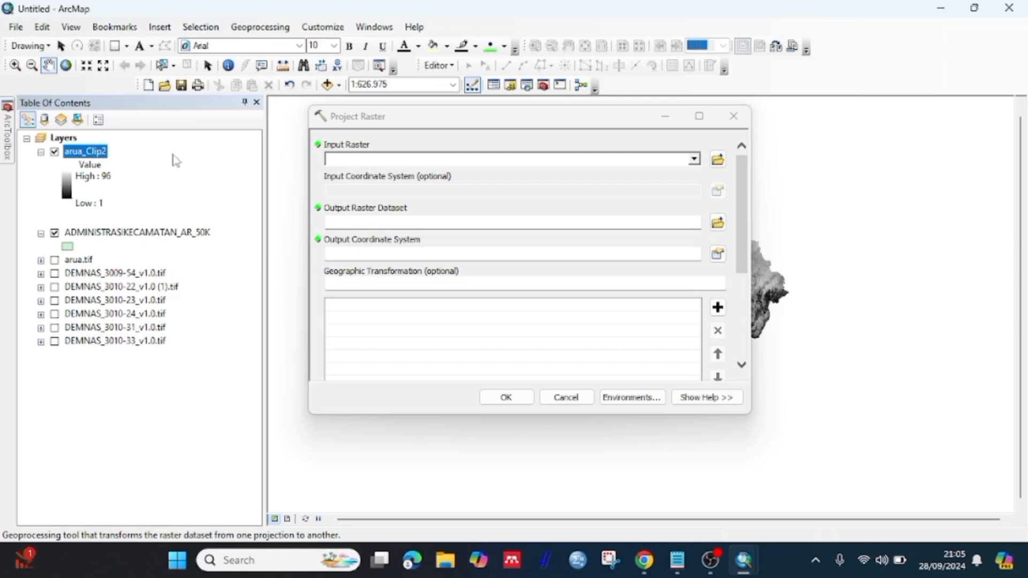
pyautogui.moveTo(105, 156); pyautogui.dragTo(341, 160)
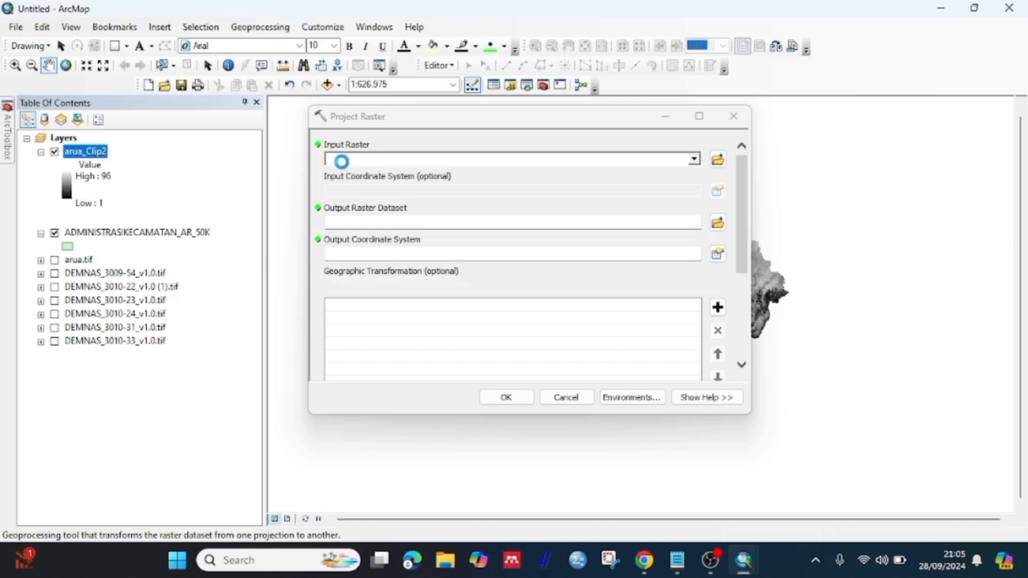
# Set the output coordinate system to WGS 1984 UTM Zone 53N and run the raster projection
pyautogui.click(717, 257)
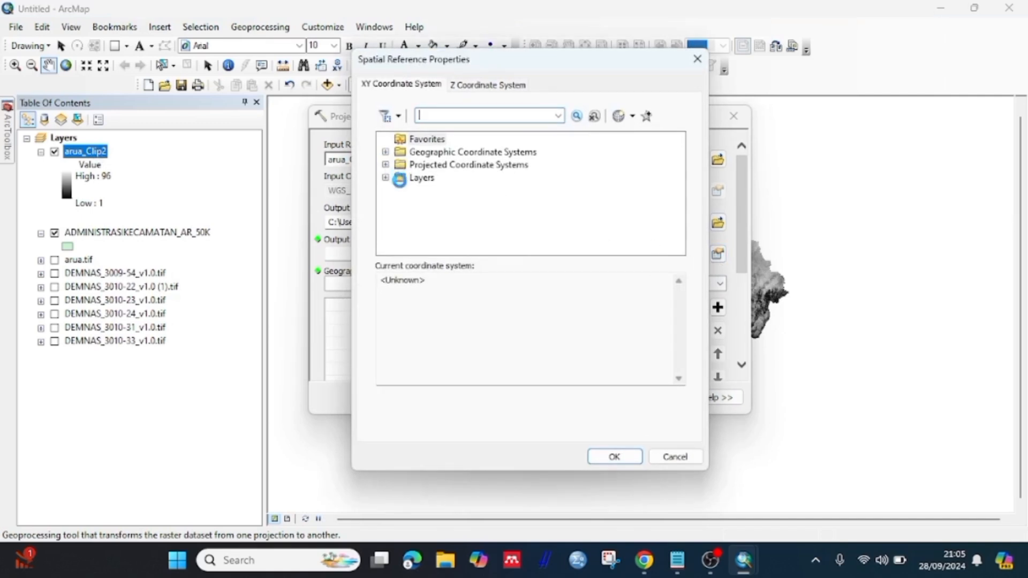
pyautogui.click(386, 164)
pyautogui.scroll(-2, 406, 192)
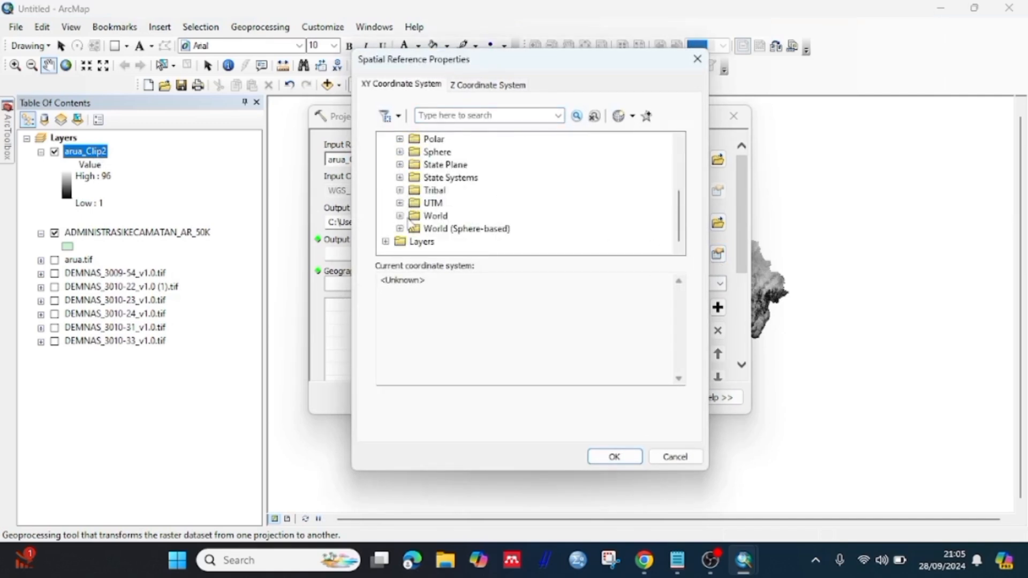
pyautogui.click(399, 203)
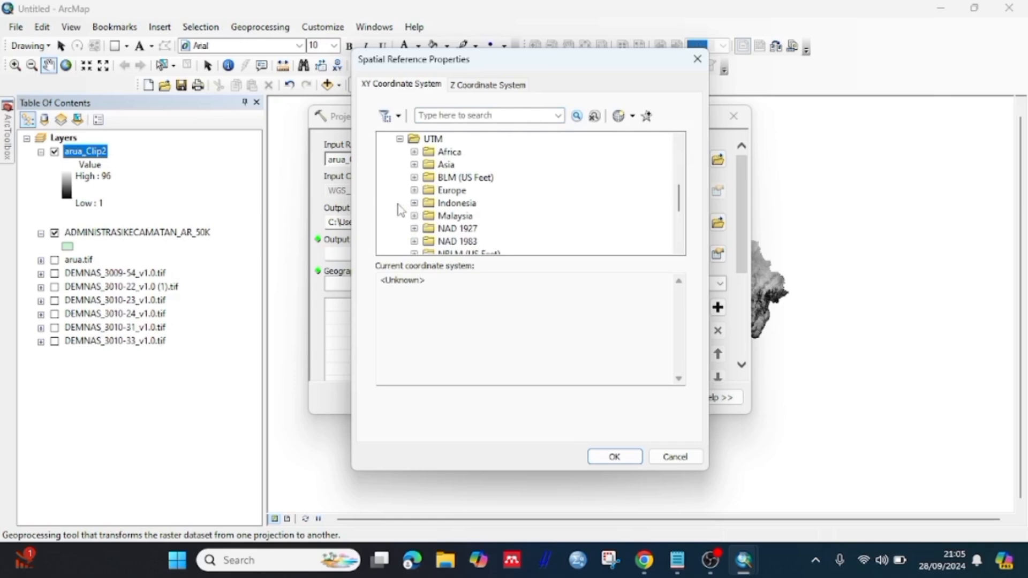
pyautogui.scroll(-3, 439, 222)
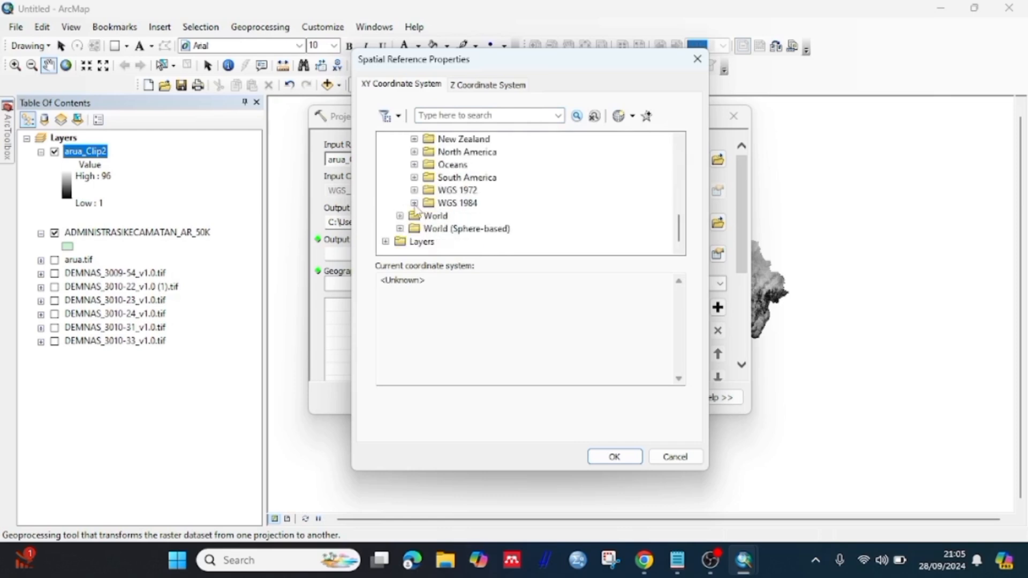
pyautogui.click(414, 204)
pyautogui.click(429, 191)
pyautogui.scroll(-3, 433, 193)
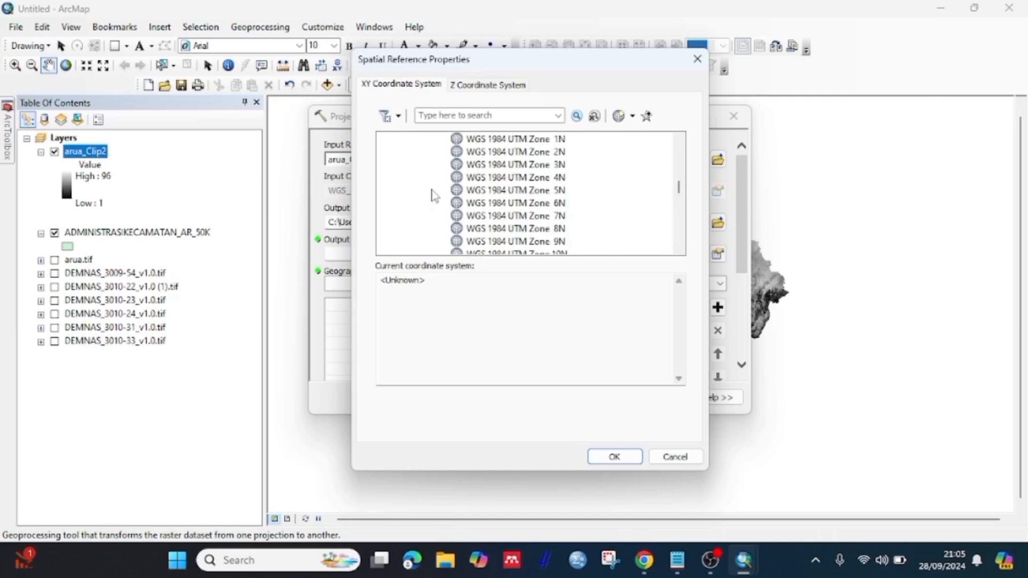
pyautogui.scroll(-18, 511, 230)
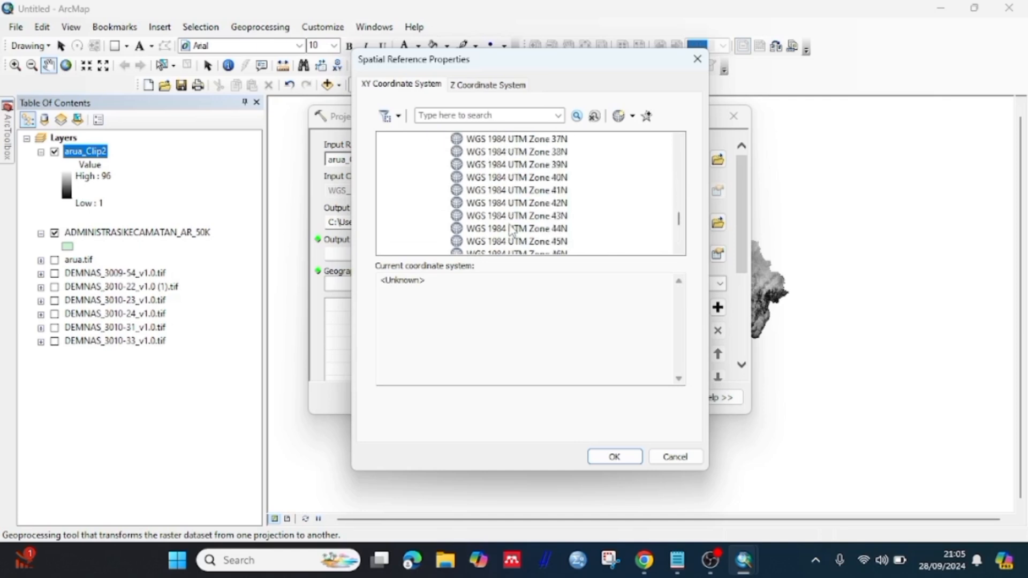
pyautogui.scroll(3, 526, 160)
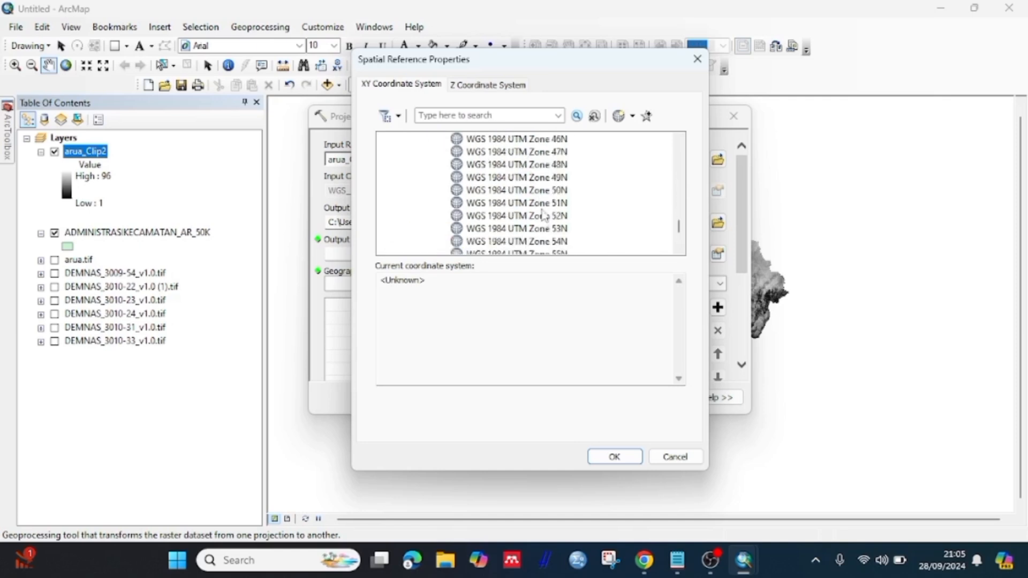
pyautogui.click(548, 230)
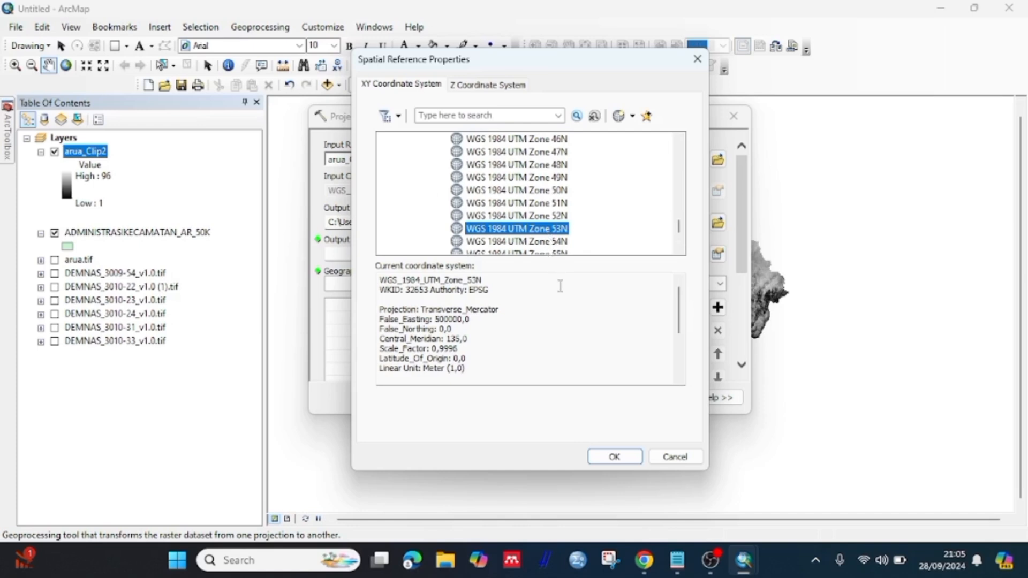
pyautogui.click(616, 457)
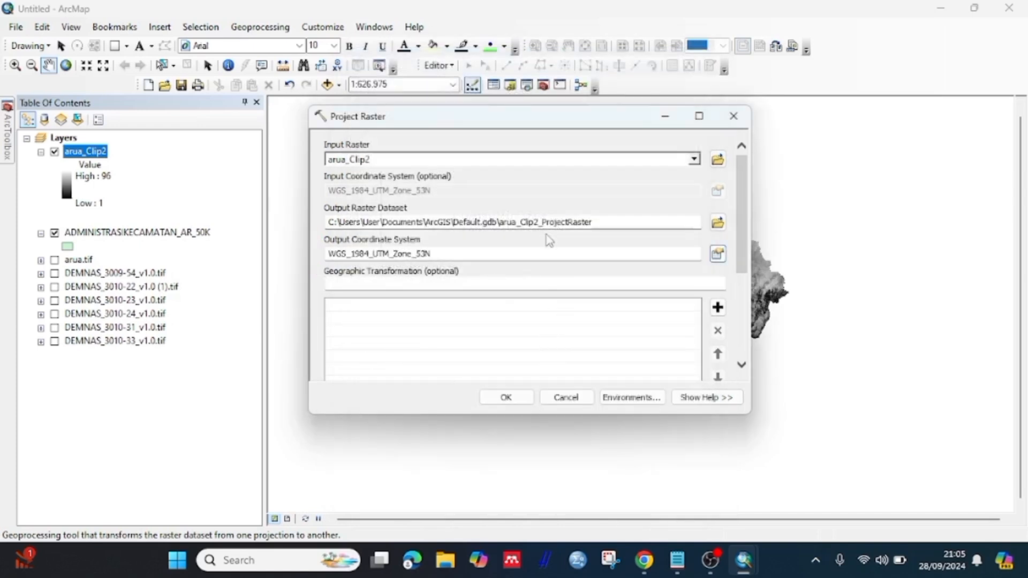
pyautogui.click(516, 396)
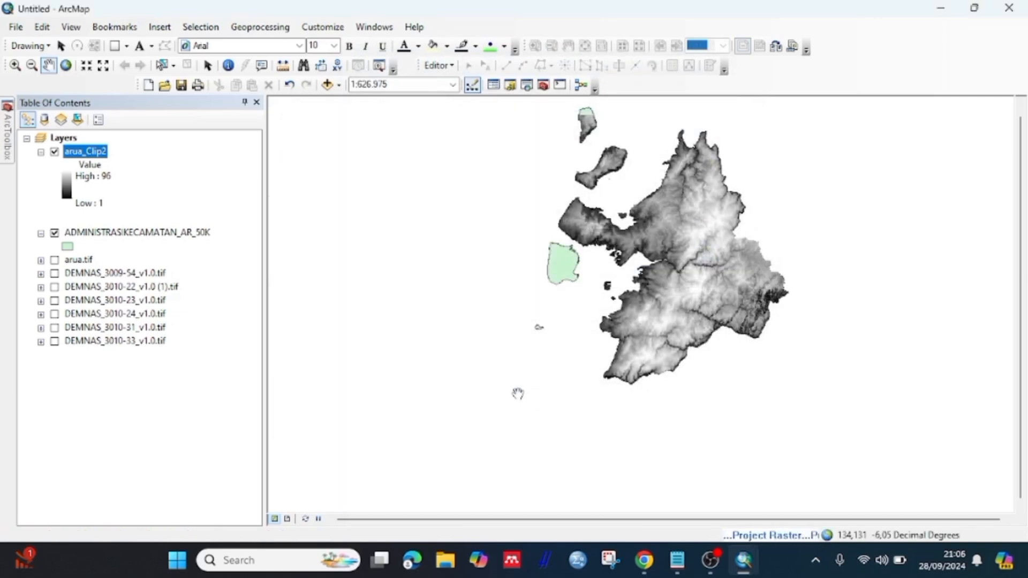
# Collapse and hide the arua_Clip2 layer, and move it below ADMINISTRASIKECAMATAN_AR_50K in the layer order
pyautogui.moveTo(517, 394); pyautogui.dragTo(509, 428)
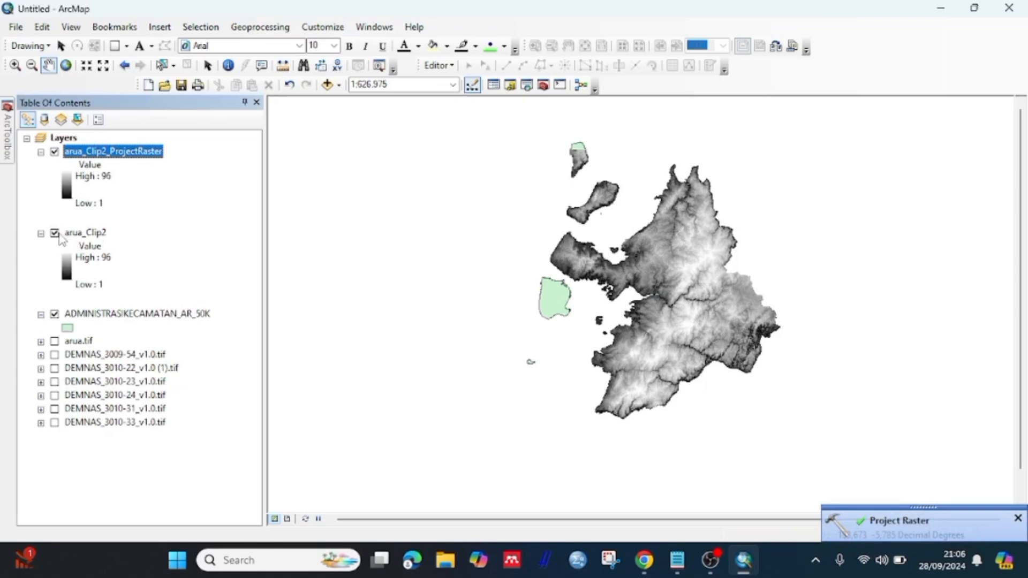
pyautogui.click(41, 234)
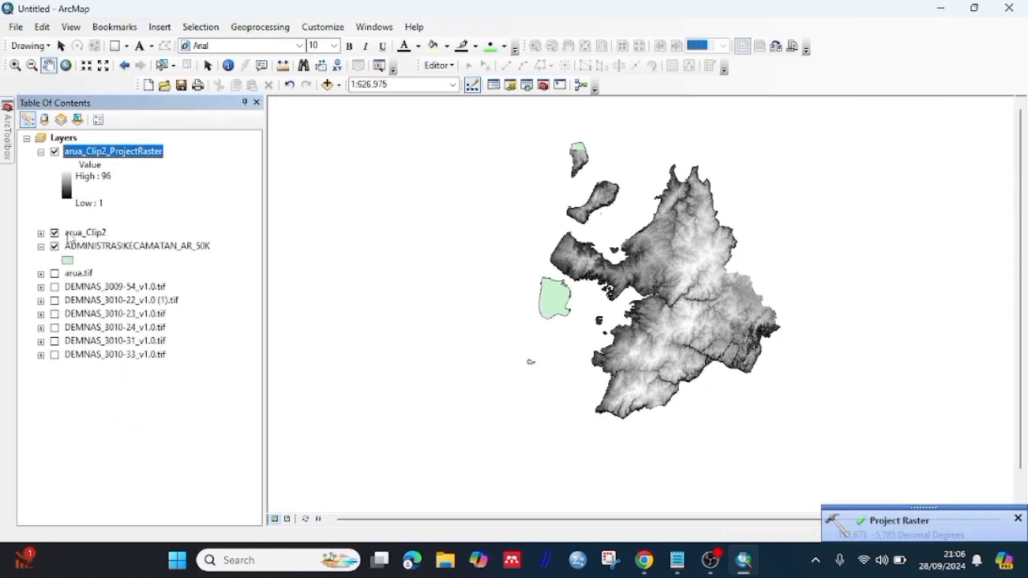
pyautogui.moveTo(68, 235); pyautogui.dragTo(66, 257)
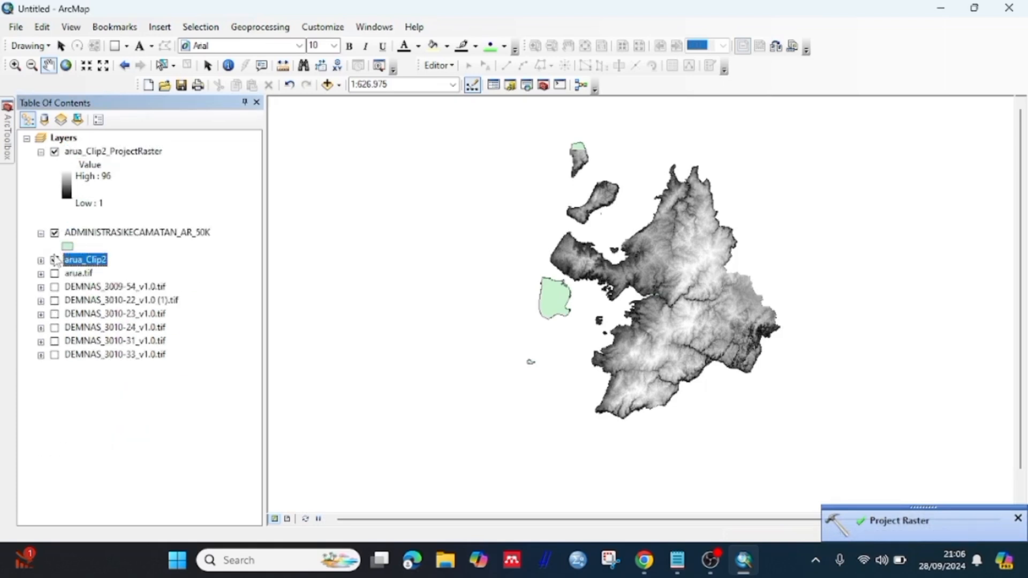
# Open the 3D Analyst Slope tool and set arua_Clip2_ProjectRaster as its input raster
pyautogui.click(5, 137)
pyautogui.scroll(5, 102, 272)
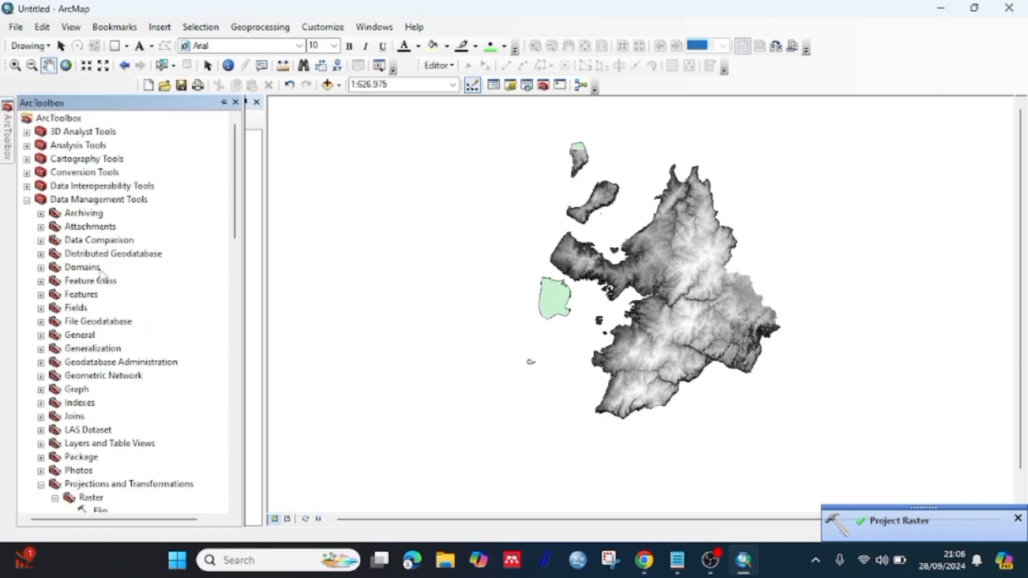
pyautogui.click(26, 200)
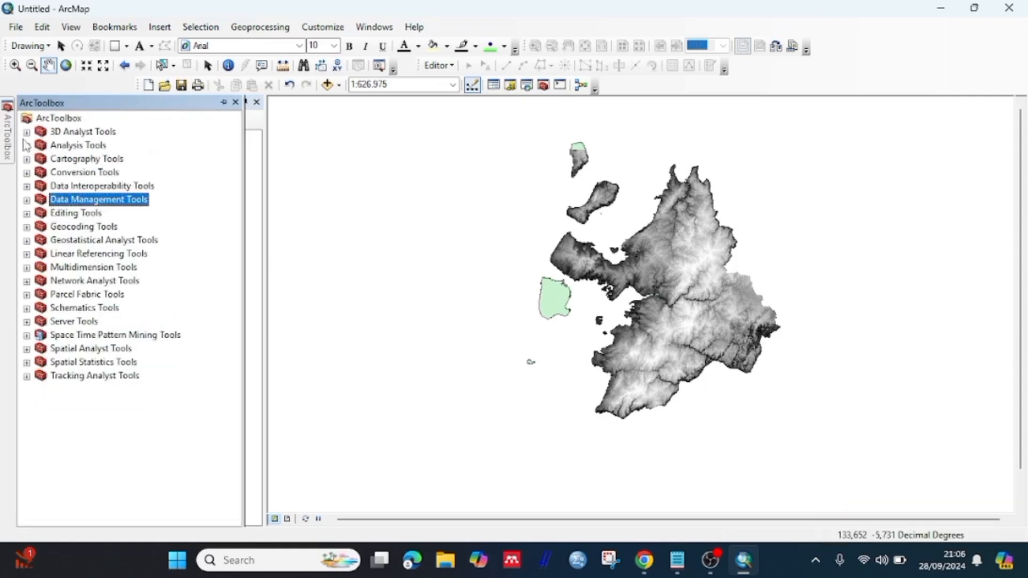
pyautogui.click(27, 133)
pyautogui.click(42, 253)
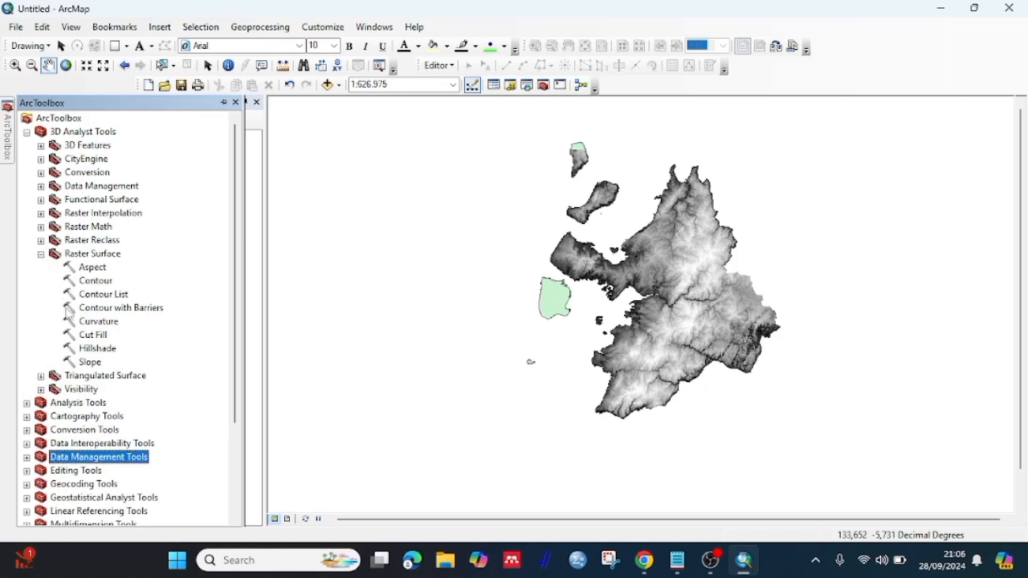
pyautogui.doubleClick(88, 361)
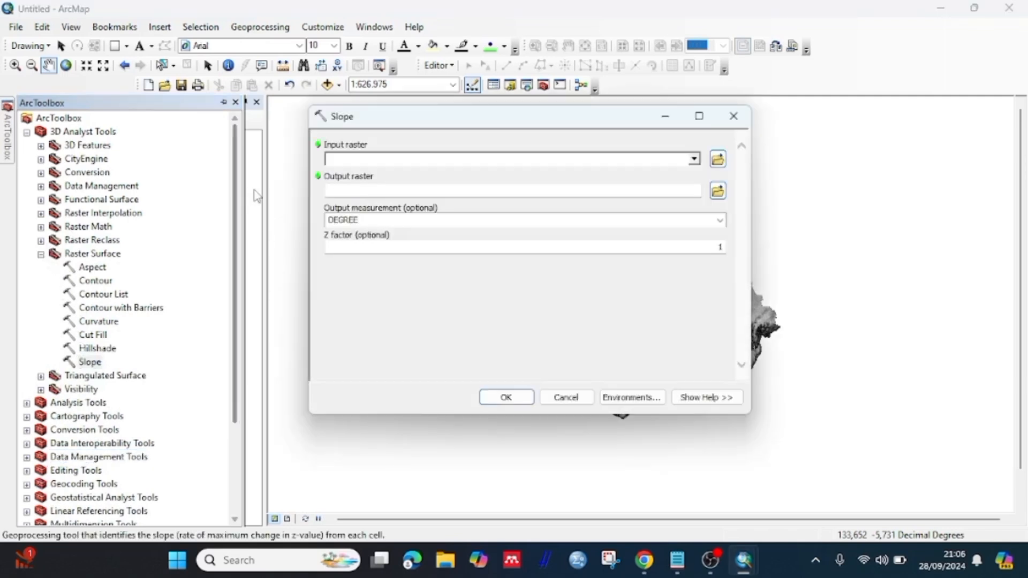
pyautogui.click(257, 196)
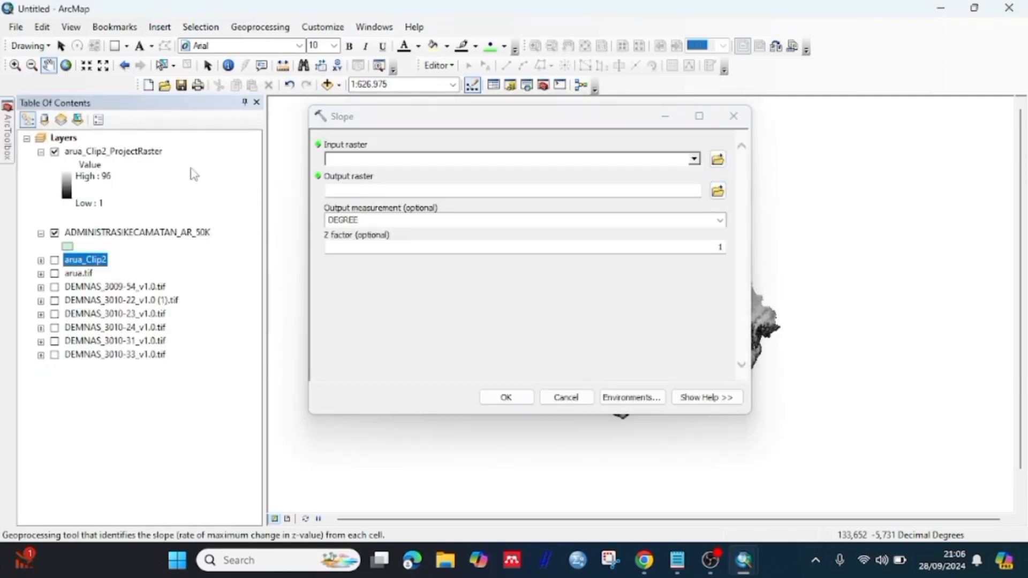
pyautogui.click(135, 155)
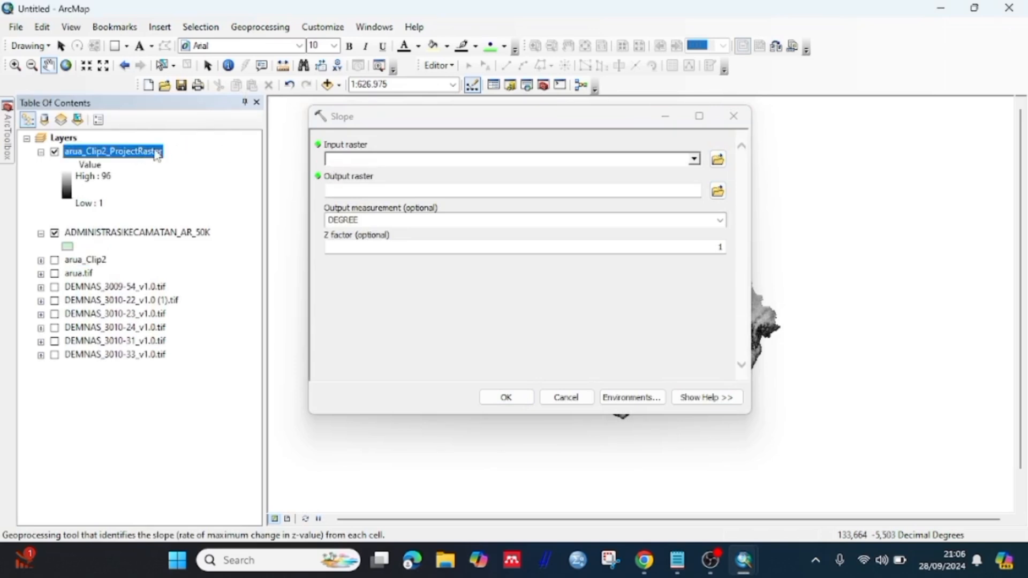
pyautogui.moveTo(156, 154); pyautogui.dragTo(311, 148)
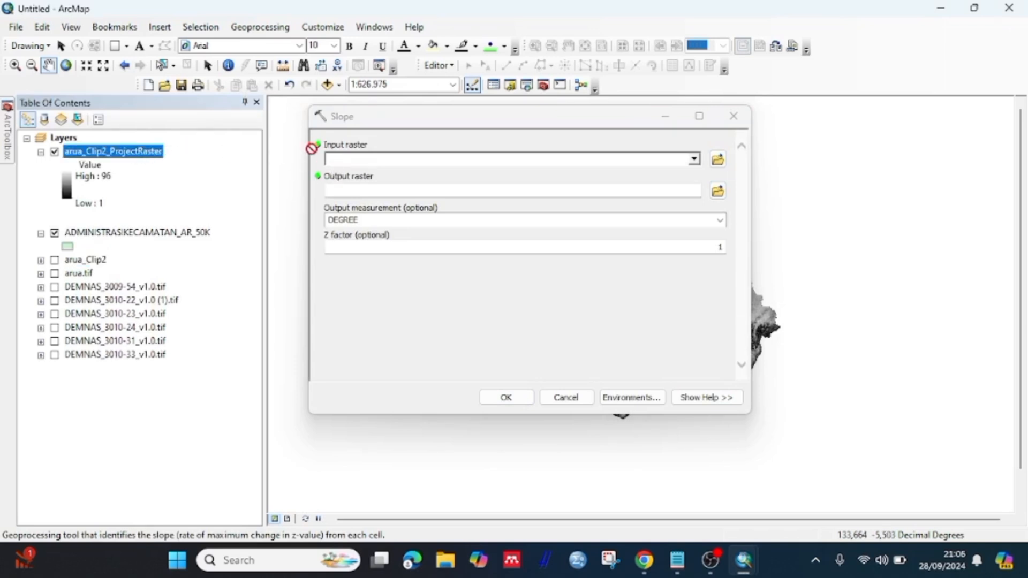
# Set the slope output measurement to PERCENT_RISE and run the slope calculation
pyautogui.click(716, 219)
pyautogui.click(717, 220)
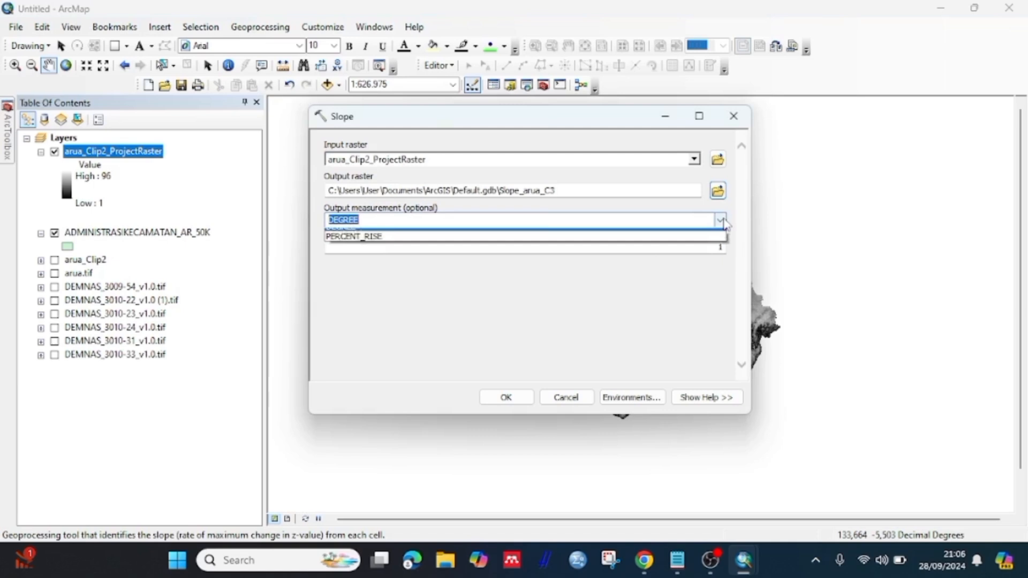
pyautogui.click(571, 239)
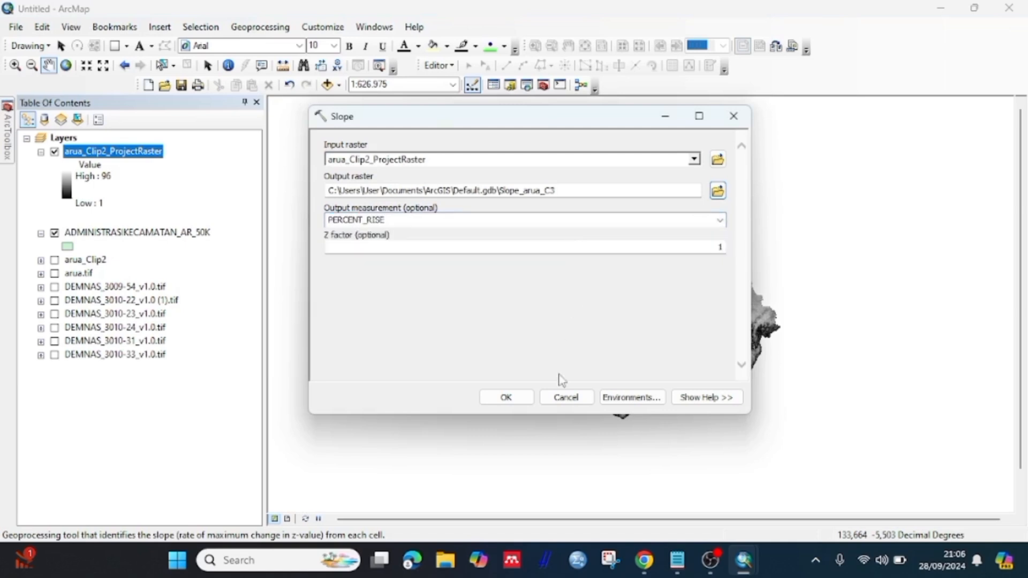
pyautogui.click(506, 397)
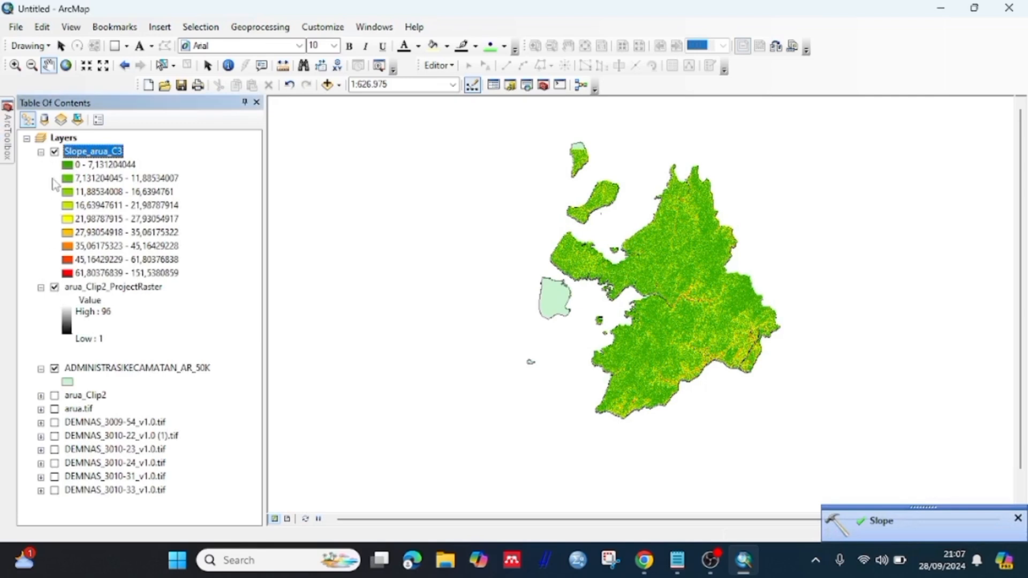
# Open the Spatial Analyst Reclassify tool and set Slope_arua_C3 as its input raster
pyautogui.moveTo(7, 161)
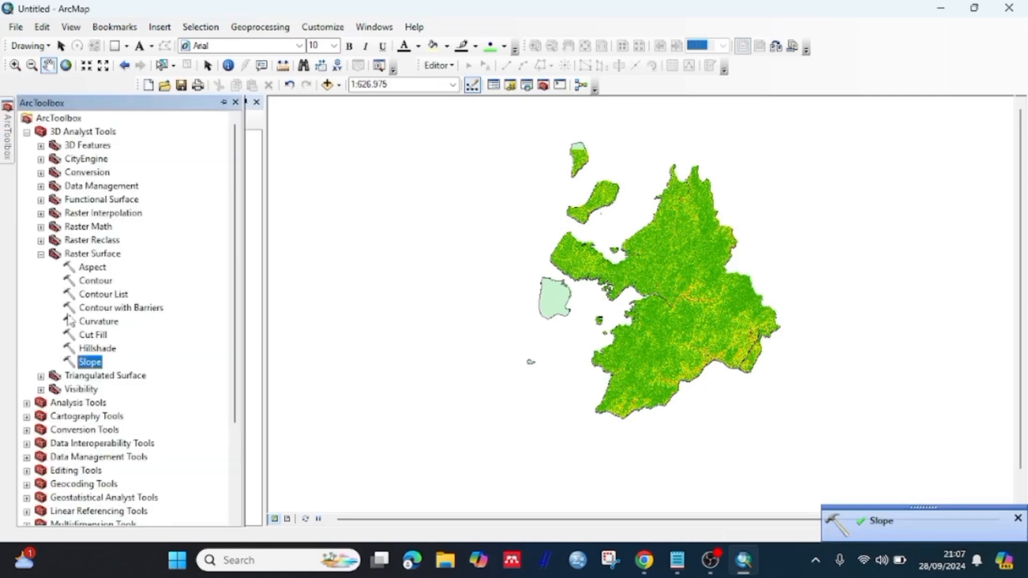
pyautogui.scroll(-3, 104, 415)
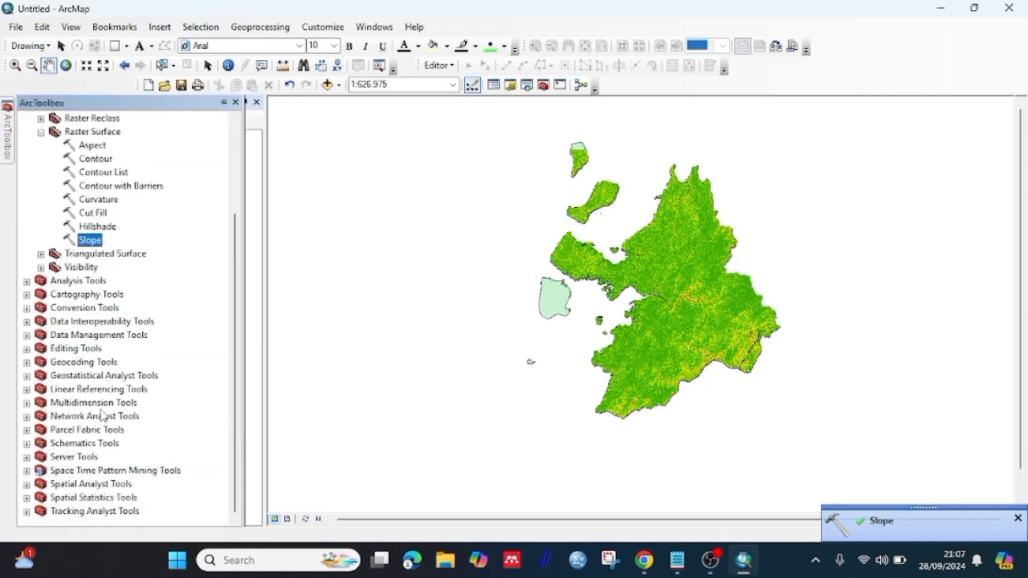
pyautogui.click(27, 484)
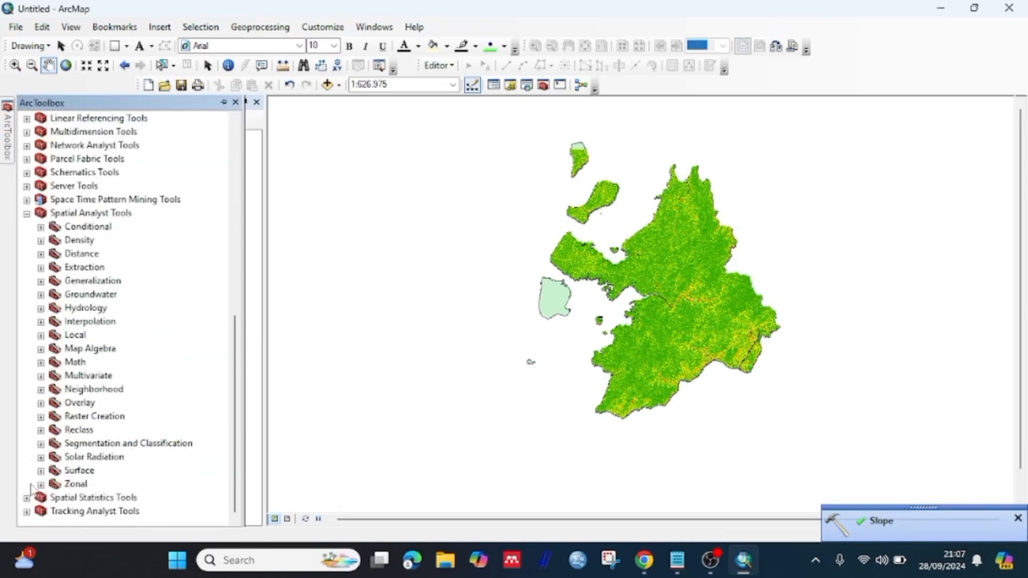
pyautogui.click(41, 430)
pyautogui.click(95, 405)
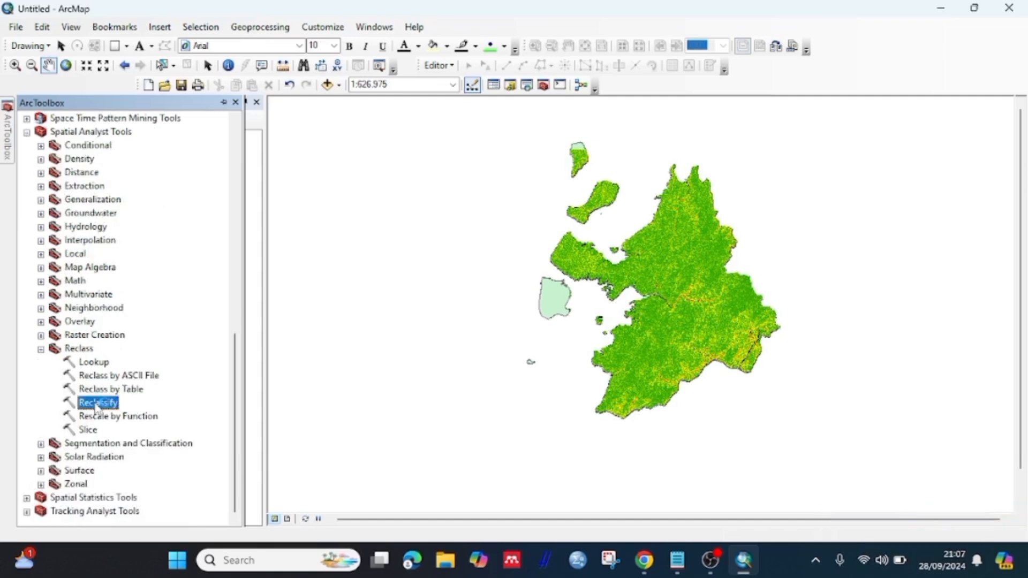
pyautogui.doubleClick(97, 406)
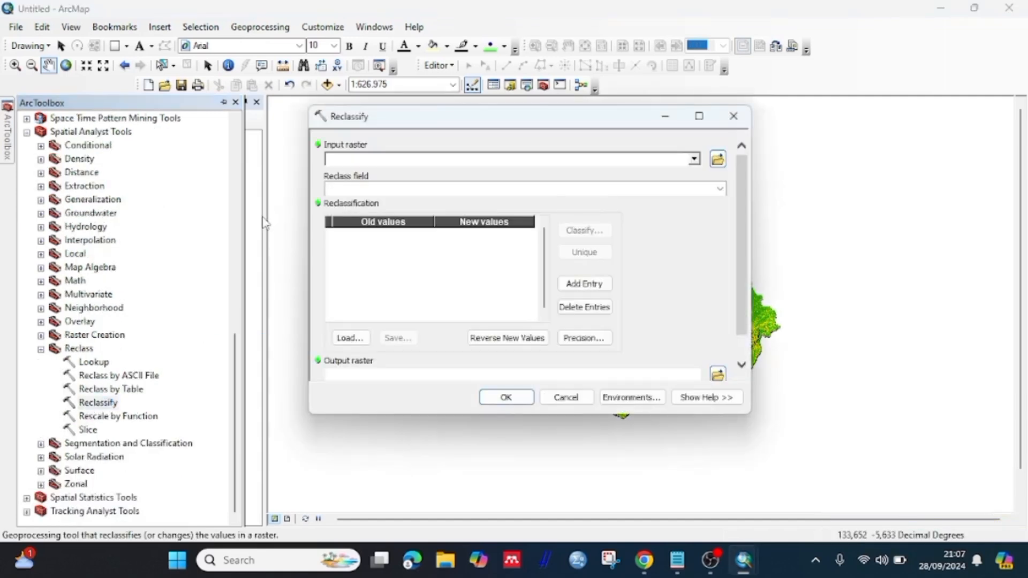
pyautogui.moveTo(122, 152); pyautogui.dragTo(353, 157)
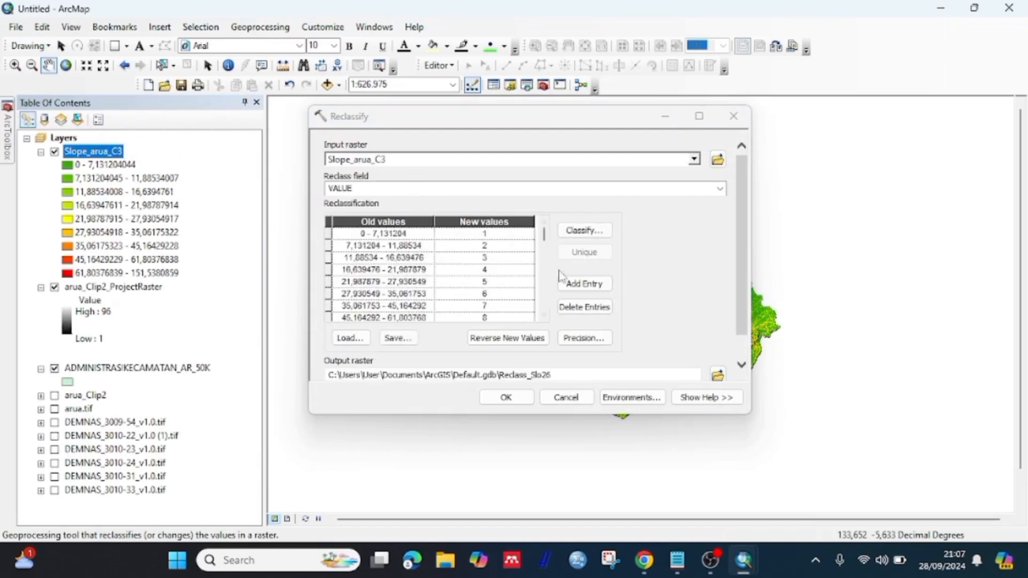
# Set the slope classification to 5 classes and set the first two break values to 2 and 5
pyautogui.click(583, 231)
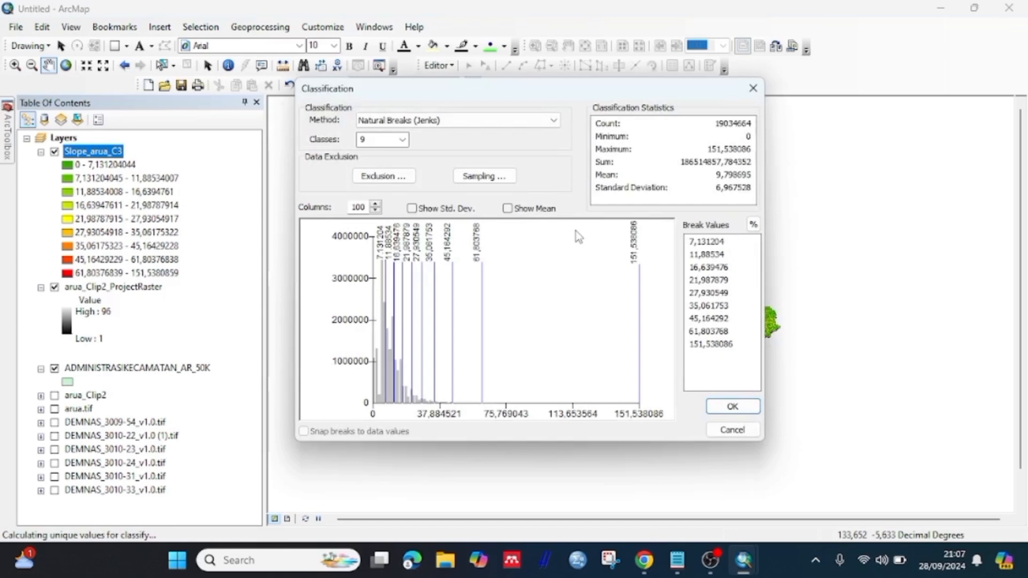
pyautogui.click(402, 139)
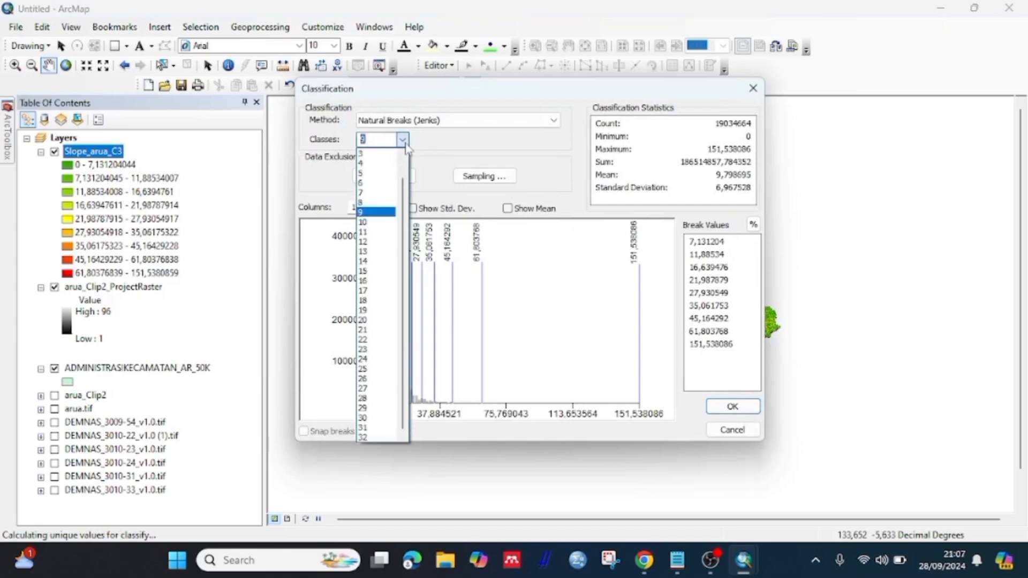
pyautogui.click(375, 173)
pyautogui.click(694, 243)
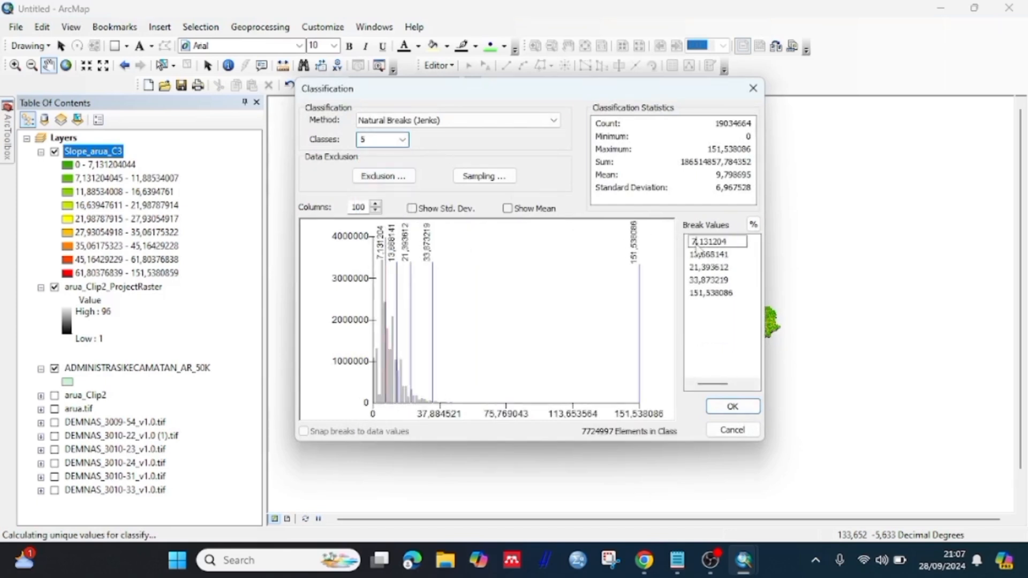
pyautogui.doubleClick(695, 242)
pyautogui.write('2')
pyautogui.click(728, 253)
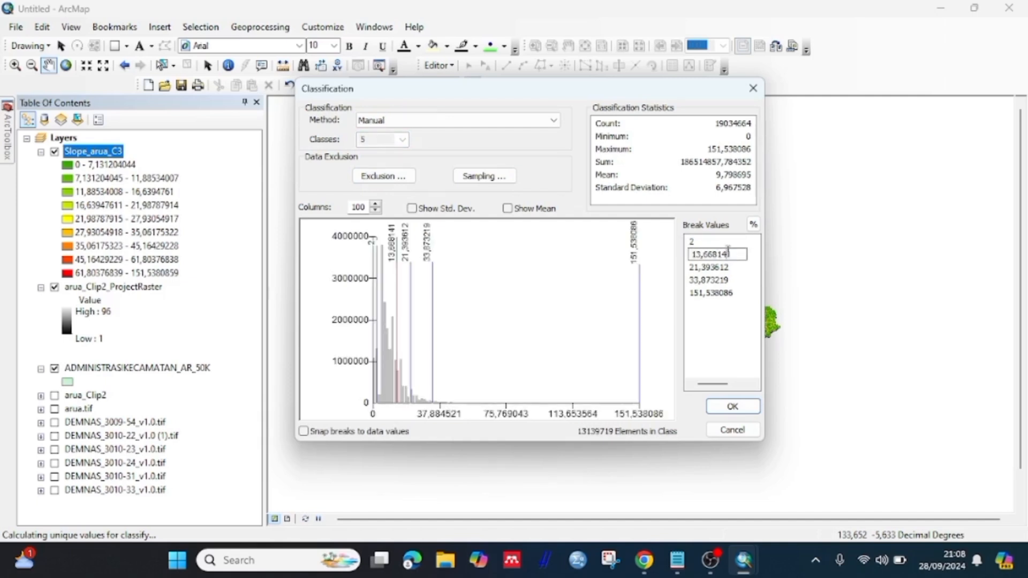
pyautogui.doubleClick(727, 249)
pyautogui.write('5')
# Set the third and fourth slope break values to 15 and 40 and accept the classification
pyautogui.click(722, 267)
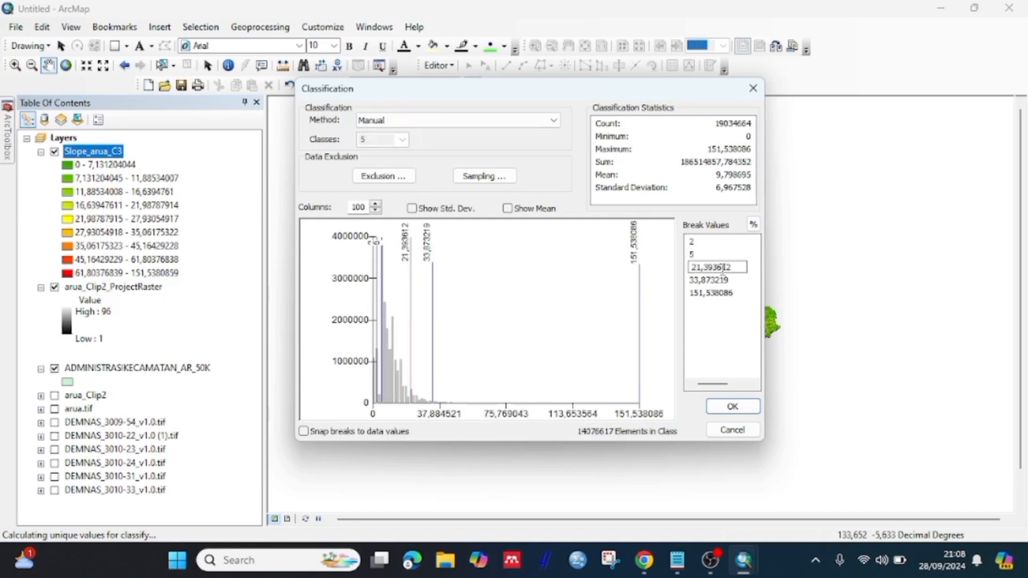
pyautogui.doubleClick(722, 267)
pyautogui.write('15')
pyautogui.click(726, 280)
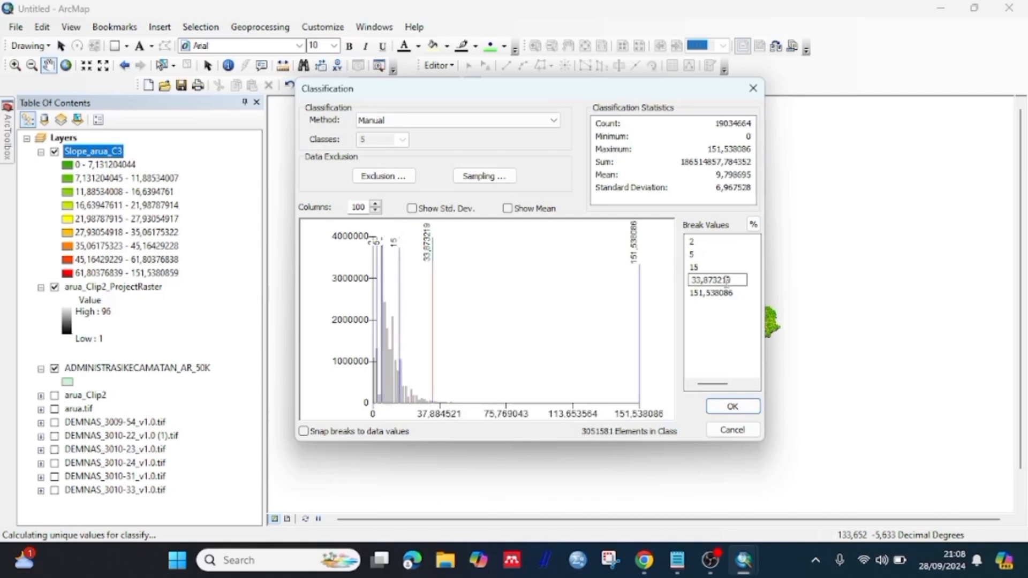
pyautogui.doubleClick(726, 280)
pyautogui.write('40')
pyautogui.press('Return')
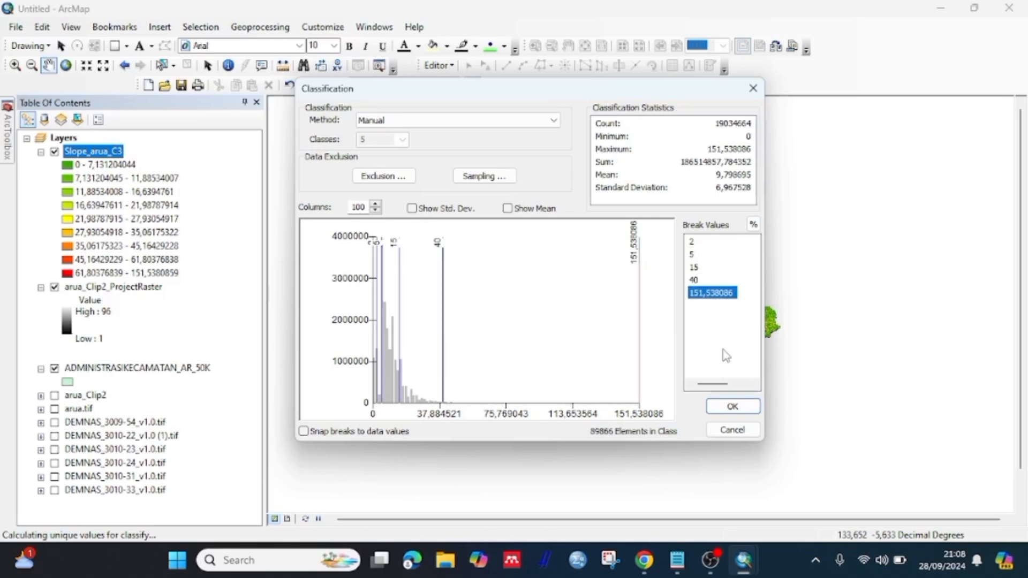
pyautogui.click(731, 406)
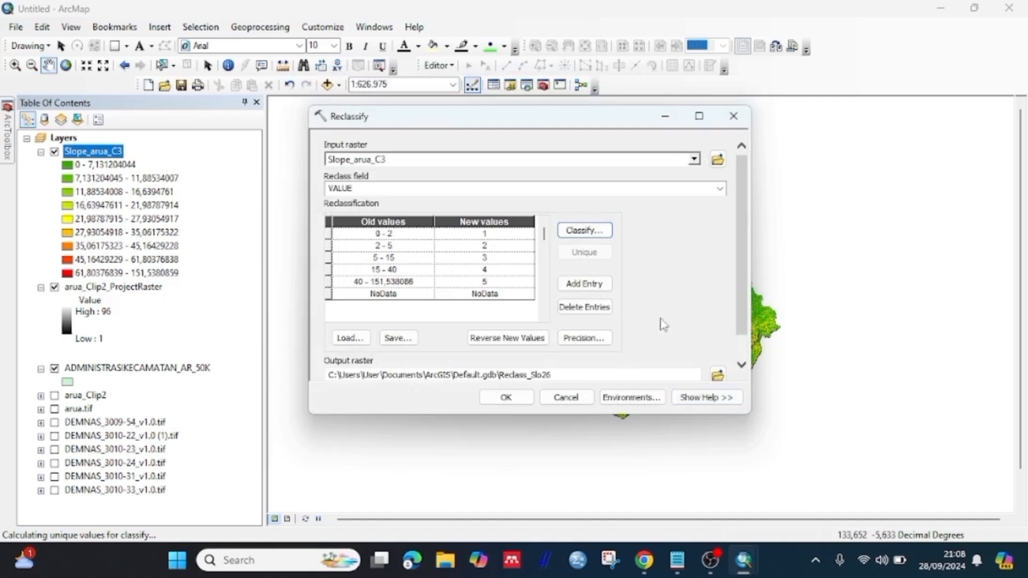
# Reverse the new values in the slope reclassification table and run the reclassification
pyautogui.click(537, 337)
pyautogui.click(503, 396)
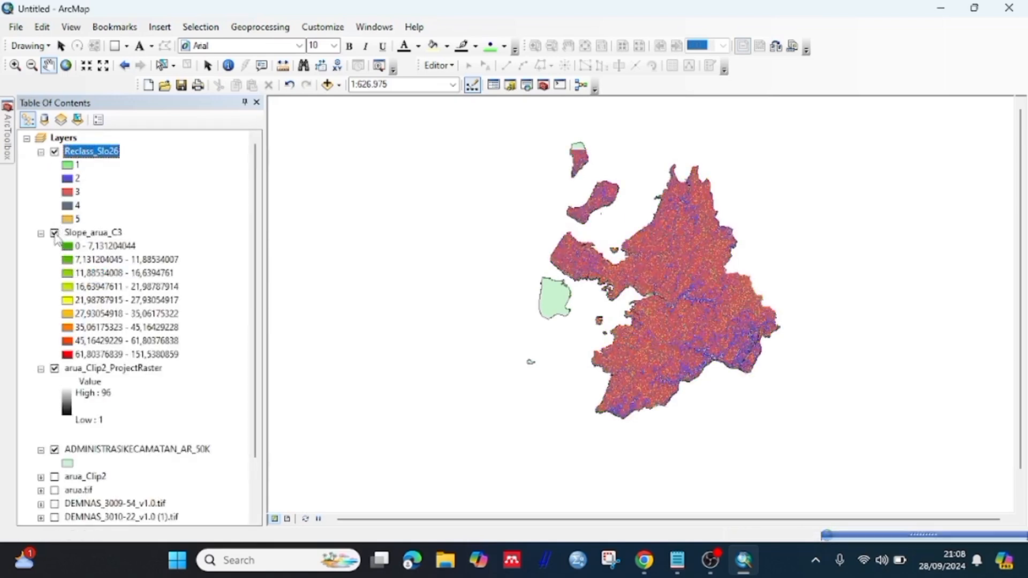
# Hide and collapse the Slope_arua_C3 layer, and move it below ADMINISTRASIKECAMATAN_AR_50K in the layer order
pyautogui.click(54, 235)
pyautogui.click(41, 233)
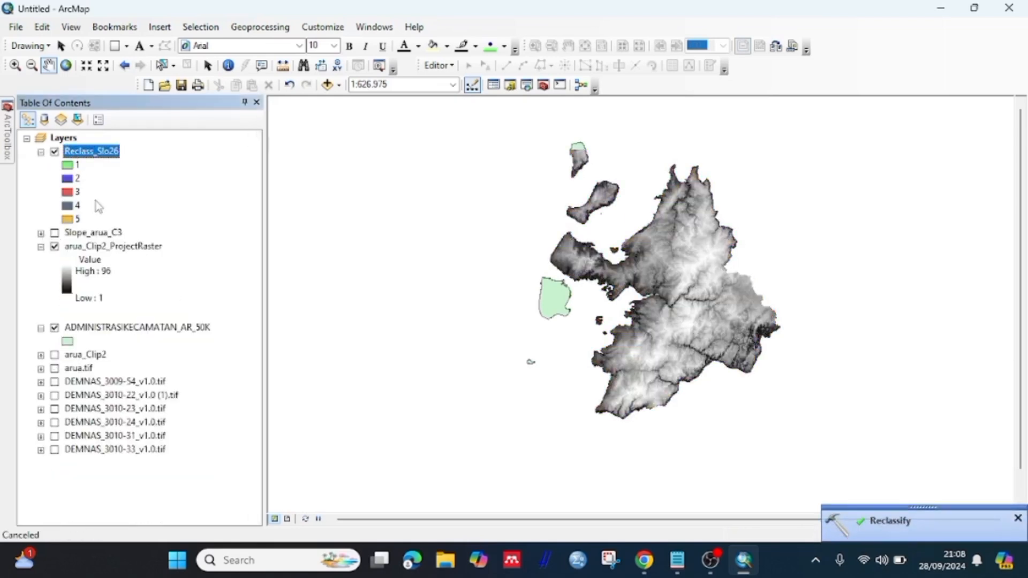
pyautogui.moveTo(81, 233); pyautogui.dragTo(88, 355)
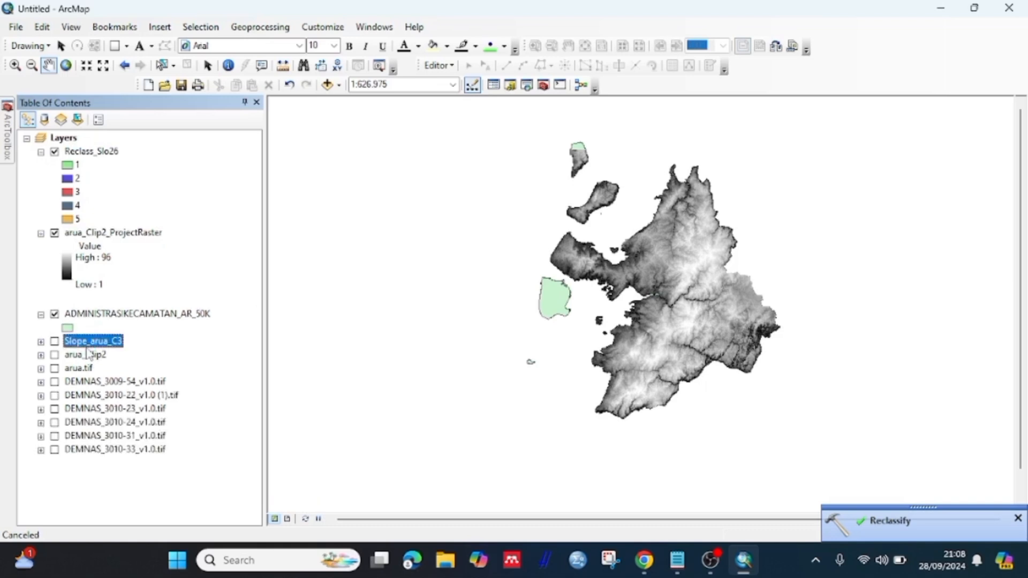
# Apply the green-yellow-red color scheme to the symbology of the Reclass_Slo26 layer
pyautogui.rightClick(112, 154)
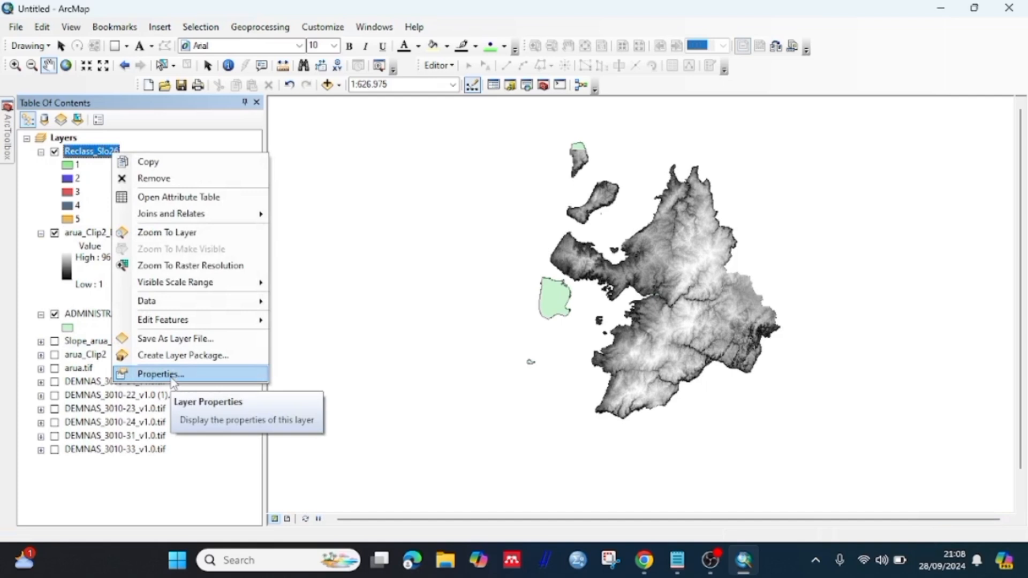
pyautogui.click(161, 375)
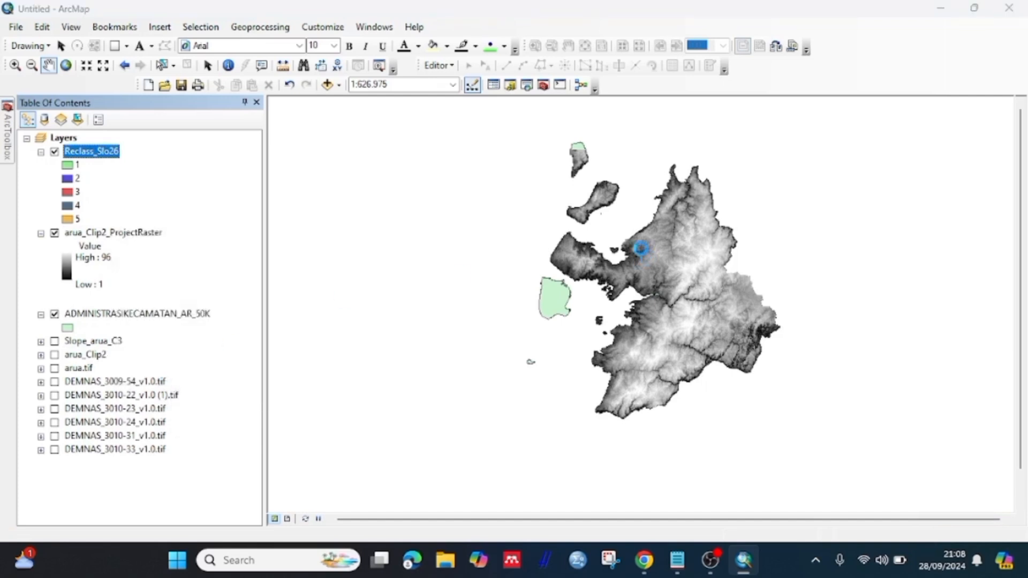
pyautogui.click(685, 190)
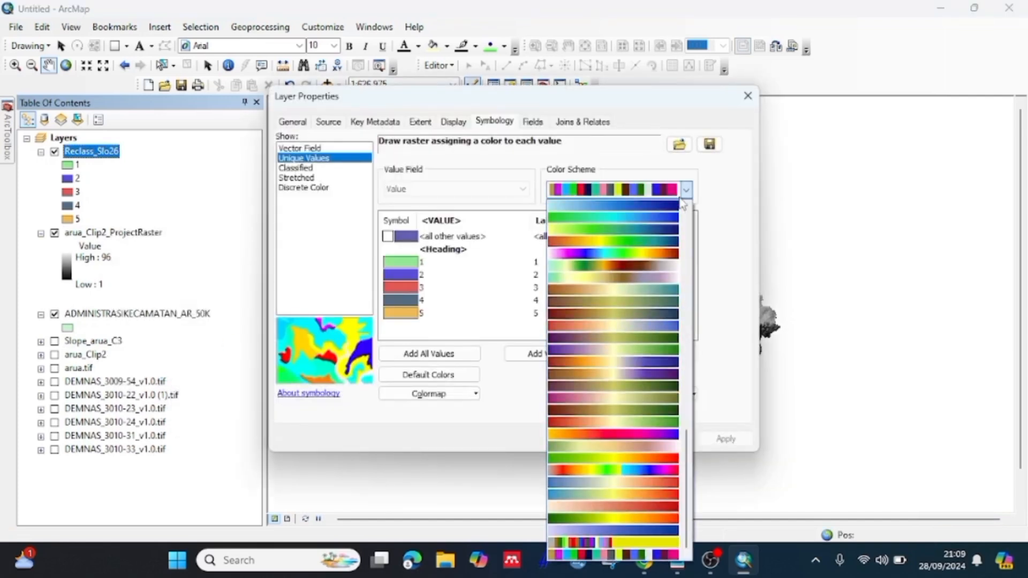
pyautogui.click(598, 517)
pyautogui.click(616, 439)
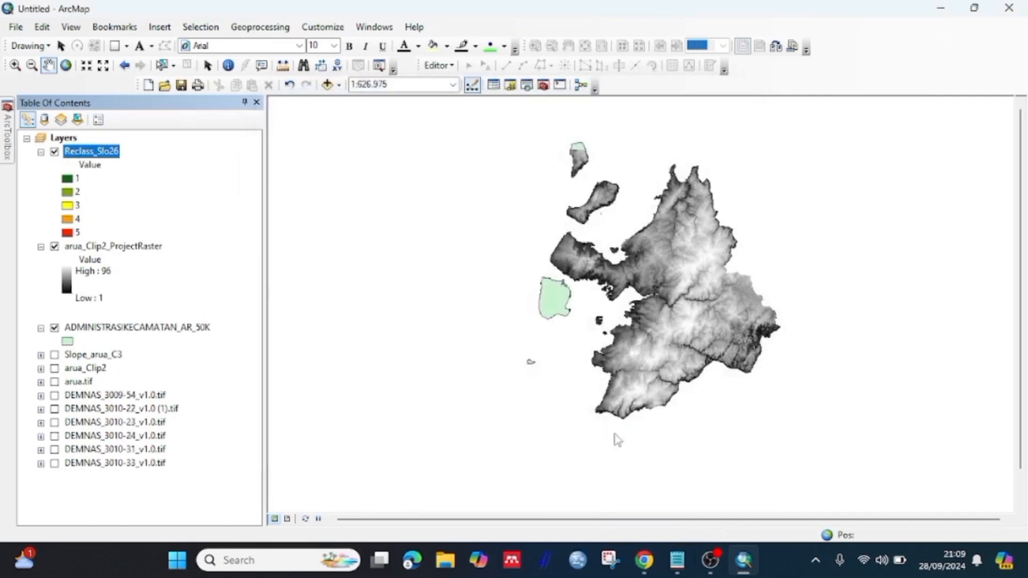
# Run the 3D Analyst Hillshade tool on arua_Clip2_ProjectRaster with the default azimuth, altitude and Z factor
pyautogui.moveTo(15, 152)
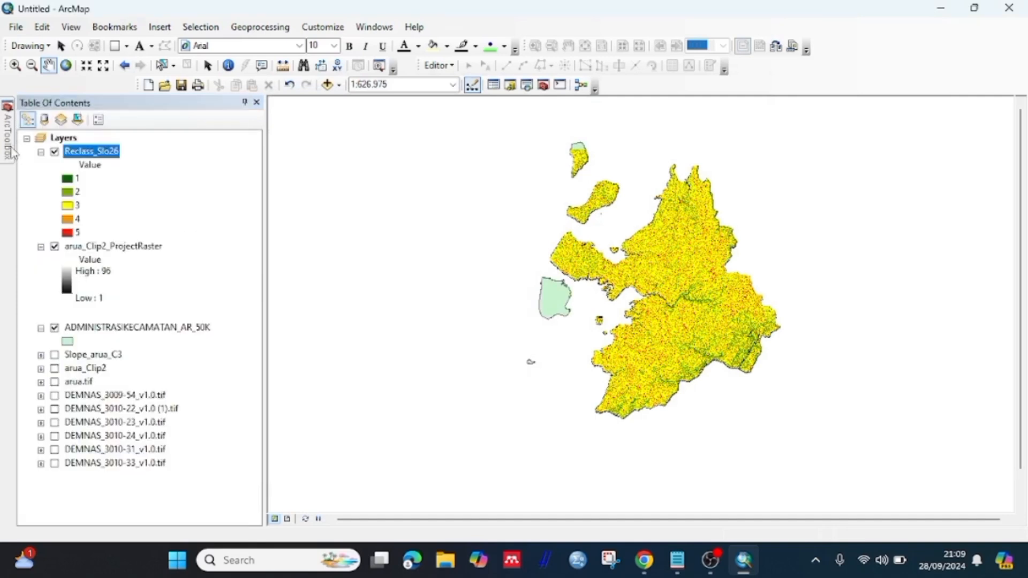
pyautogui.scroll(10, 64, 219)
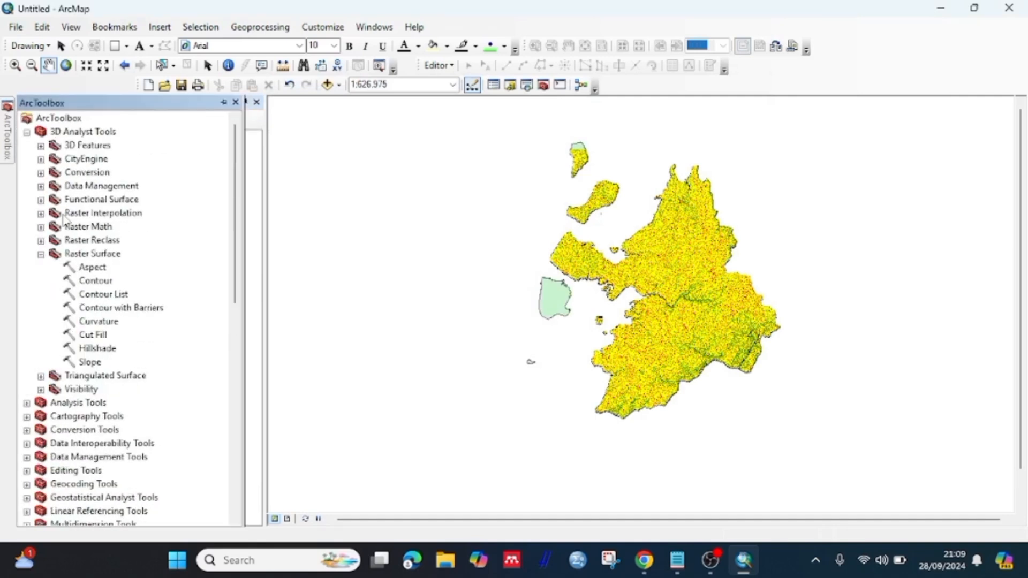
pyautogui.doubleClick(101, 349)
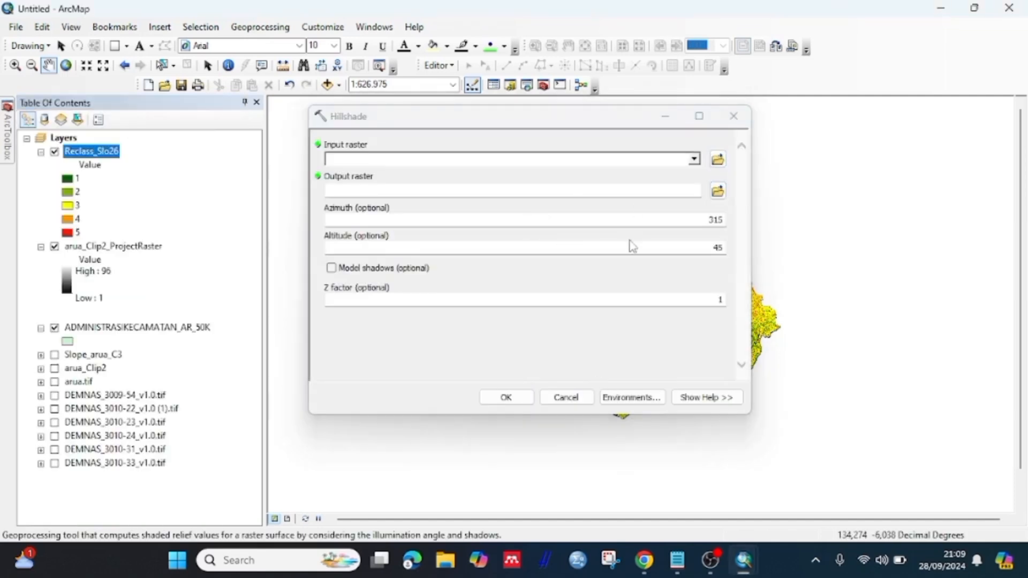
pyautogui.moveTo(114, 253); pyautogui.dragTo(376, 158)
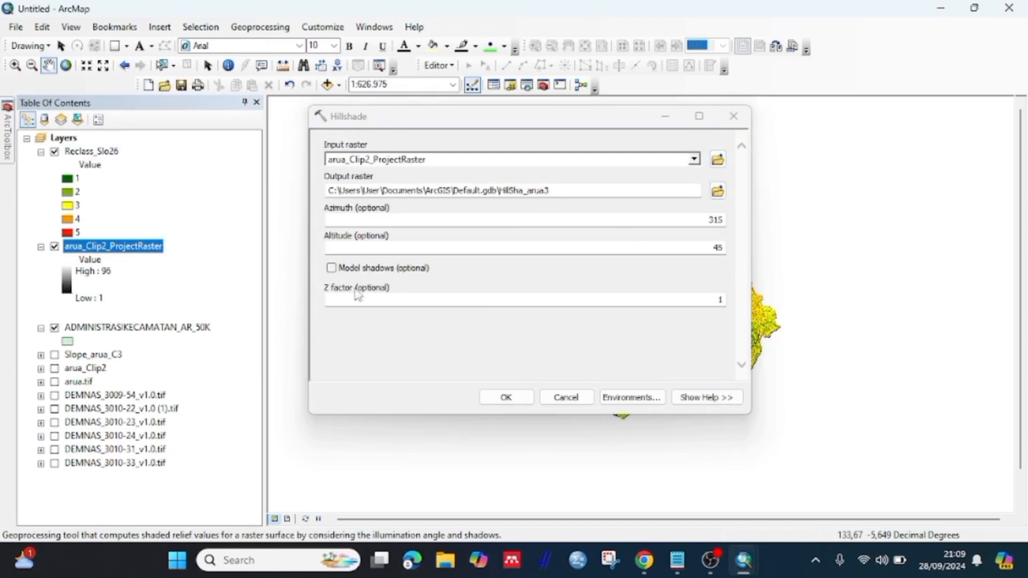
pyautogui.click(474, 330)
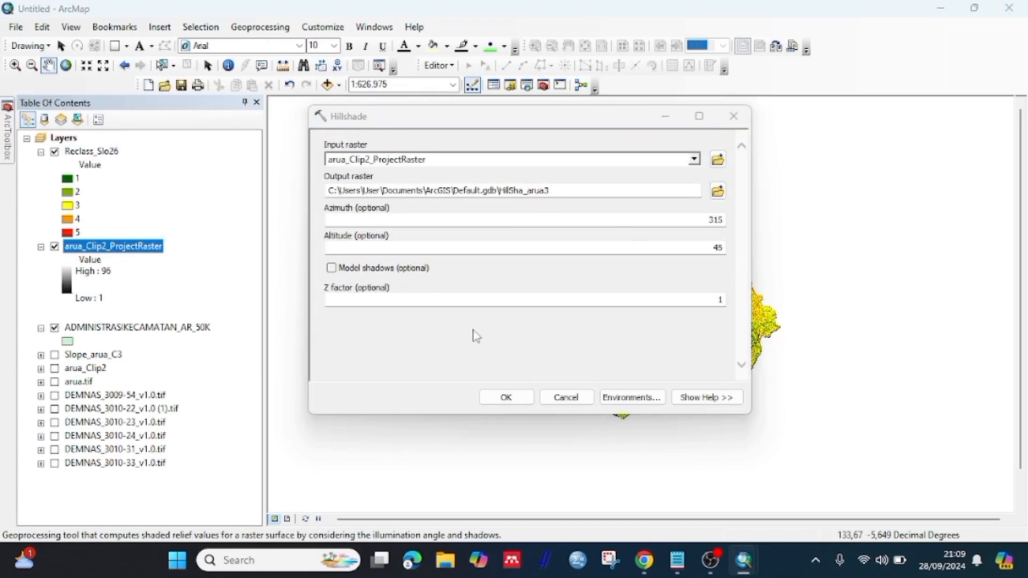
pyautogui.click(503, 396)
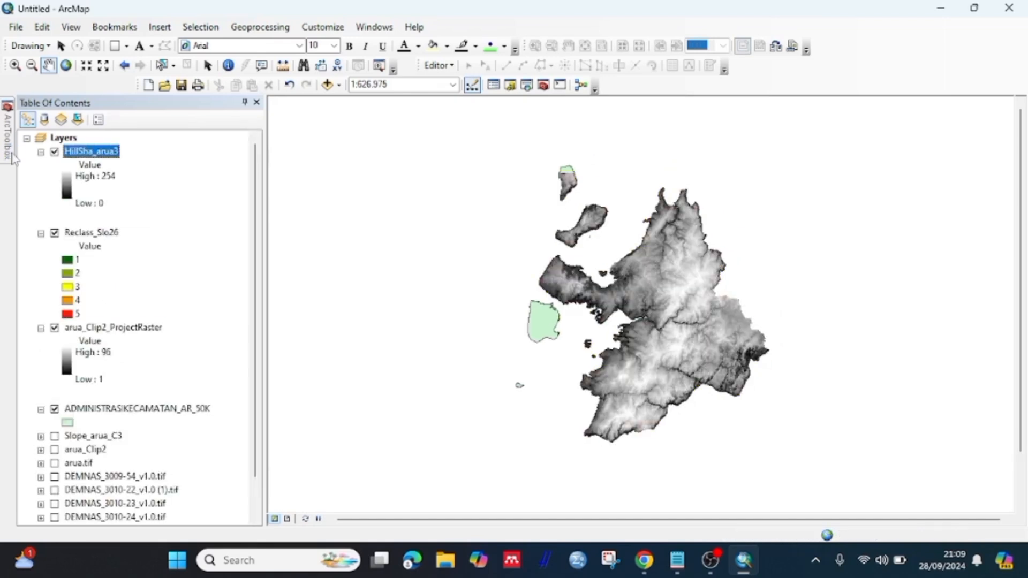
# Open the Spatial Analyst Reclassify tool again and set HillSha_arua3 as its input raster
pyautogui.click(10, 152)
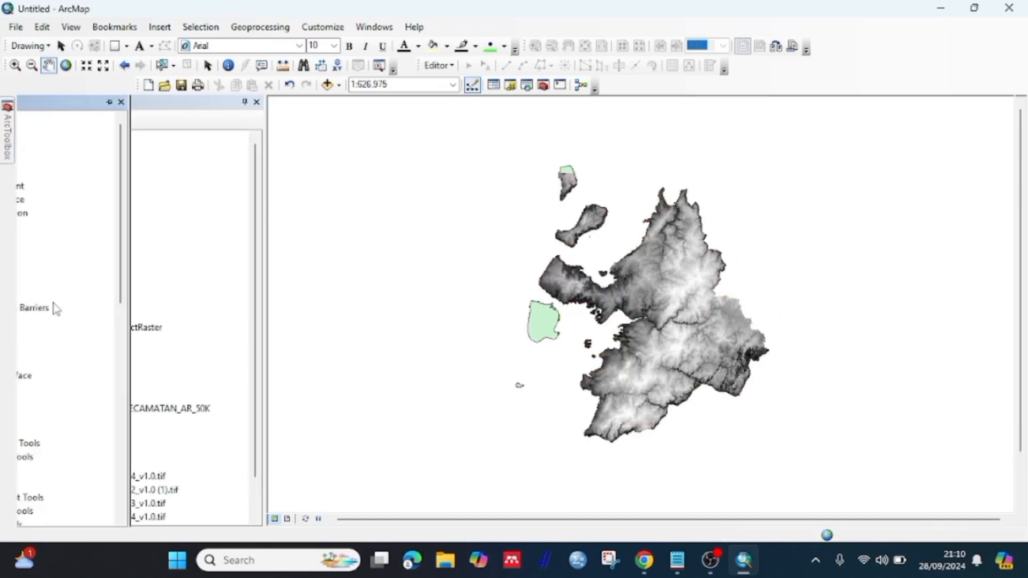
pyautogui.scroll(-12, 56, 310)
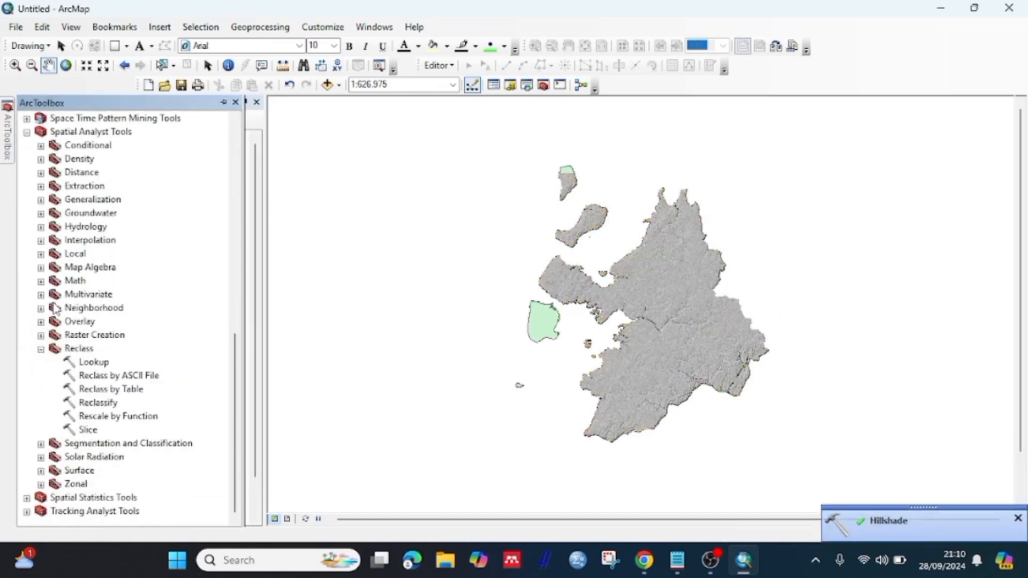
pyautogui.doubleClick(98, 402)
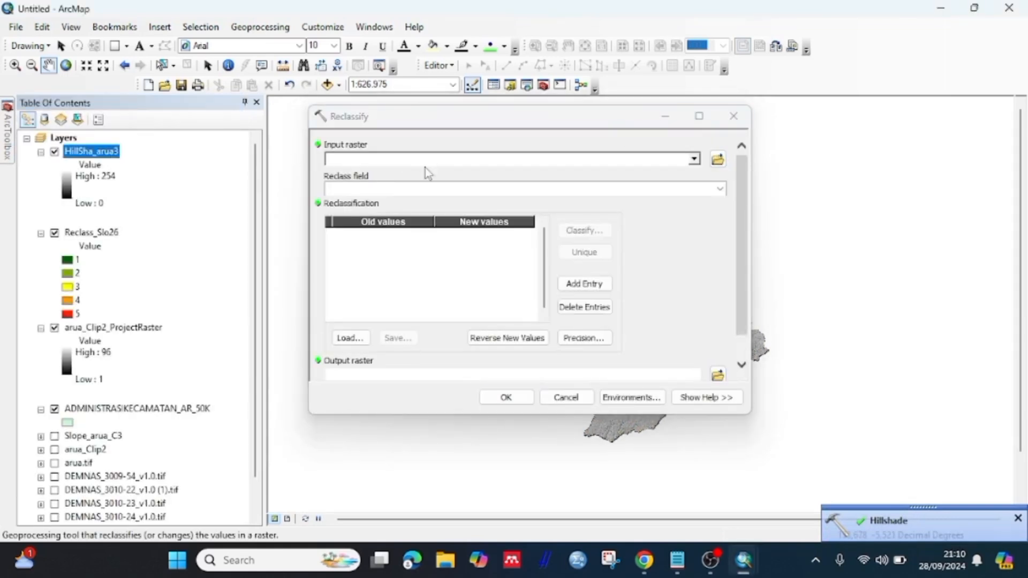
pyautogui.moveTo(118, 151); pyautogui.dragTo(431, 156)
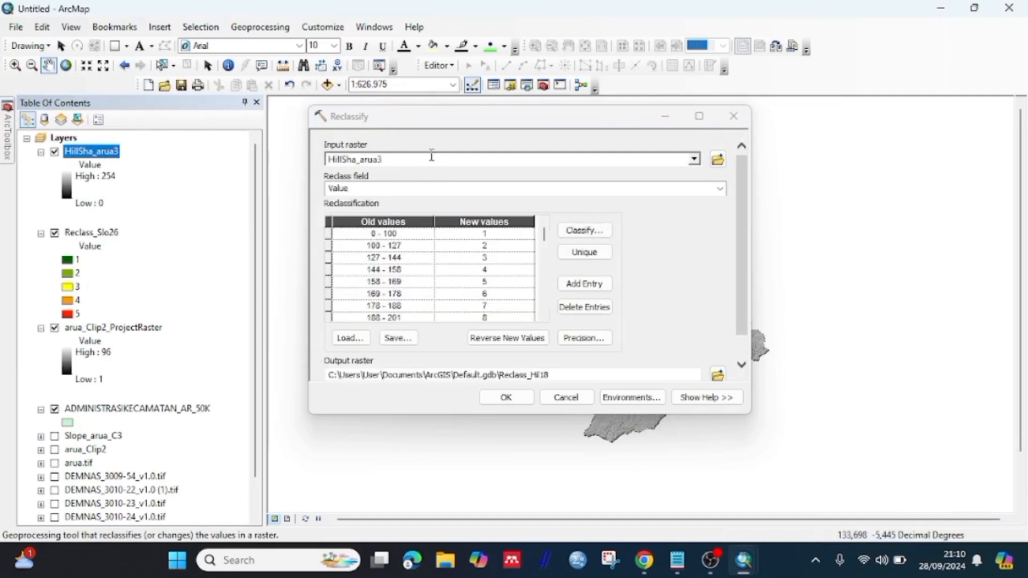
# Open the classification settings for HillSha_arua3 and set the number of classes to 5
pyautogui.click(560, 230)
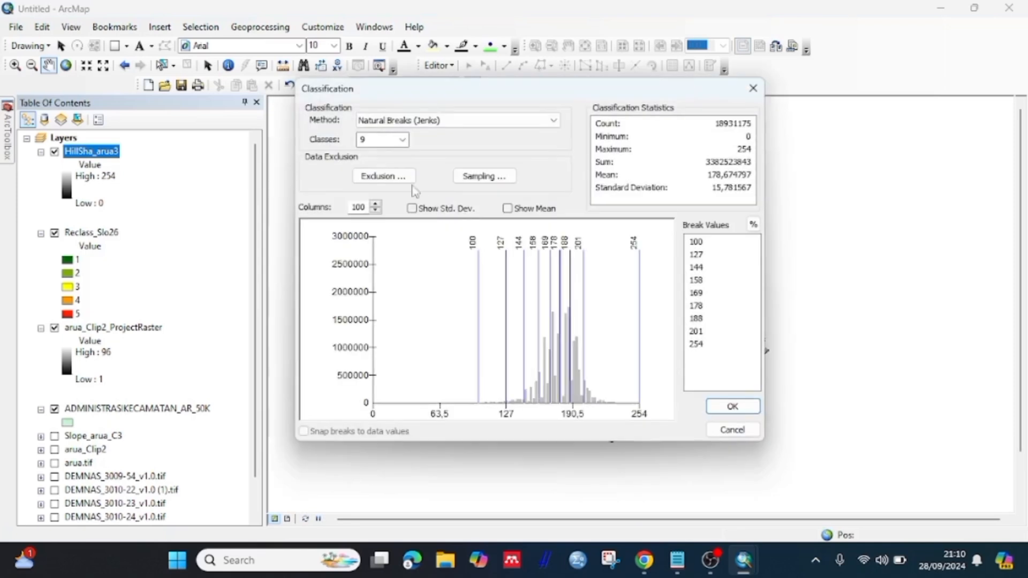
pyautogui.click(402, 140)
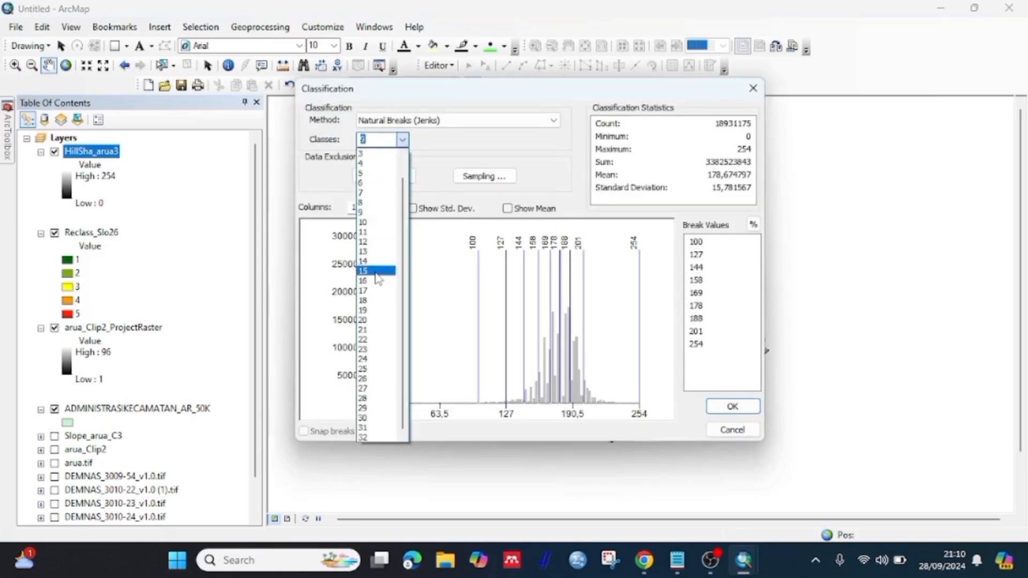
pyautogui.click(373, 173)
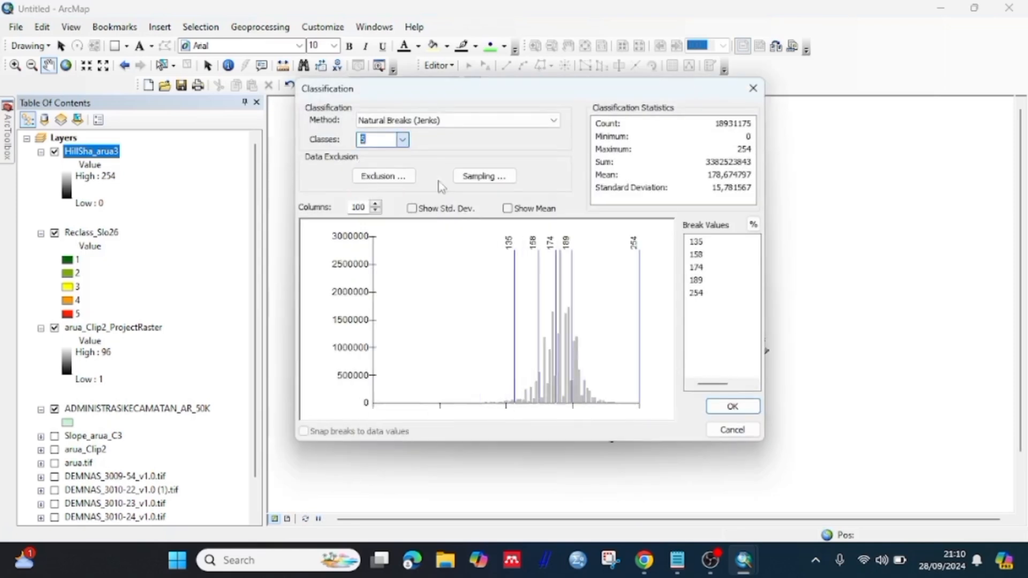
# Set the first four hillshade break values to 10, 25, 50 and 100, keeping 254 as the last
pyautogui.click(690, 242)
pyautogui.write('10')
pyautogui.press('Return')
pyautogui.write('25')
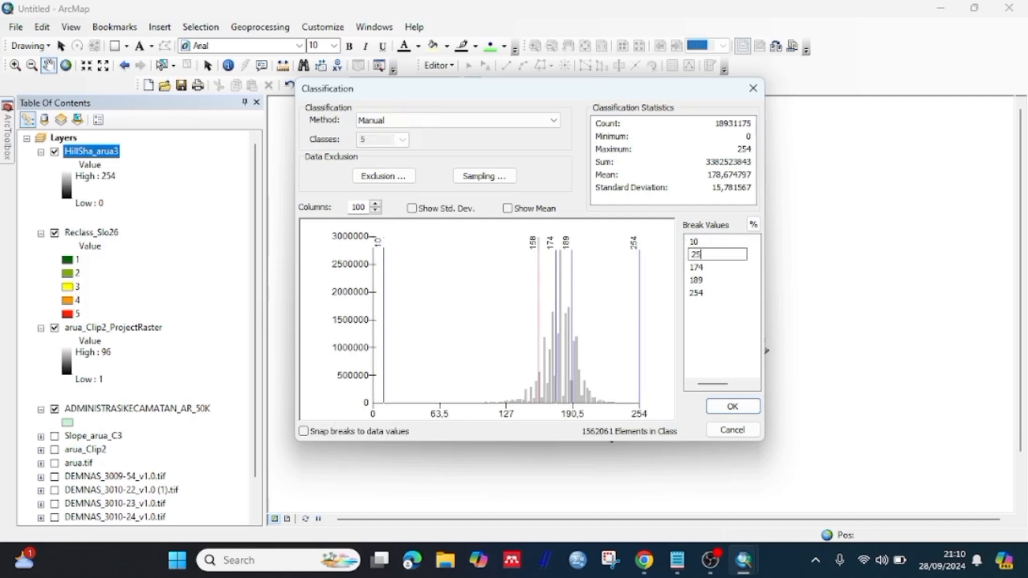
pyautogui.press('Return')
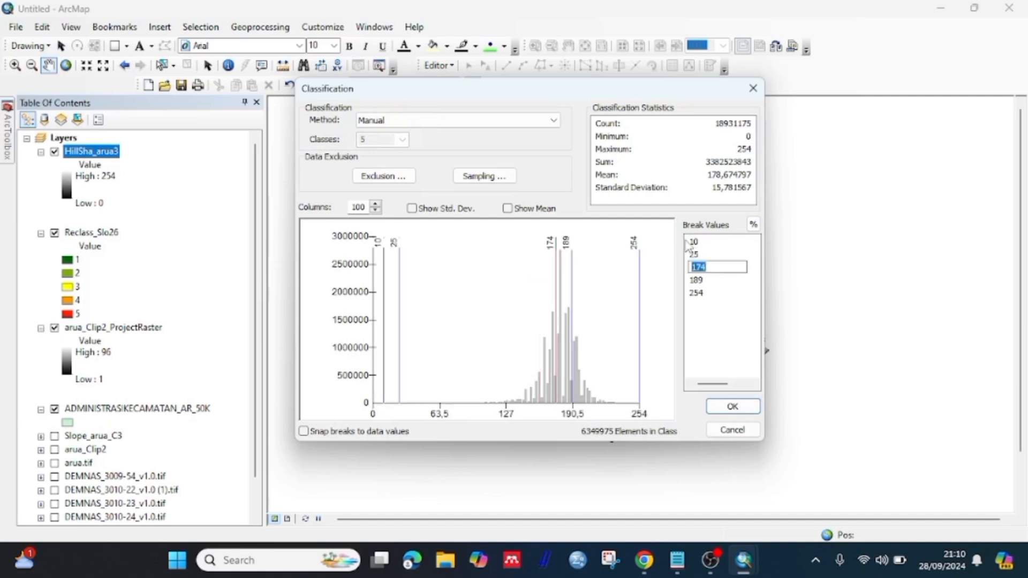
pyautogui.write('50')
pyautogui.press('Return')
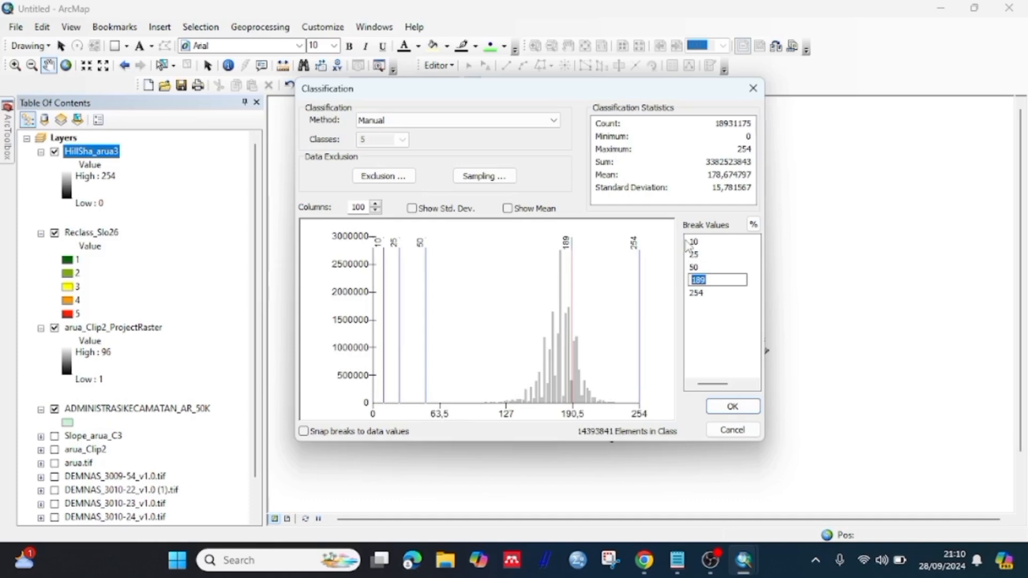
pyautogui.write('100')
pyautogui.press('Return')
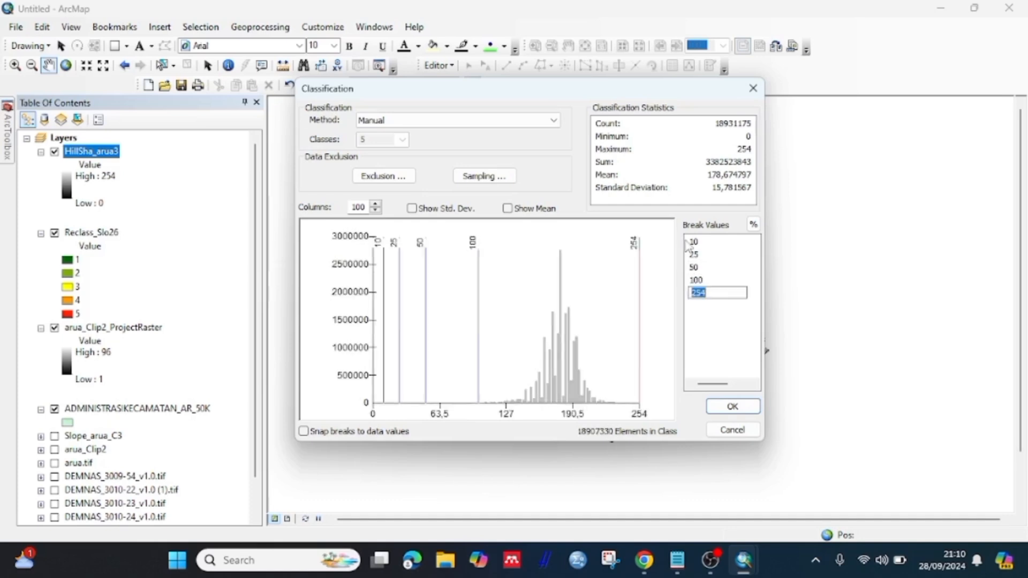
# Accept the hillshade class breaks, reverse the new values and run the reclassification
pyautogui.click(732, 407)
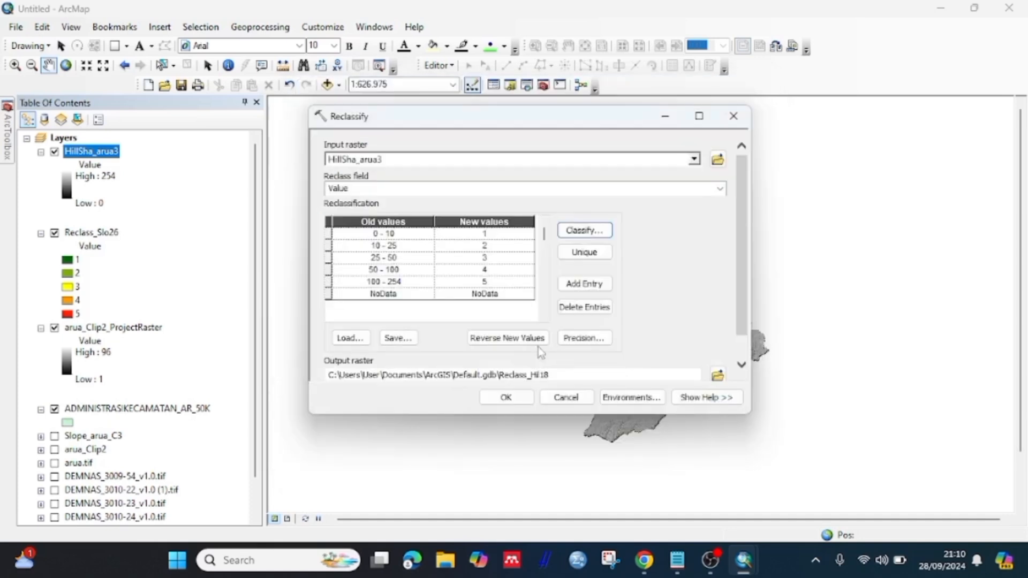
pyautogui.click(511, 341)
pyautogui.click(503, 396)
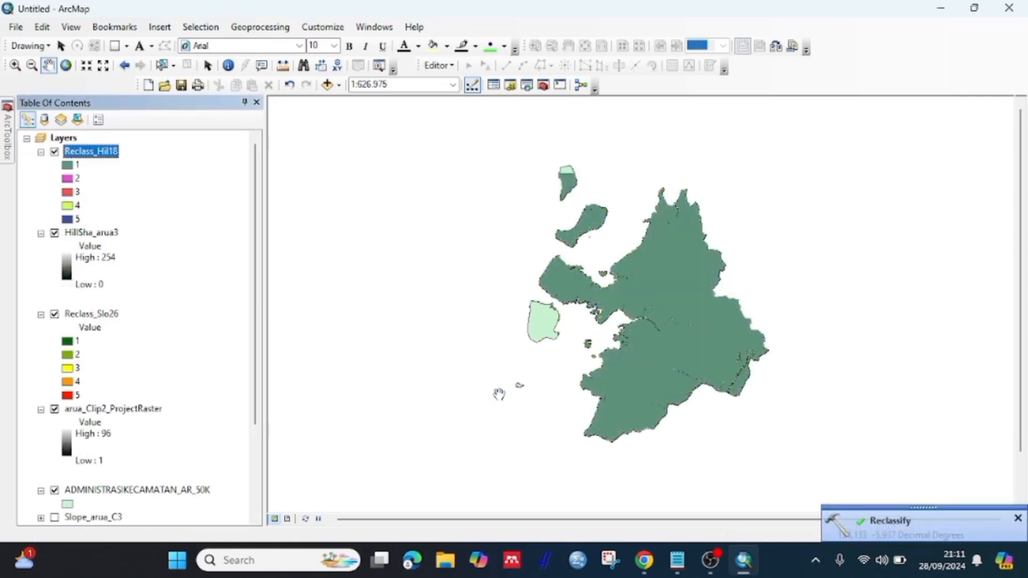
# Apply the green-yellow-red color scheme to the symbology of the Reclass_Hil18 layer
pyautogui.rightClick(108, 152)
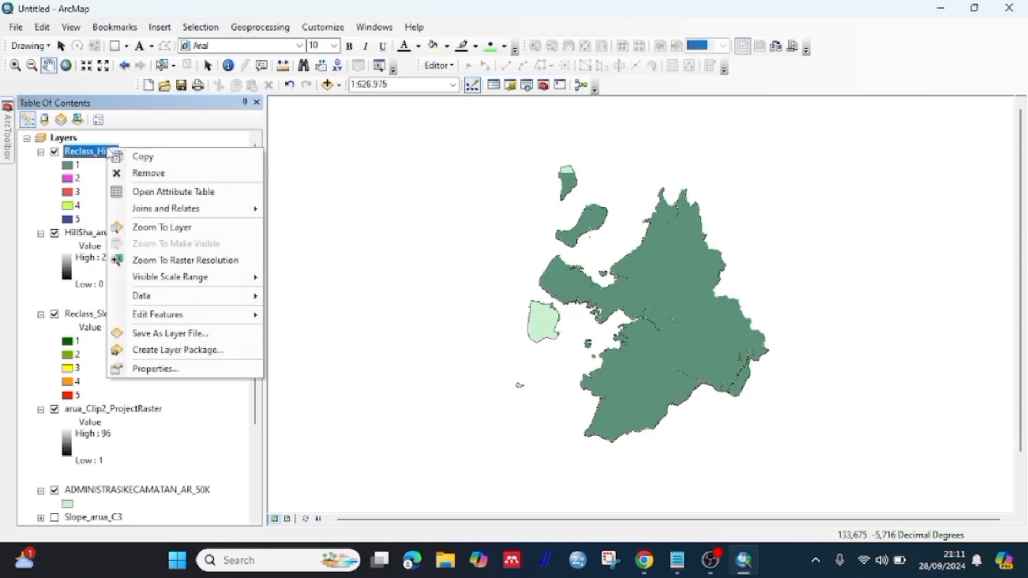
pyautogui.click(142, 366)
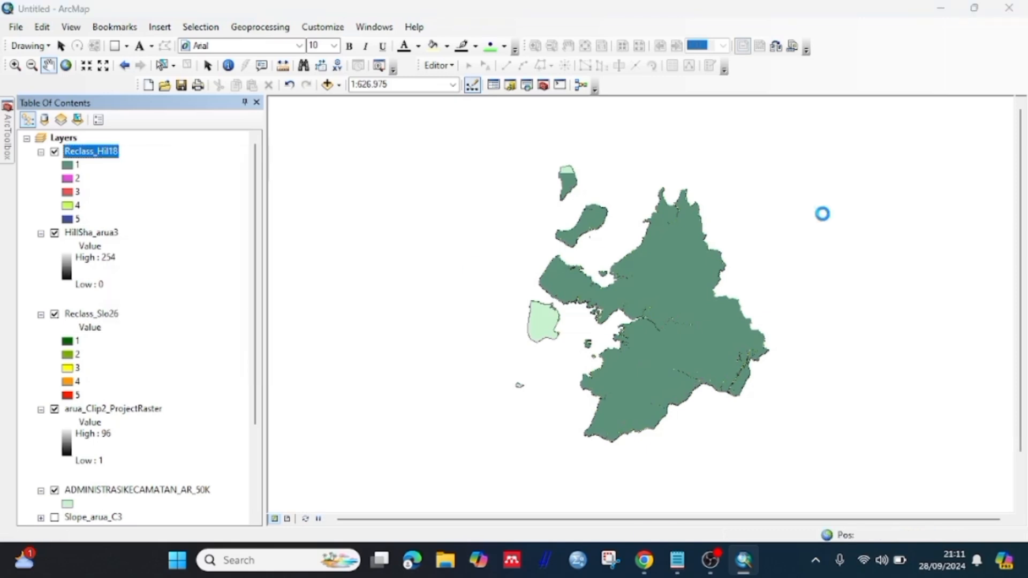
pyautogui.click(685, 189)
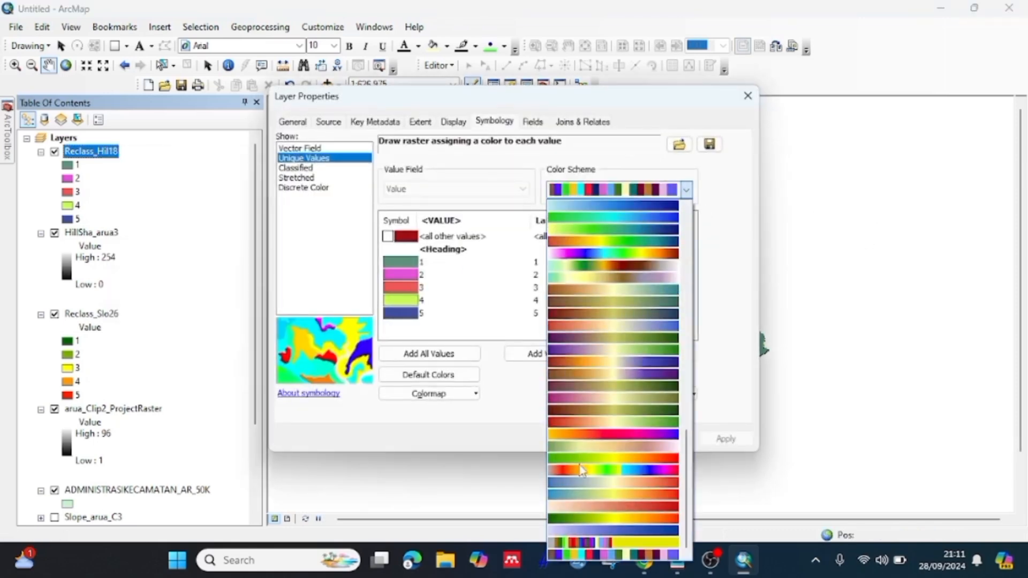
pyautogui.click(584, 518)
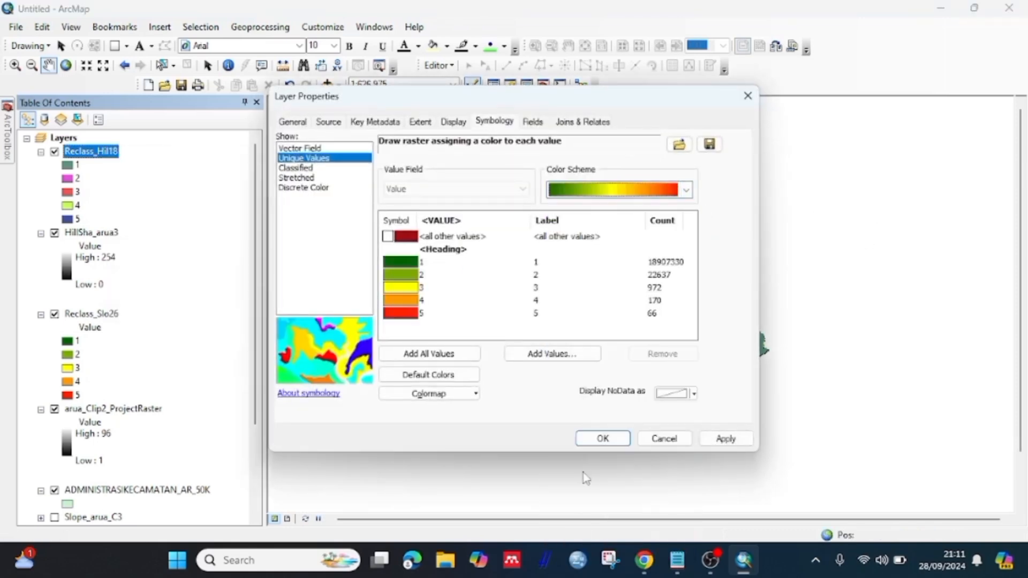
pyautogui.click(603, 438)
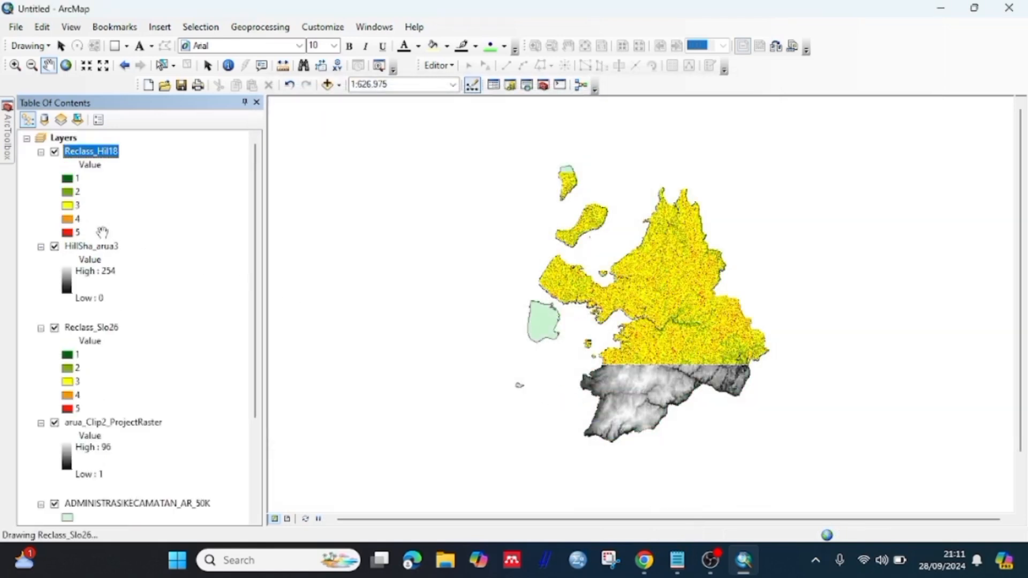
# Hide and collapse the HillSha_arua3 layer, and move it below arua_Clip2_ProjectRaster in the layer order
pyautogui.click(55, 246)
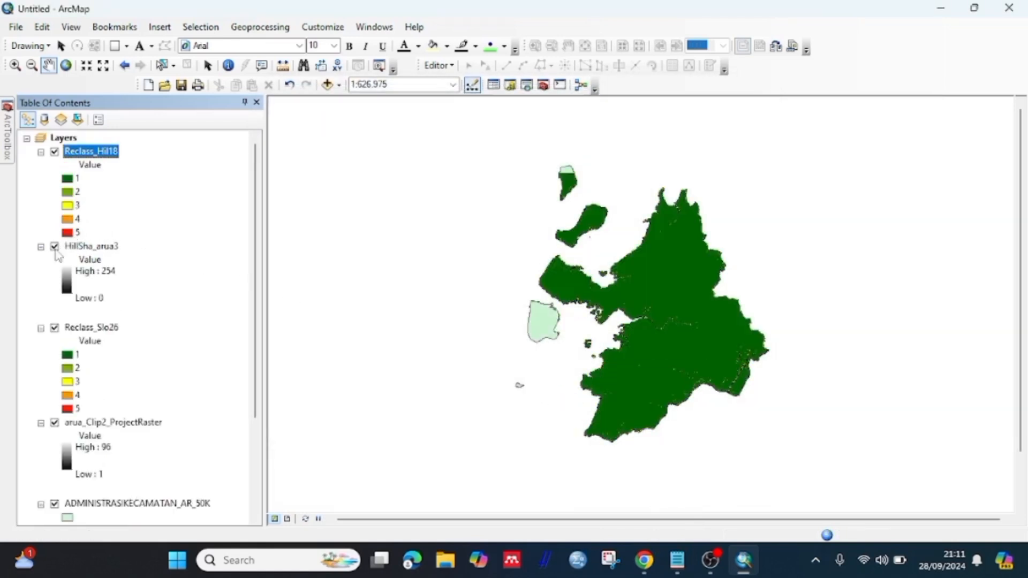
pyautogui.click(40, 247)
pyautogui.click(91, 246)
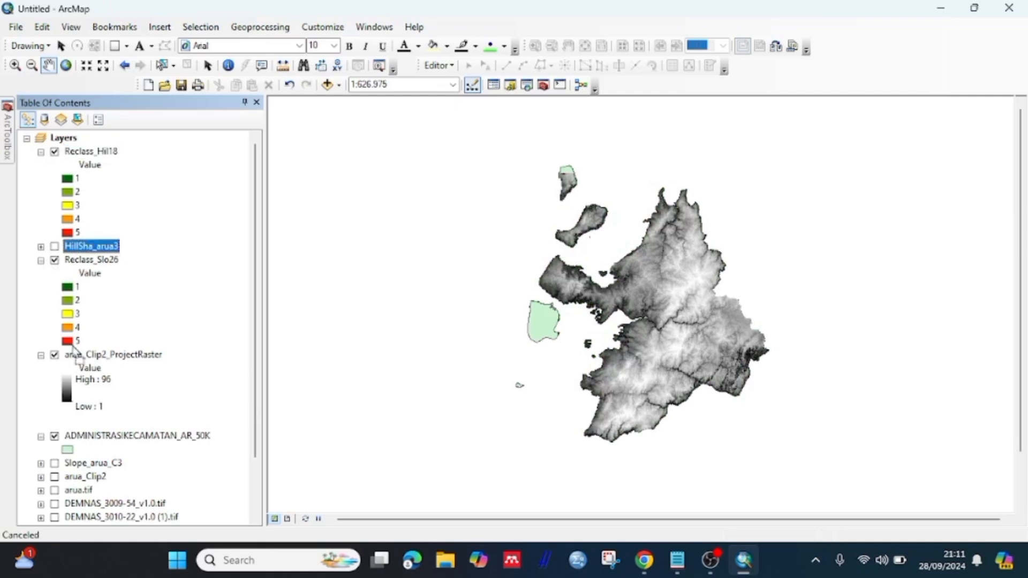
pyautogui.moveTo(80, 428); pyautogui.dragTo(81, 429)
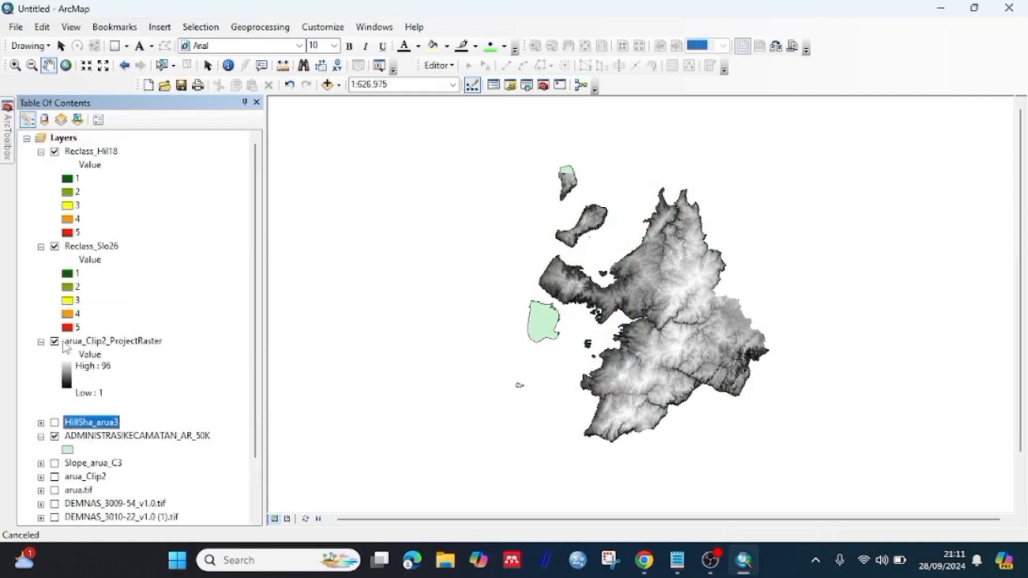
# Collapse arua_Clip2_ProjectRaster and move it below ADMINISTRASIKECAMATAN_AR_50K, leaving only that administrative layer switched on
pyautogui.click(54, 341)
pyautogui.click(40, 341)
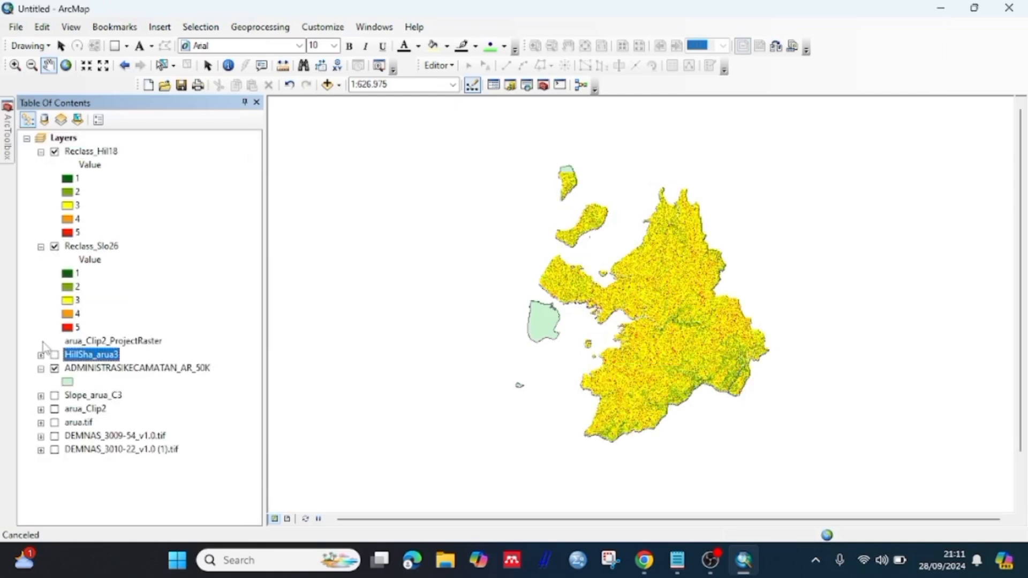
pyautogui.doubleClick(86, 342)
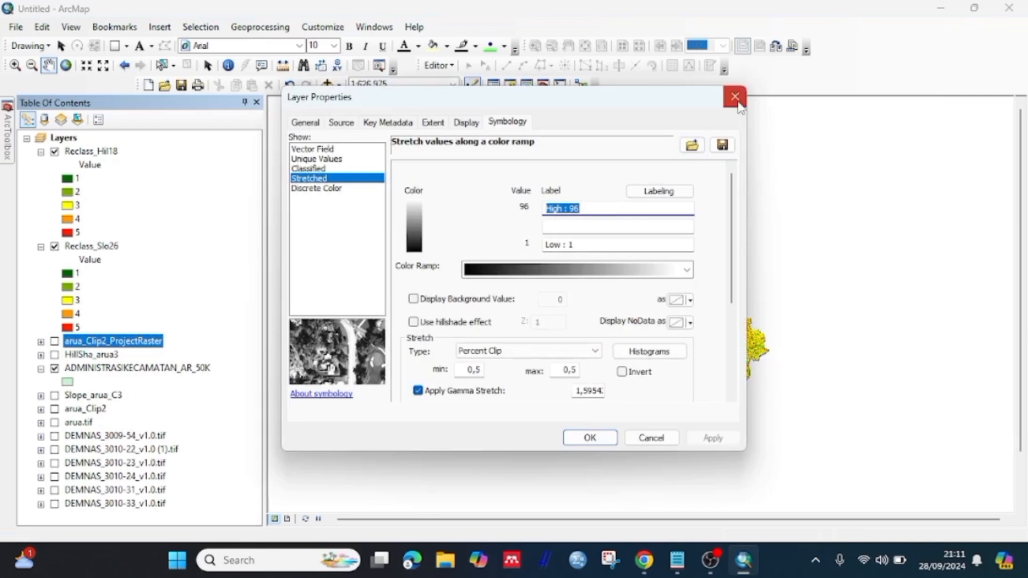
pyautogui.click(735, 98)
pyautogui.moveTo(143, 342); pyautogui.dragTo(115, 374)
# Add the coastline shapefile GARISRPANTAI_LN_50K.shp from the KAB. KEPULAUAN ARU folder under D:\ARUP to the map
pyautogui.rightClick(63, 137)
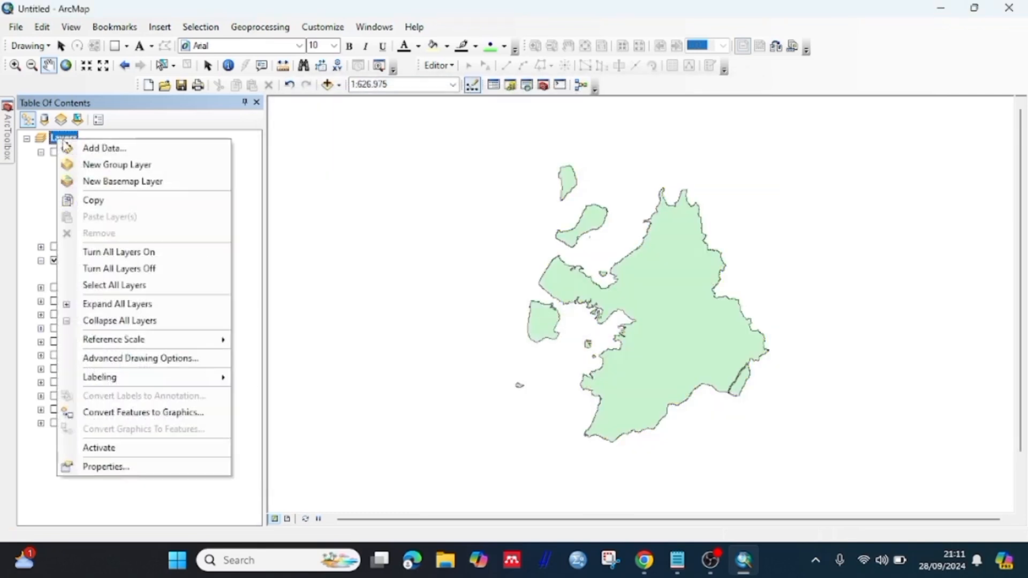
pyautogui.click(113, 146)
pyautogui.click(493, 178)
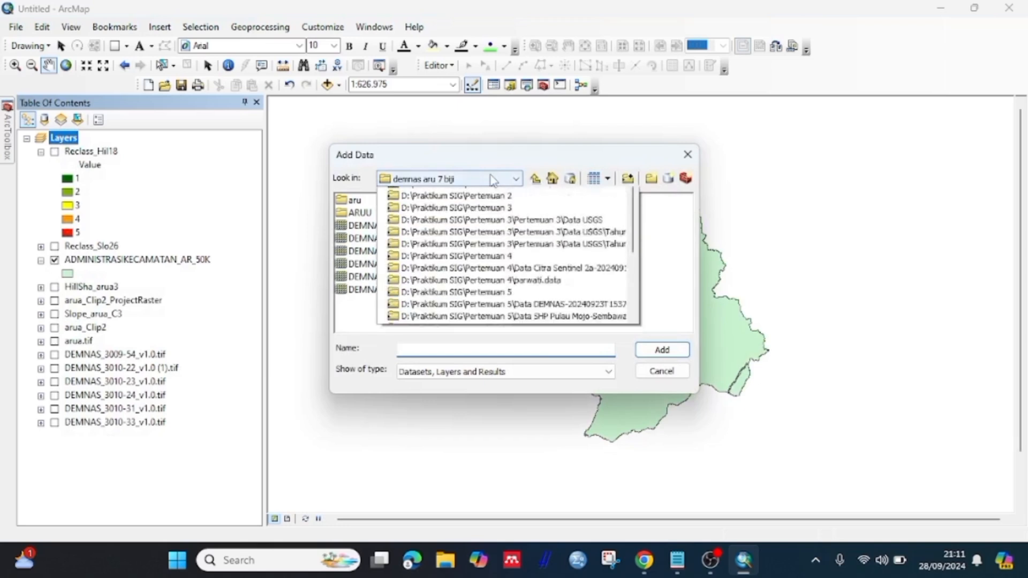
pyautogui.scroll(3, 495, 210)
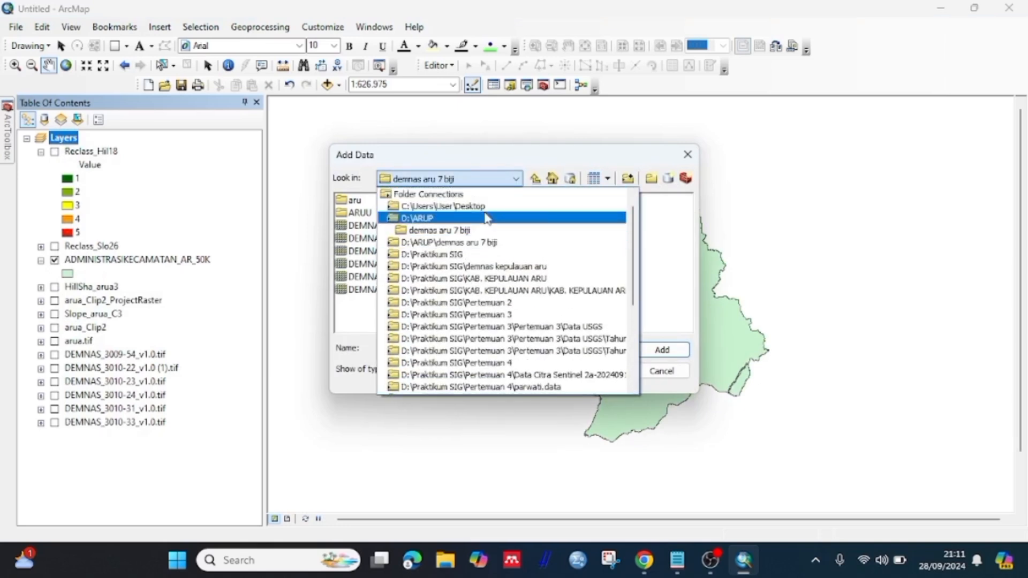
pyautogui.click(495, 216)
pyautogui.doubleClick(406, 238)
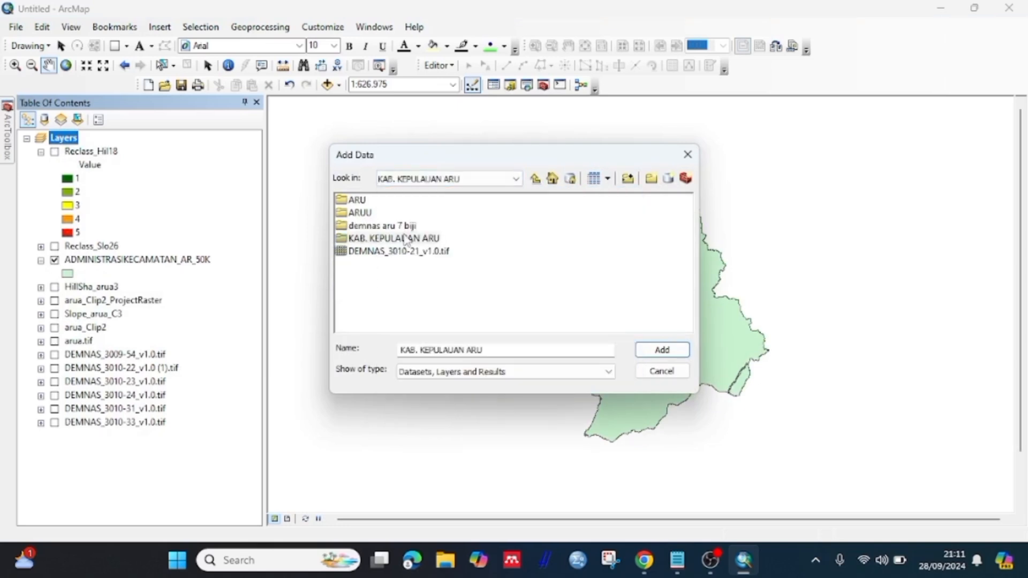
pyautogui.doubleClick(390, 201)
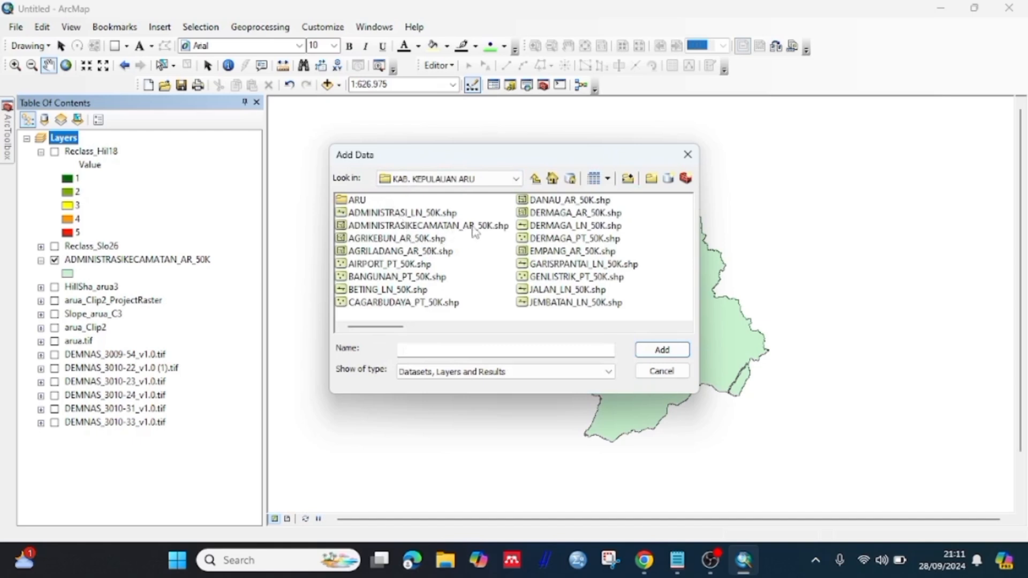
pyautogui.click(585, 267)
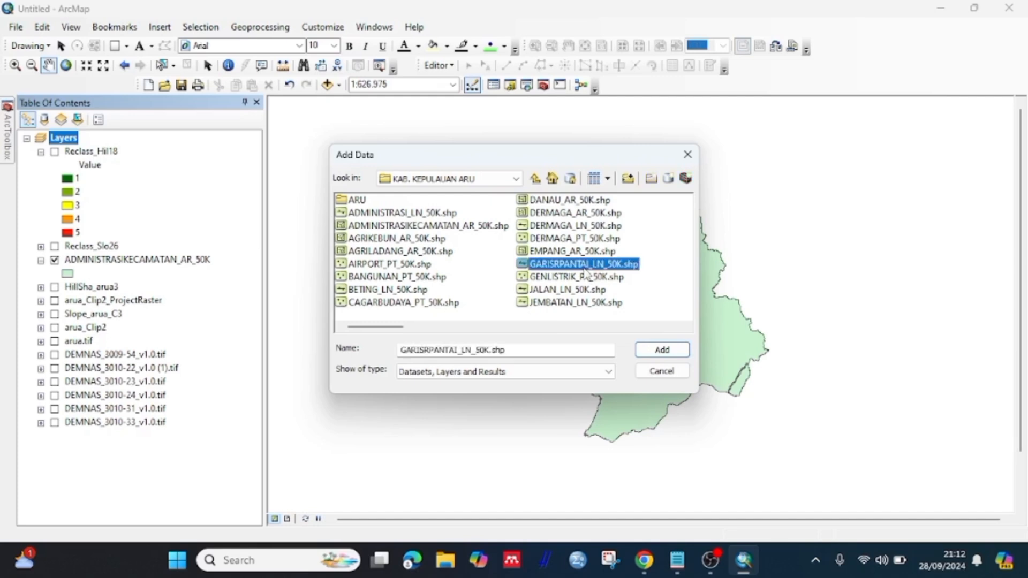
pyautogui.click(662, 350)
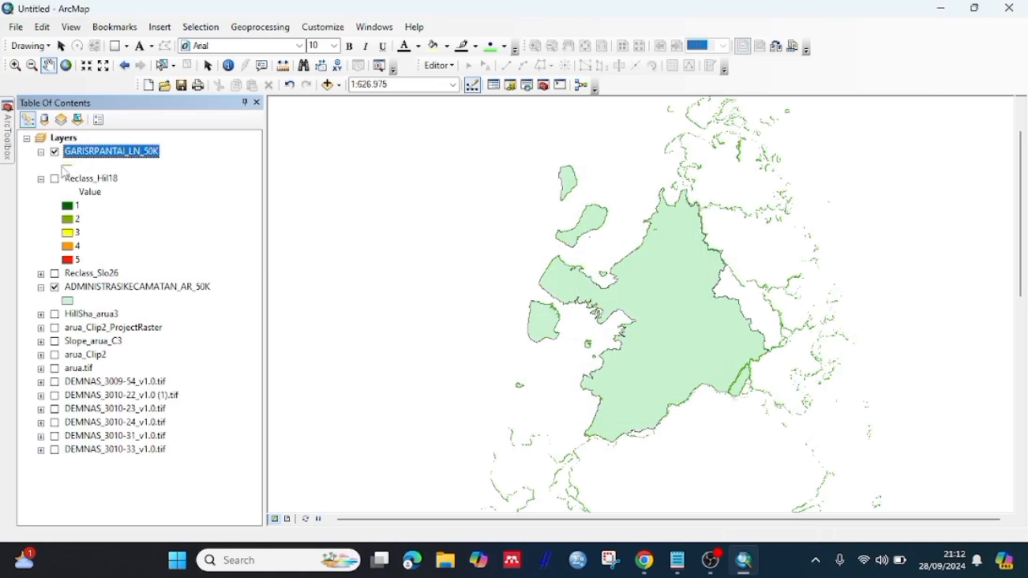
pyautogui.click(71, 26)
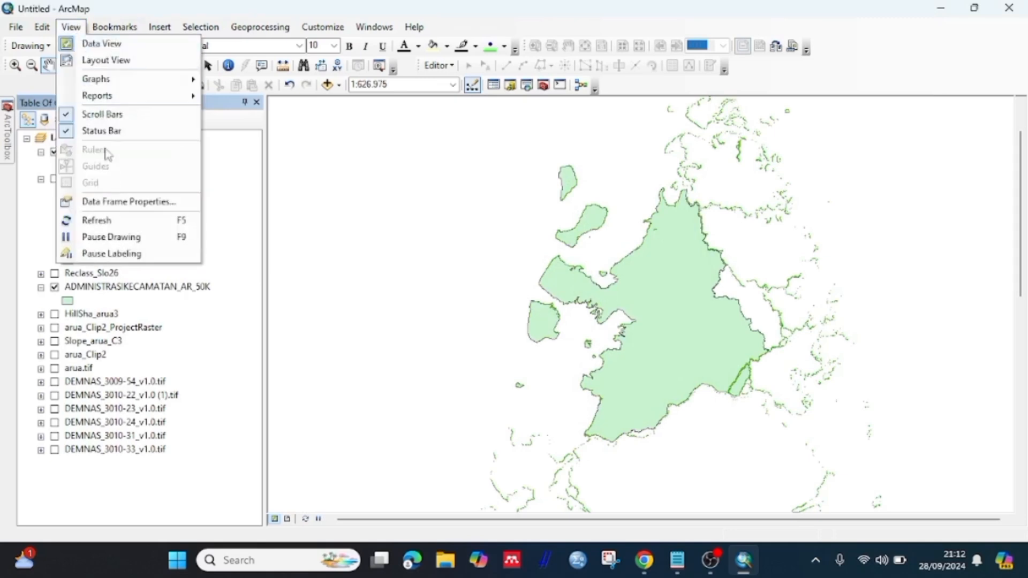
pyautogui.click(124, 221)
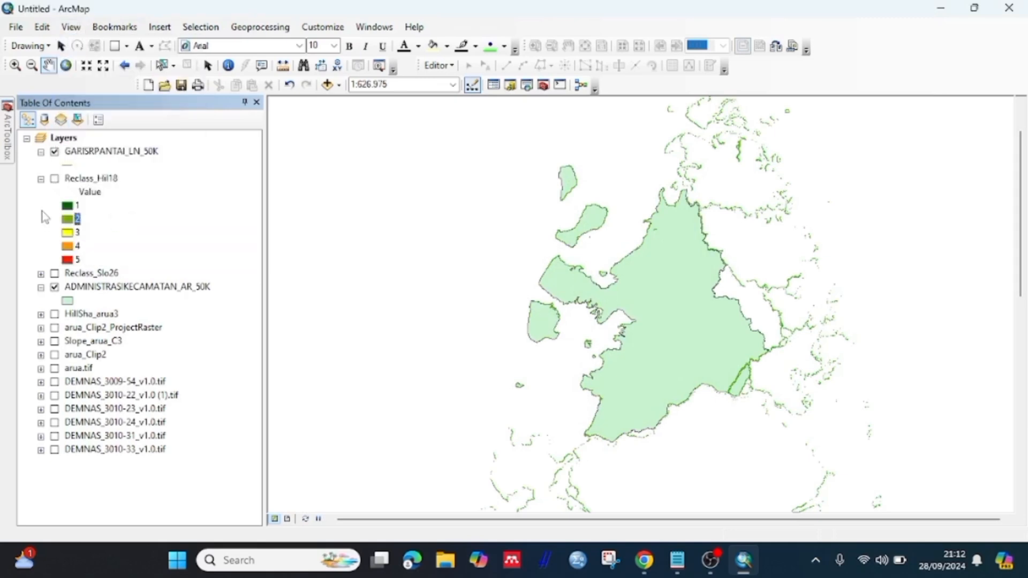
pyautogui.press('Up')
# Open the Multiple Ring Buffer tool from the Analysis proximity tools and set GARISRPANTAI_LN_50K as its input features
pyautogui.click(9, 161)
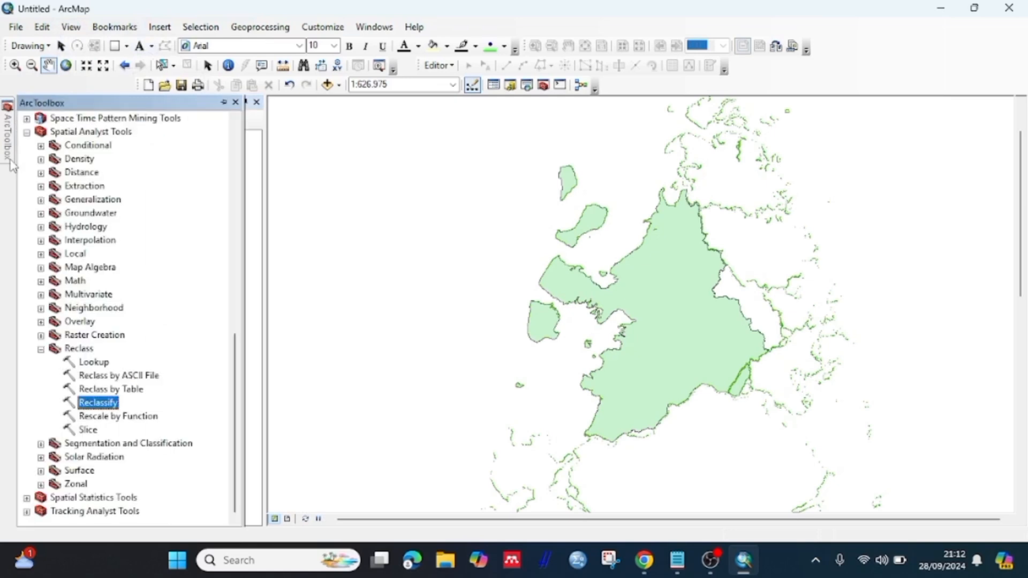
pyautogui.scroll(12, 166, 165)
pyautogui.click(26, 132)
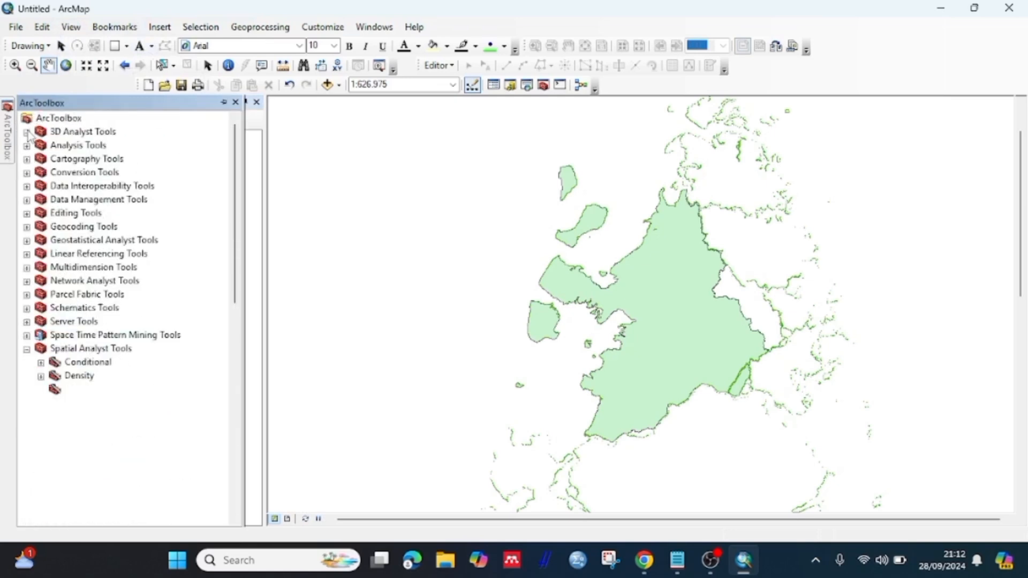
pyautogui.click(26, 146)
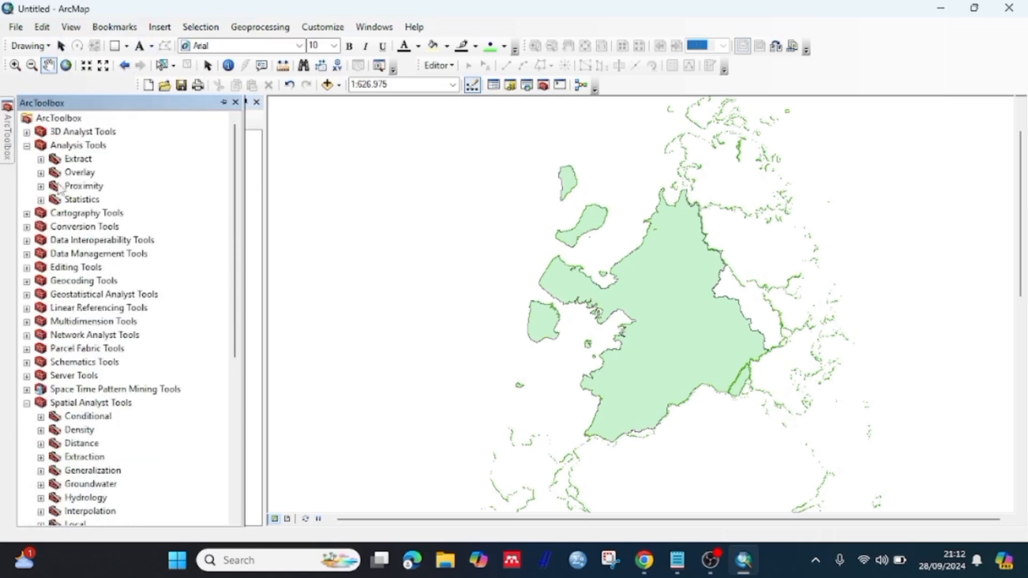
pyautogui.click(41, 187)
pyautogui.doubleClick(107, 240)
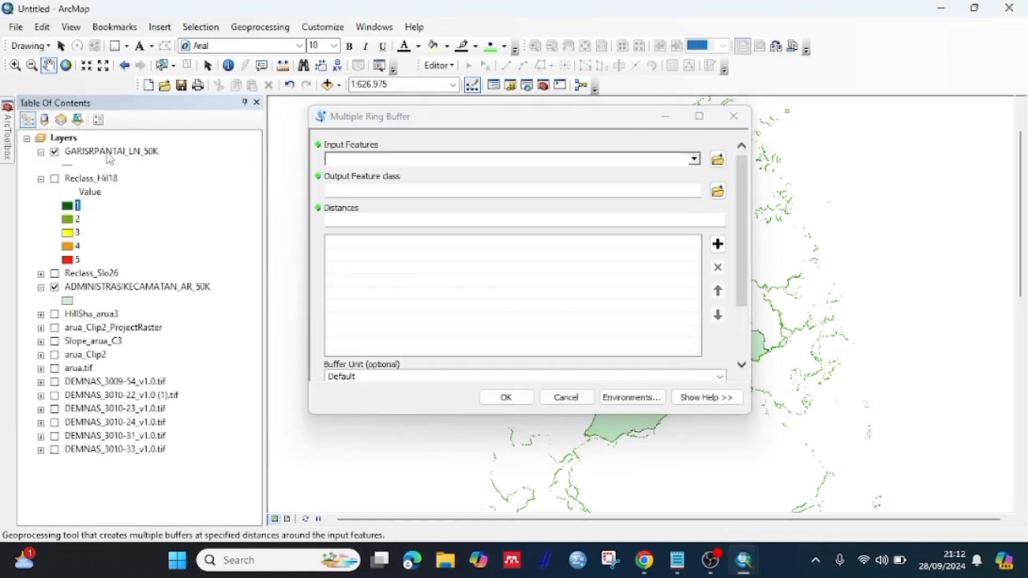
pyautogui.moveTo(107, 151); pyautogui.dragTo(337, 154)
# Add the buffer distances 500, 1000, 1500, 3000 and 15000 for the coastline
pyautogui.click(493, 220)
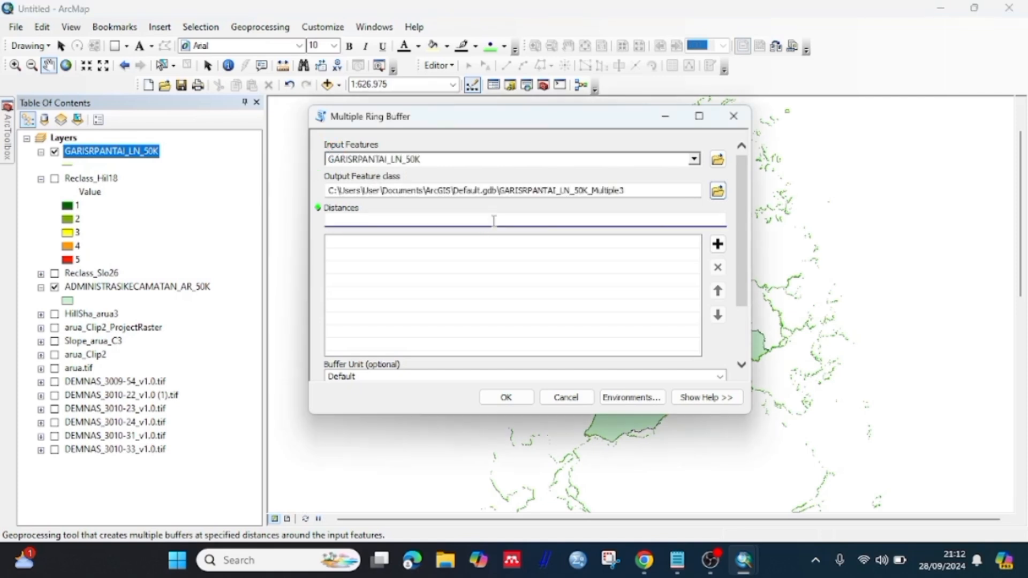
pyautogui.write('500')
pyautogui.press('Return')
pyautogui.write('1000')
pyautogui.click(719, 247)
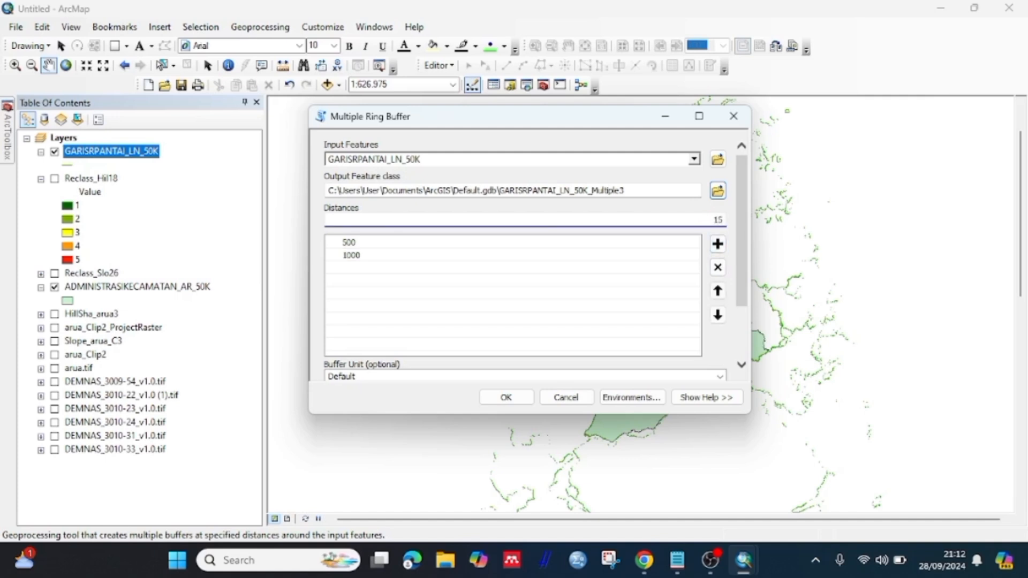
pyautogui.click(717, 243)
pyautogui.click(717, 244)
pyautogui.click(718, 244)
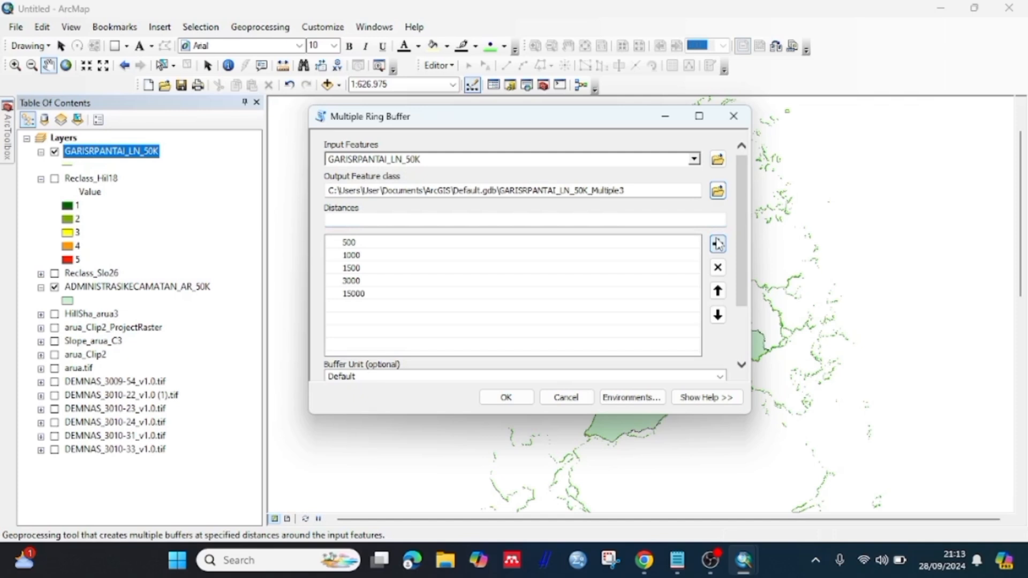
# Set the coastline buffer unit to Meters, name the output GARISRPANTAI_LN_50K_Multiple3c2 and run the multiple ring buffer
pyautogui.click(721, 376)
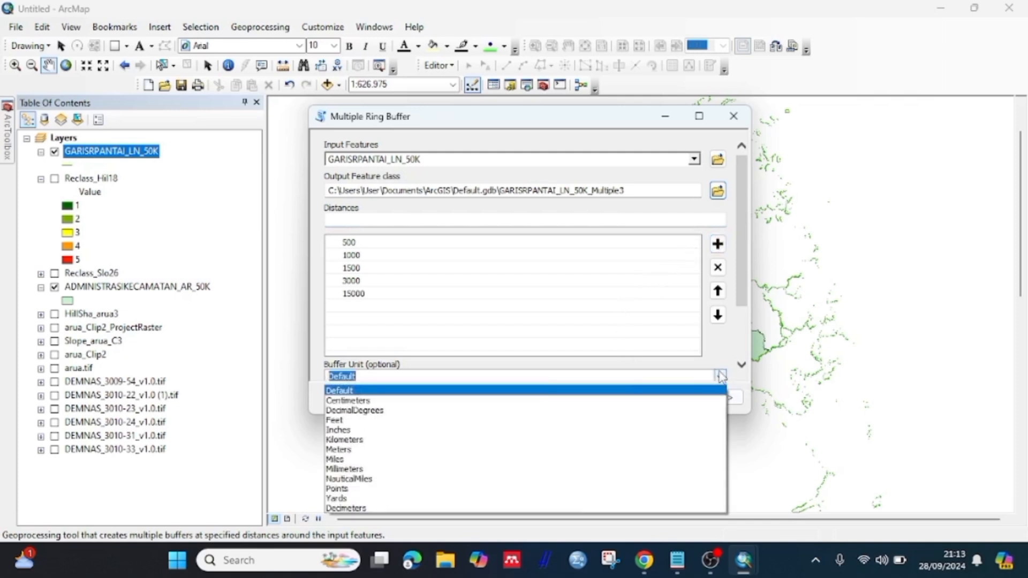
pyautogui.click(346, 450)
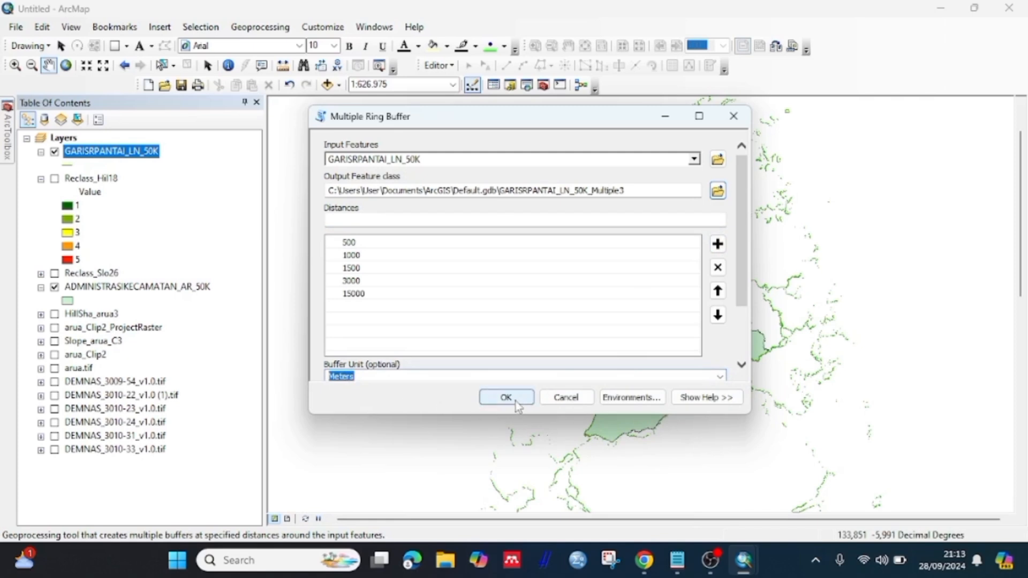
pyautogui.click(675, 188)
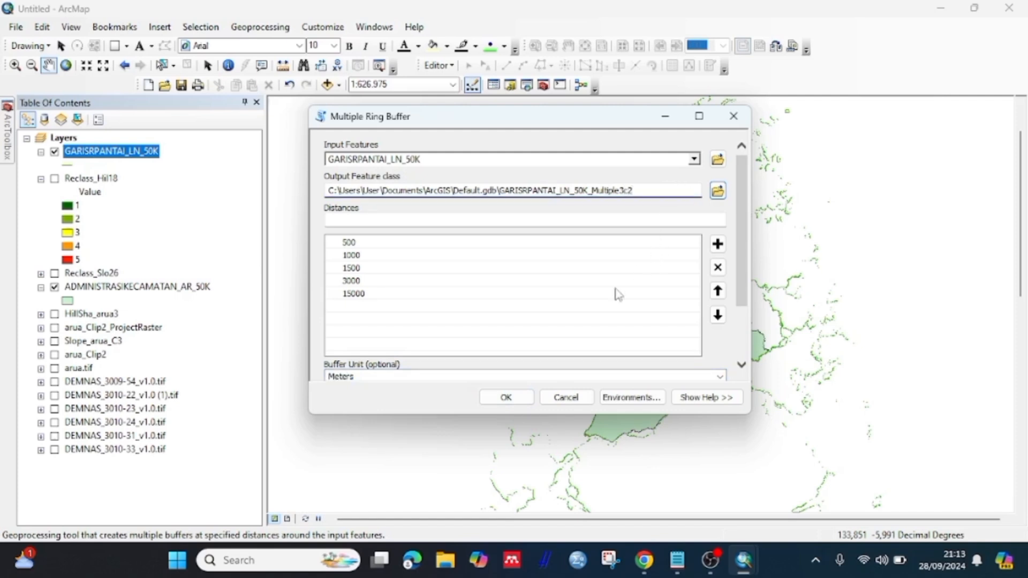
pyautogui.click(509, 396)
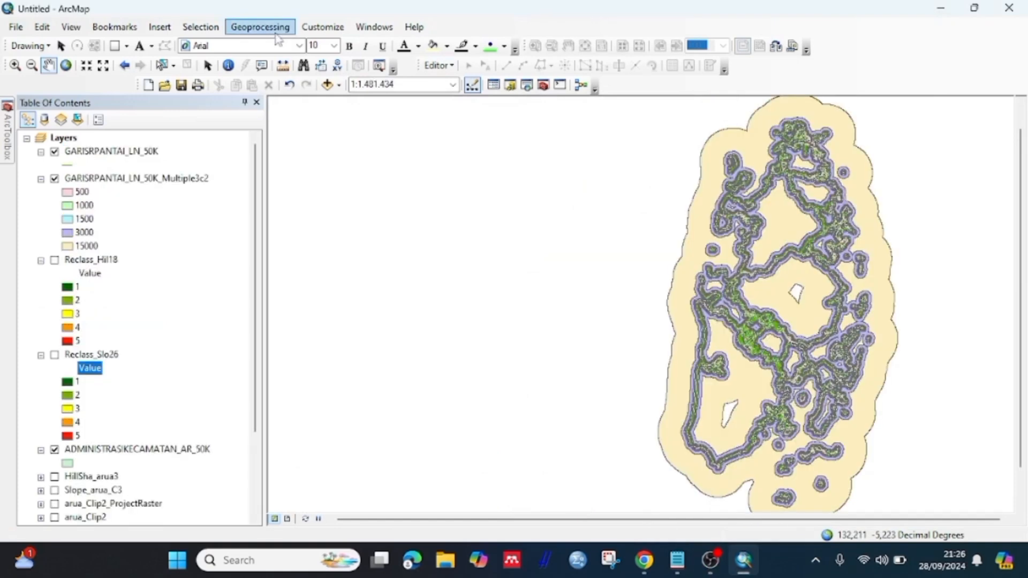
# Clip the GARISRPANTAI_LN_50K_Multiple3c2 buffer layer to the ADMINISTRASIKECAMATAN_AR_50K boundary, keeping the default output path
pyautogui.click(261, 26)
pyautogui.click(280, 59)
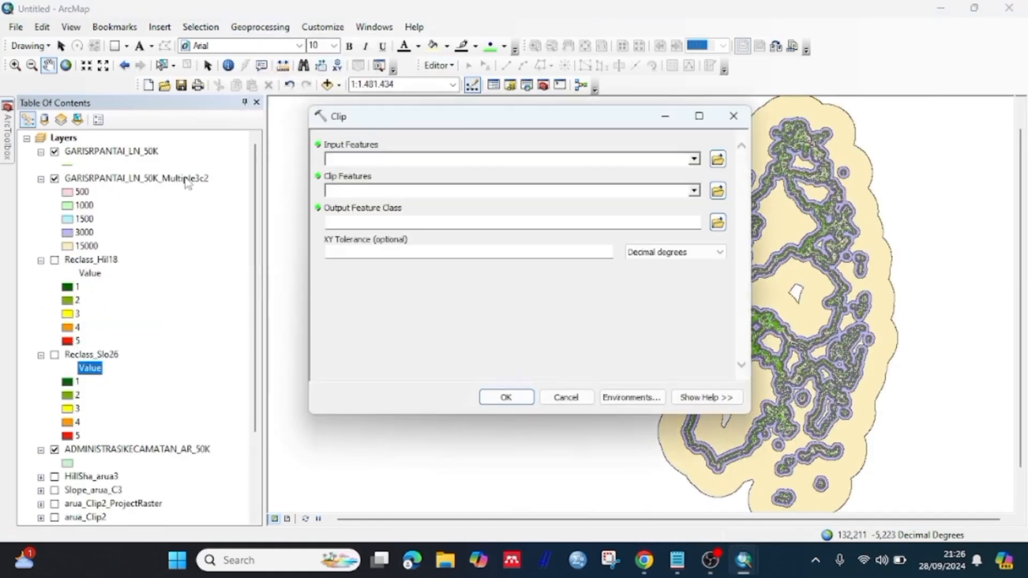
pyautogui.moveTo(187, 183); pyautogui.dragTo(374, 136)
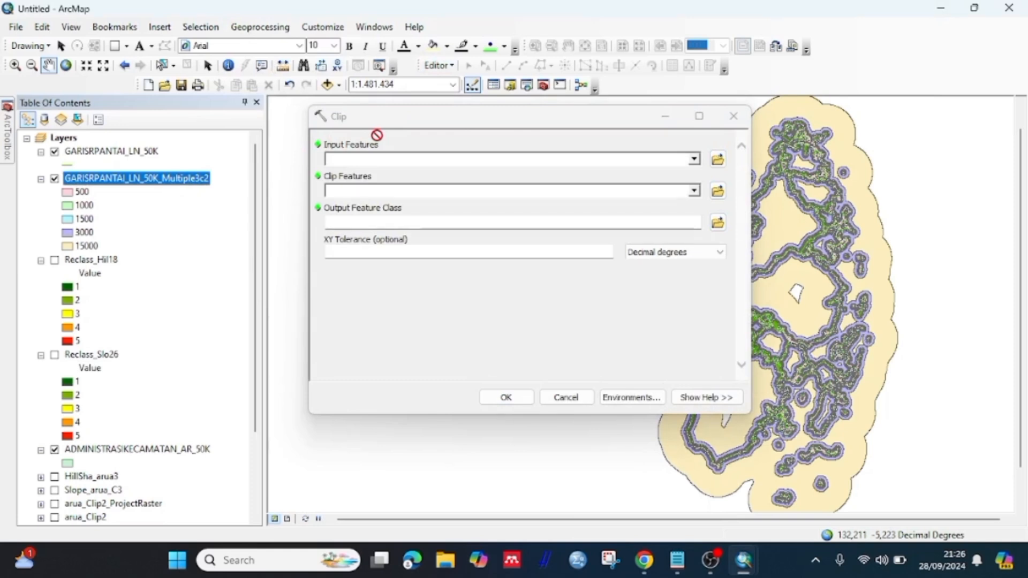
pyautogui.moveTo(377, 135); pyautogui.dragTo(436, 161)
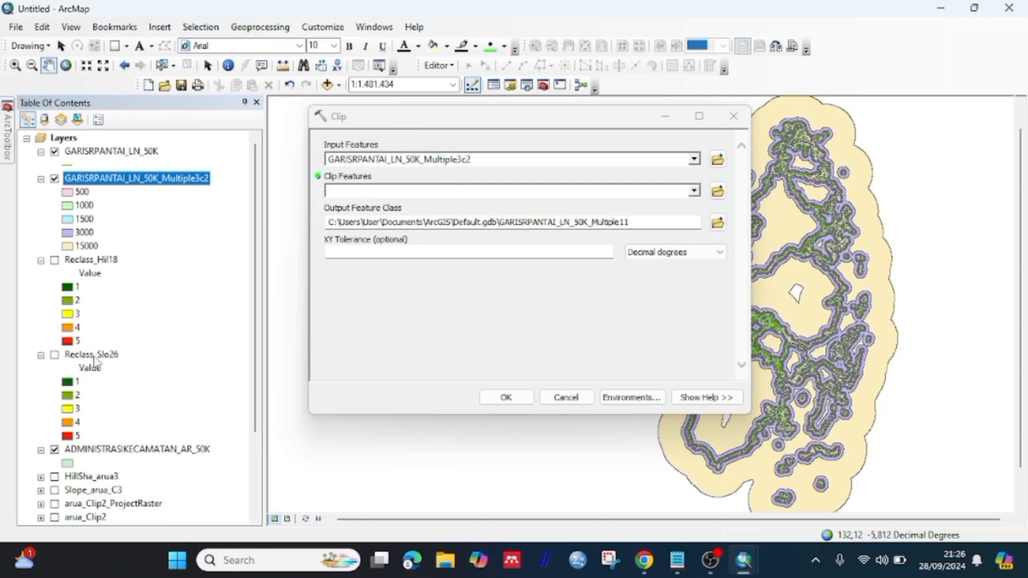
pyautogui.moveTo(116, 449); pyautogui.dragTo(465, 190)
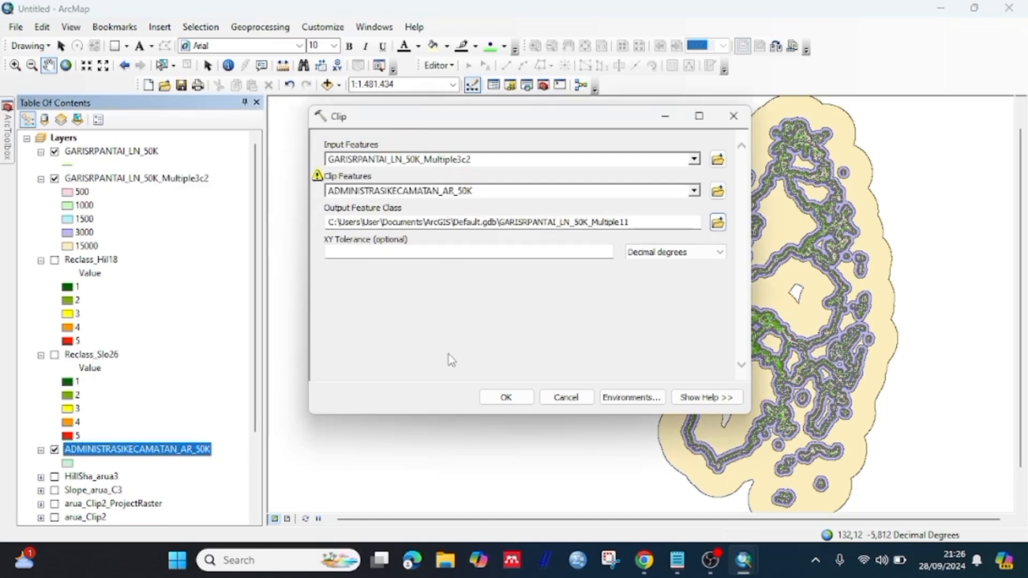
pyautogui.click(517, 394)
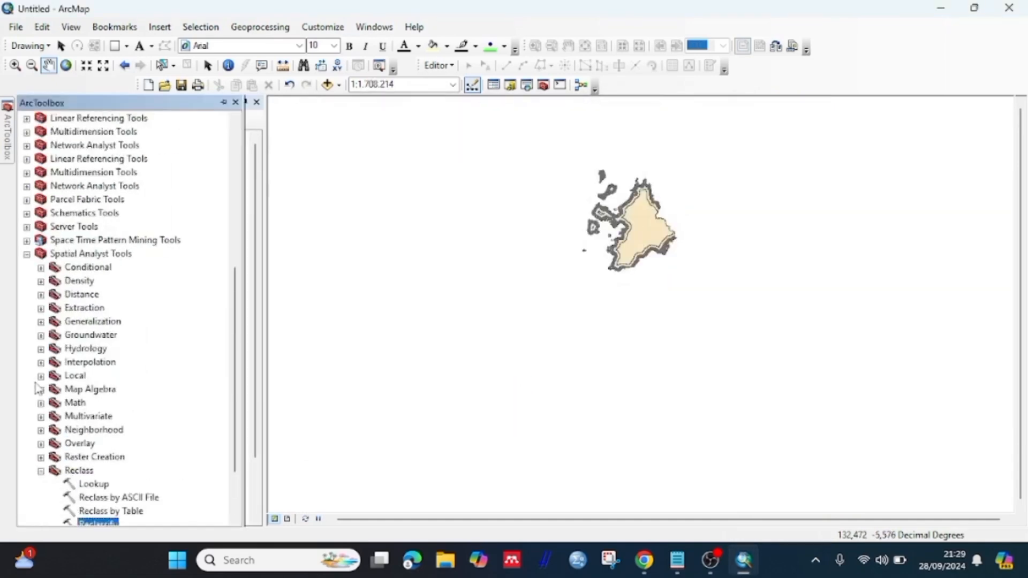
# Open the Polygon to Raster tool from the To Raster conversion tools
pyautogui.scroll(10, 37, 389)
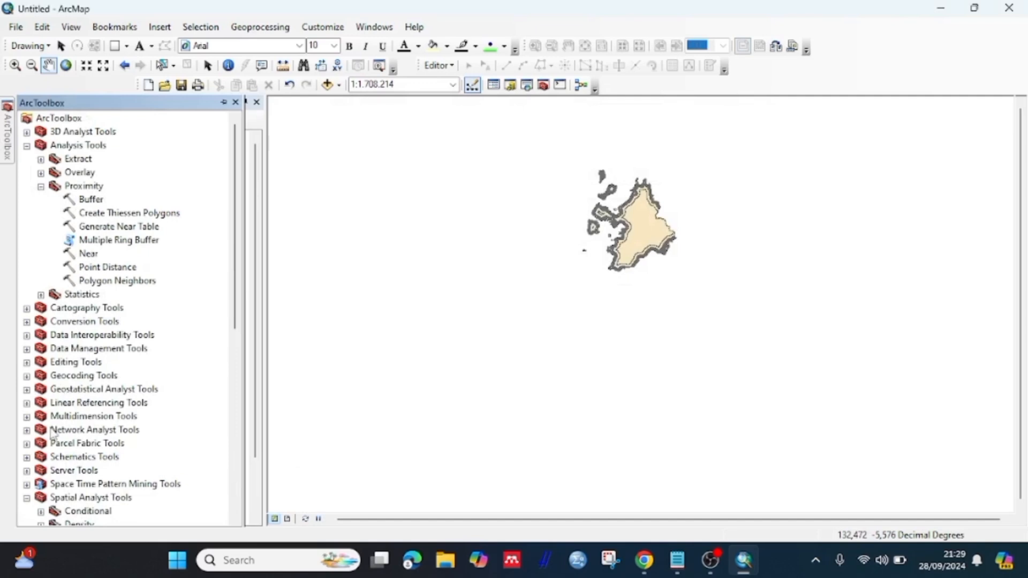
pyautogui.click(27, 321)
pyautogui.scroll(-1, 102, 412)
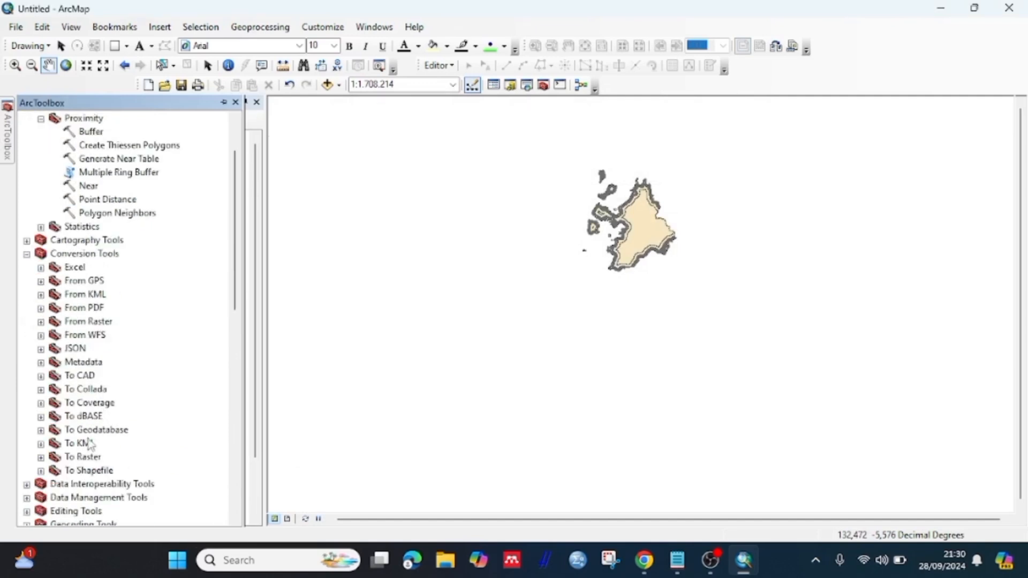
pyautogui.doubleClick(90, 457)
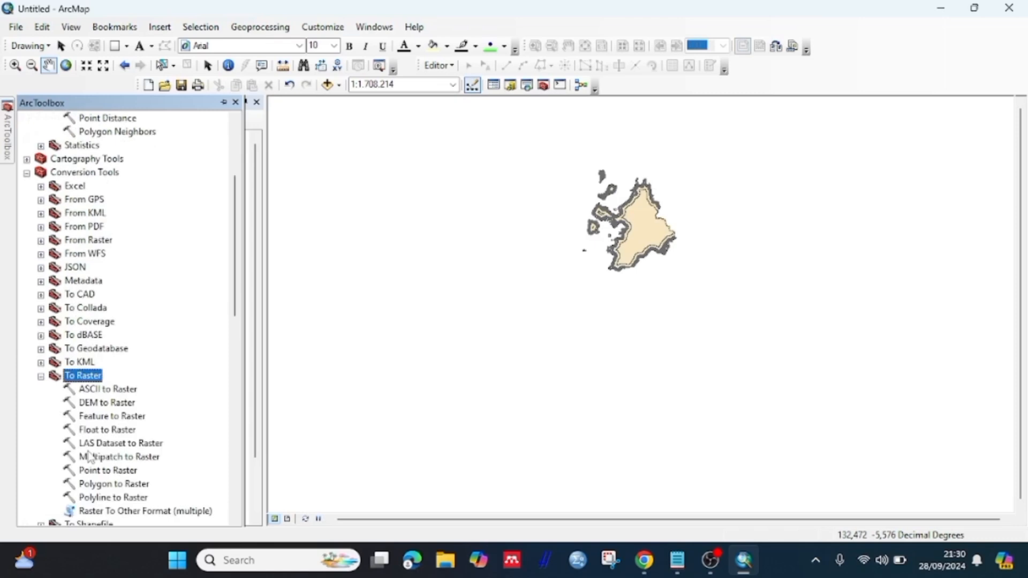
pyautogui.scroll(-4, 90, 456)
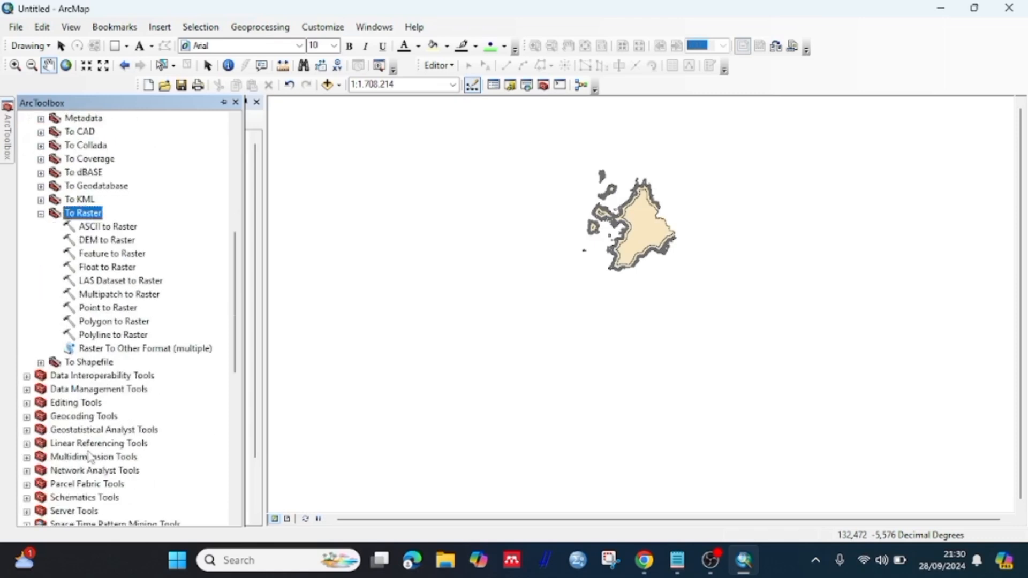
pyautogui.doubleClick(114, 322)
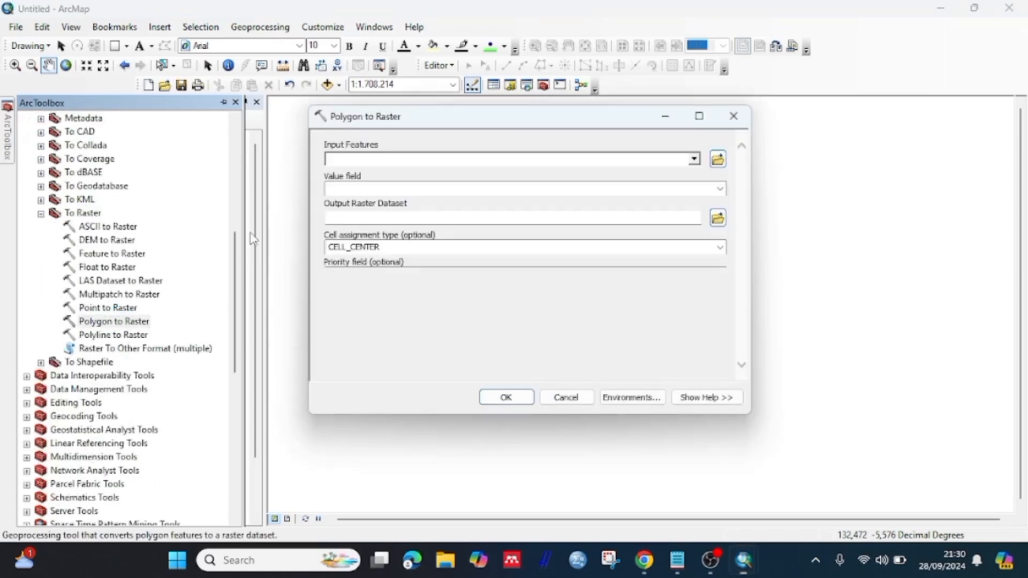
# Set GARISRPANTAI_LN_50K_Multiple12 as the polygons to convert and name the output raster GARISRPANTAI_LN_50K_Multiplec2
pyautogui.click(184, 150)
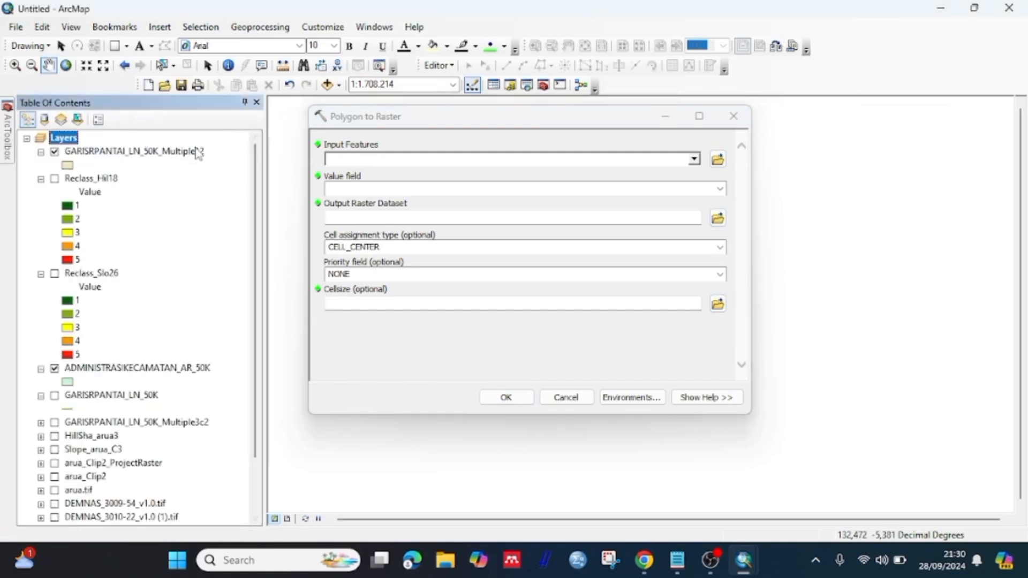
pyautogui.moveTo(199, 151); pyautogui.dragTo(333, 162)
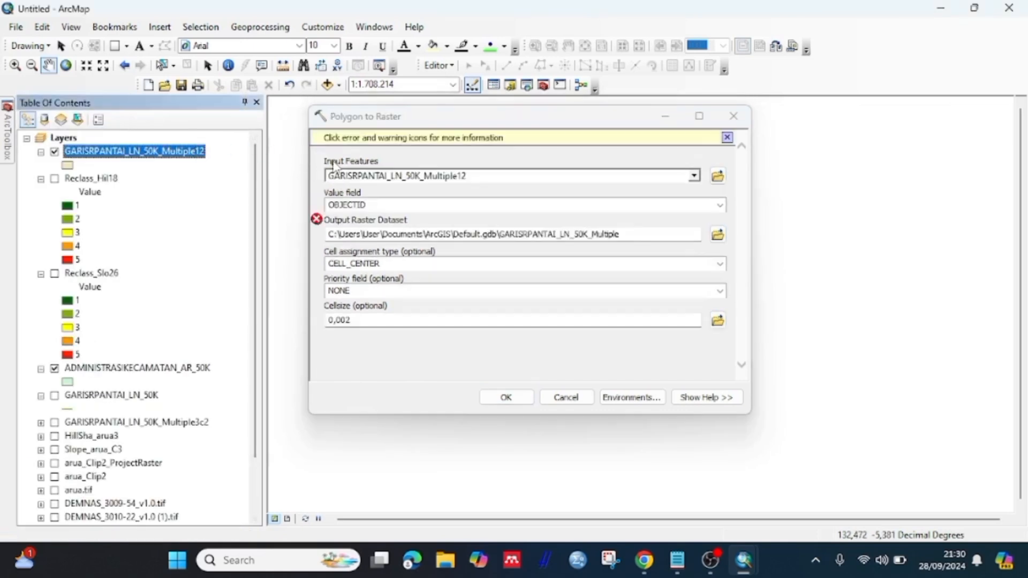
pyautogui.click(621, 234)
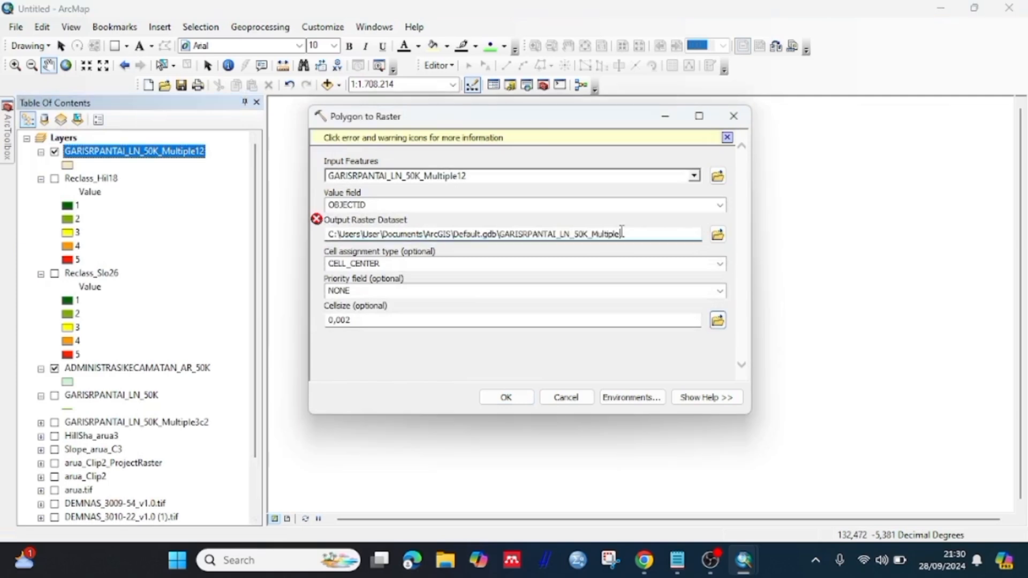
pyautogui.write('c2')
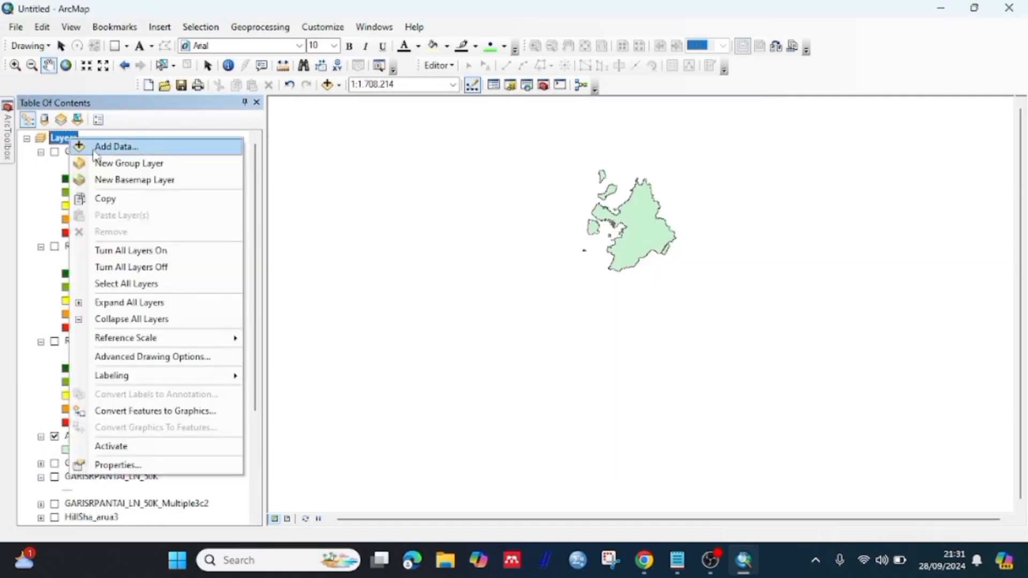
# Add the river shapefile SUNGAI_AR_50K.shp from the KAB. KEPULAUAN ARU folder to the map
pyautogui.click(109, 147)
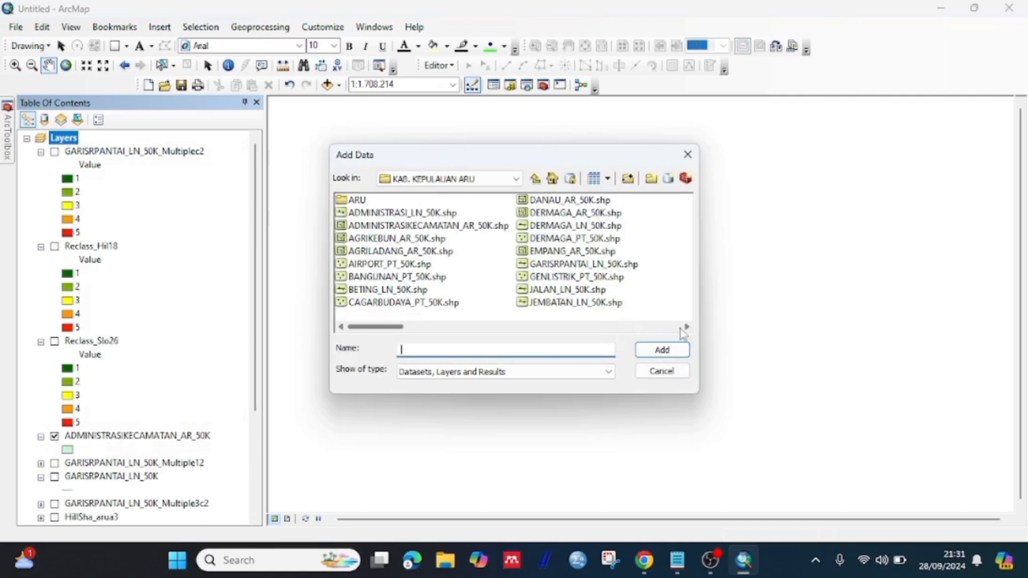
pyautogui.click(685, 327)
pyautogui.click(685, 327)
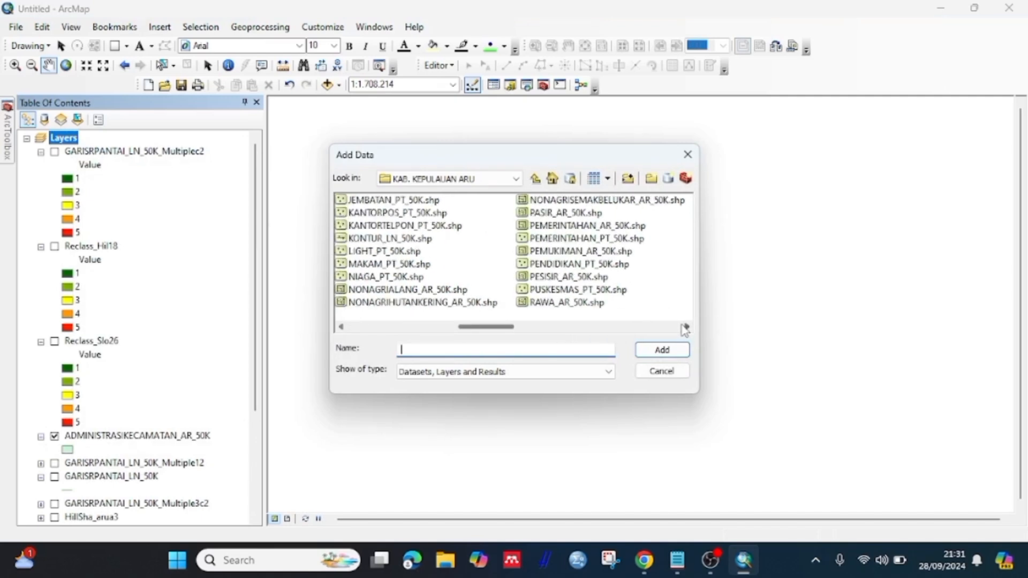
pyautogui.click(684, 327)
pyautogui.click(685, 327)
pyautogui.click(588, 265)
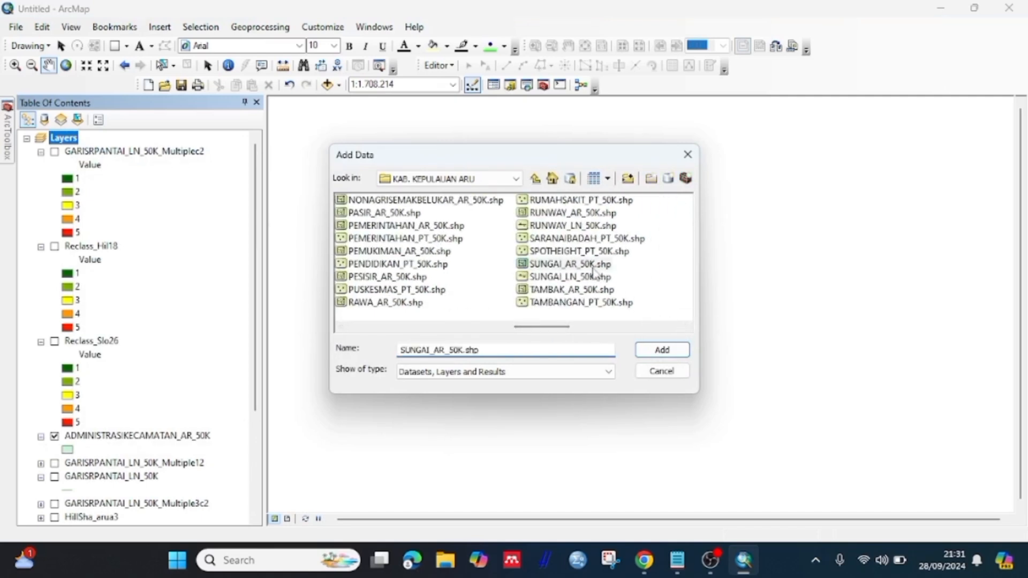
pyautogui.click(661, 349)
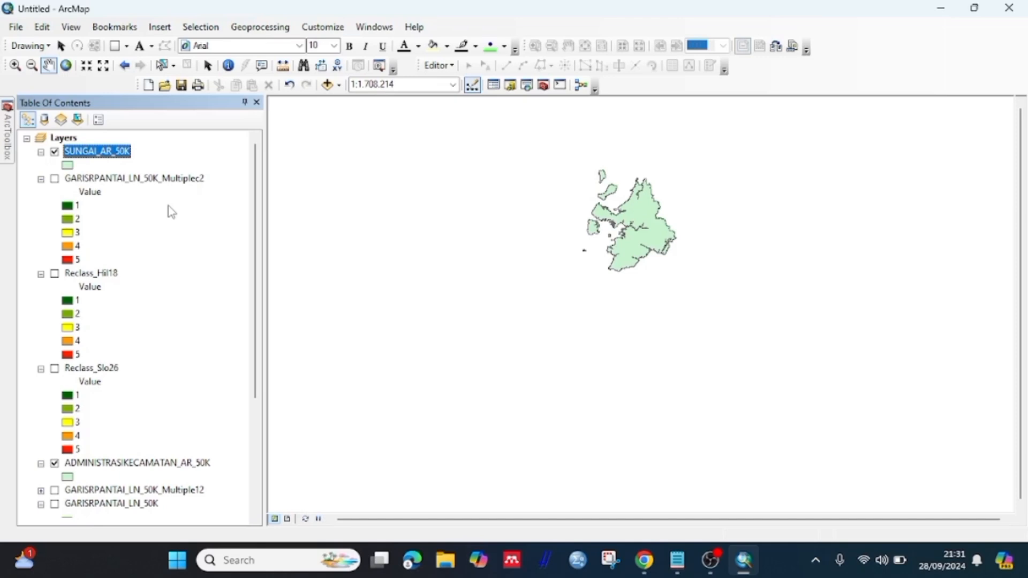
# Open the Multiple Ring Buffer tool from the Analysis proximity tools and set SUNGAI_AR_50K as its input features
pyautogui.click(10, 153)
pyautogui.scroll(8, 114, 255)
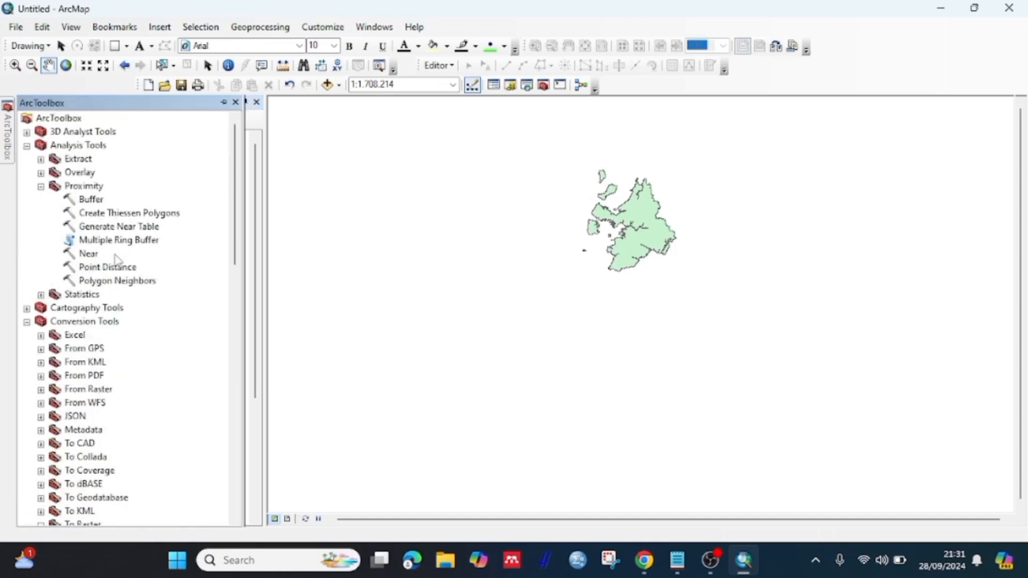
pyautogui.doubleClick(105, 242)
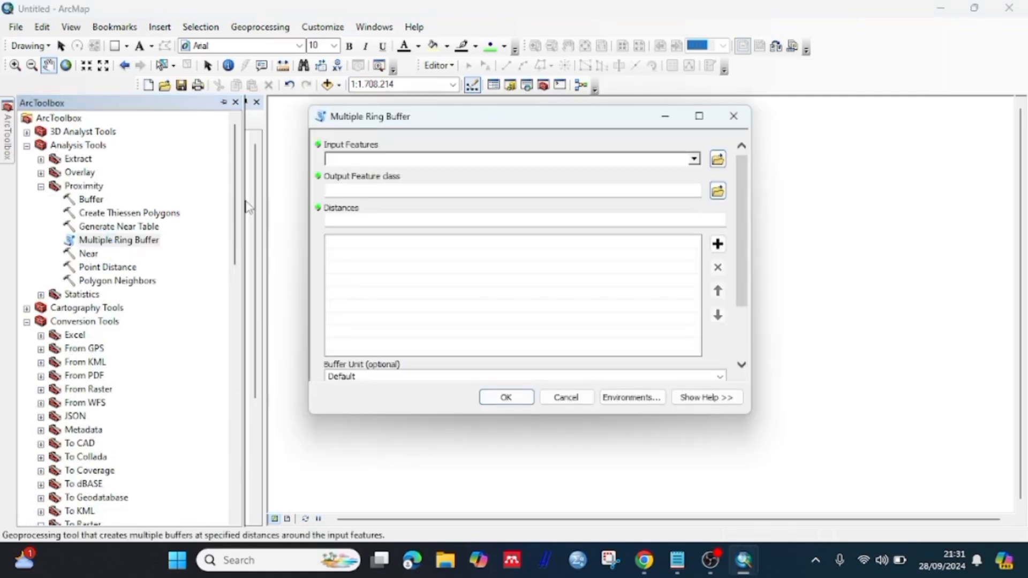
pyautogui.moveTo(111, 152); pyautogui.dragTo(374, 162)
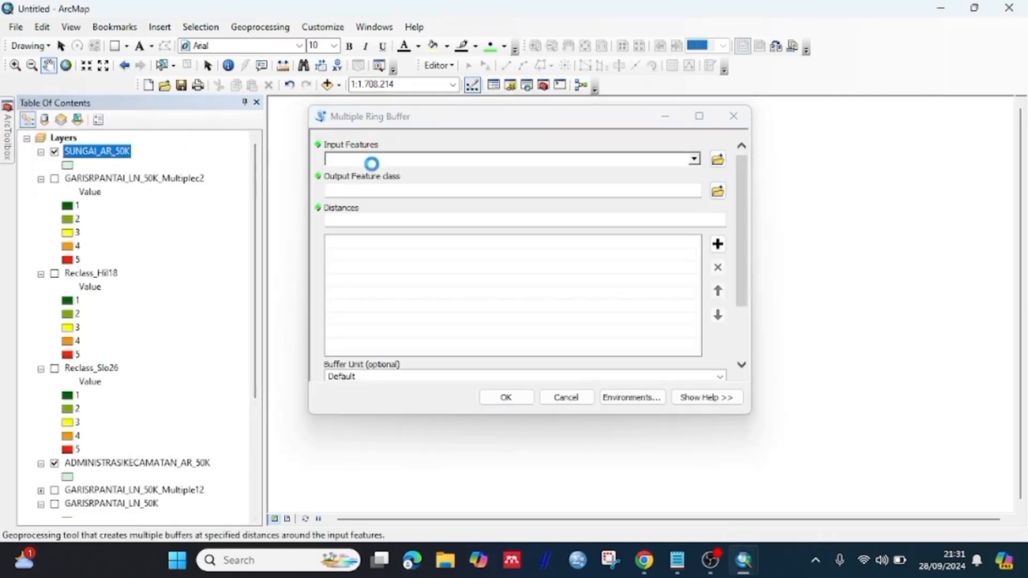
# Add the river buffer distances 100, 200, 300, 500 and 15000, and set the buffer unit to Meters
pyautogui.click(413, 220)
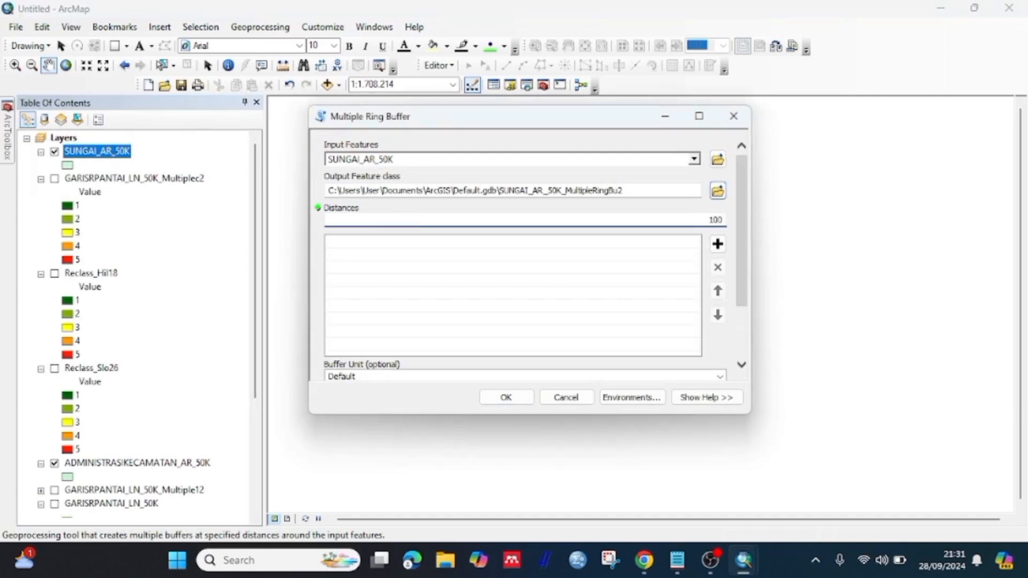
pyautogui.click(718, 244)
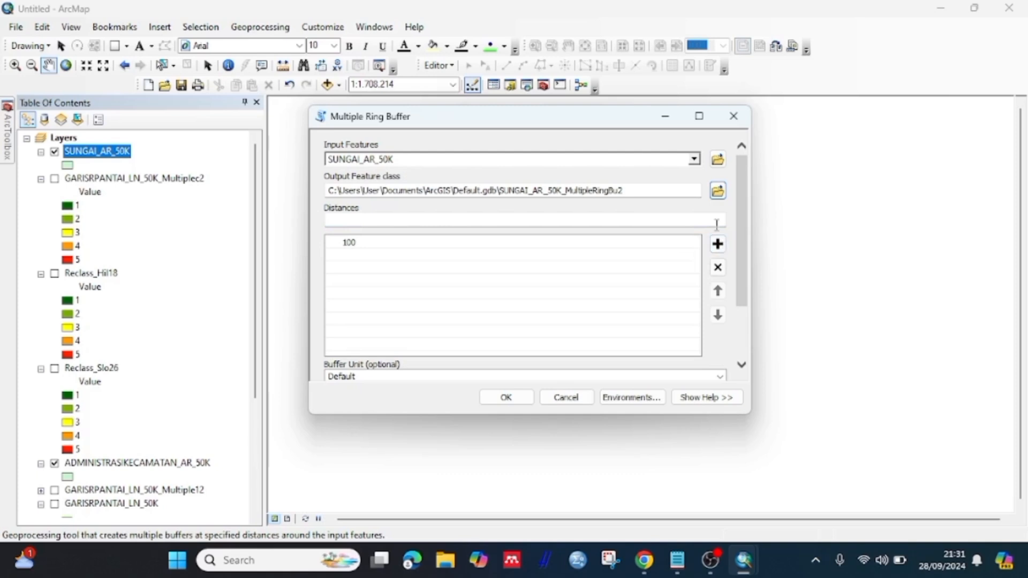
pyautogui.click(714, 220)
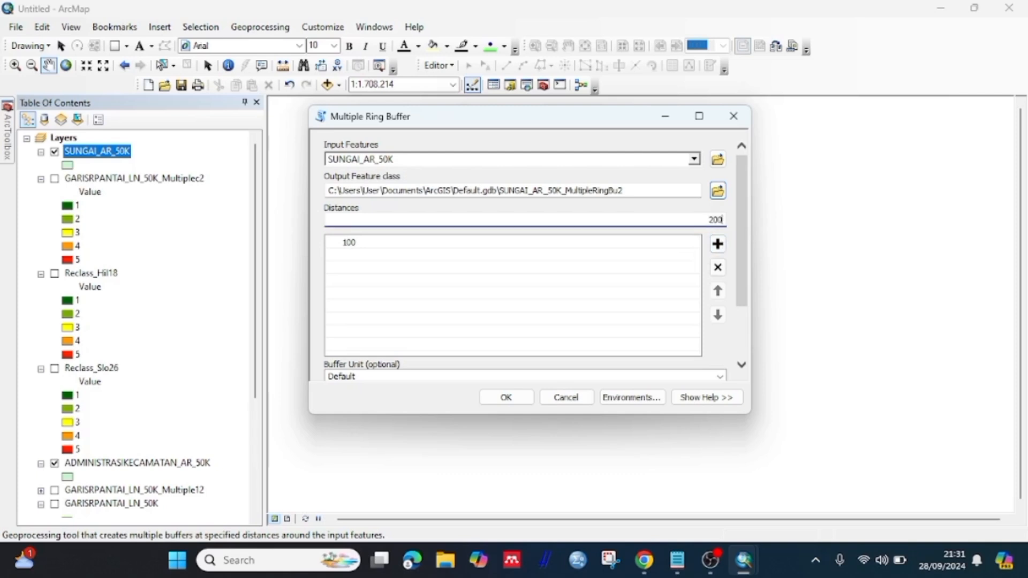
pyautogui.click(718, 244)
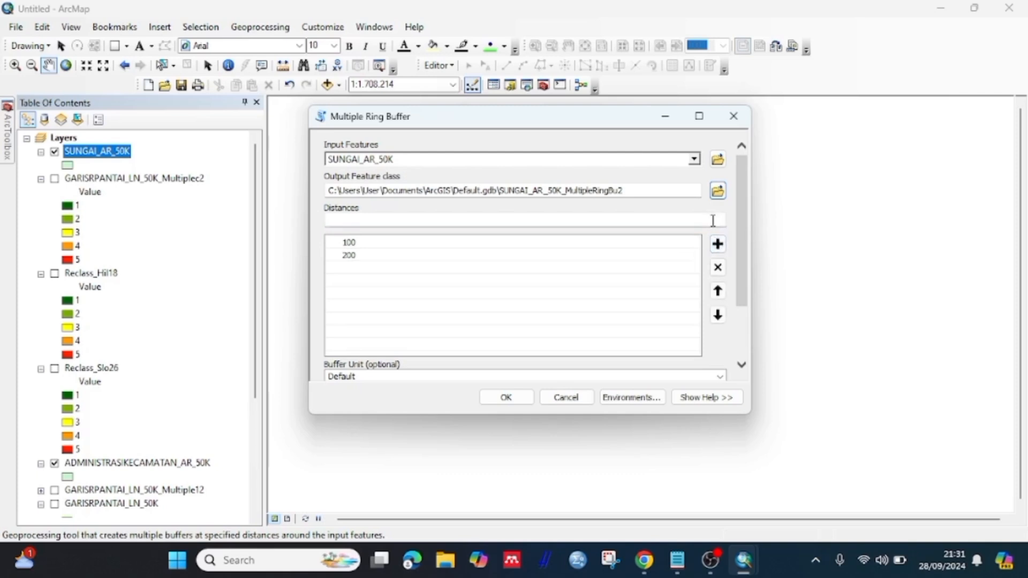
pyautogui.click(712, 220)
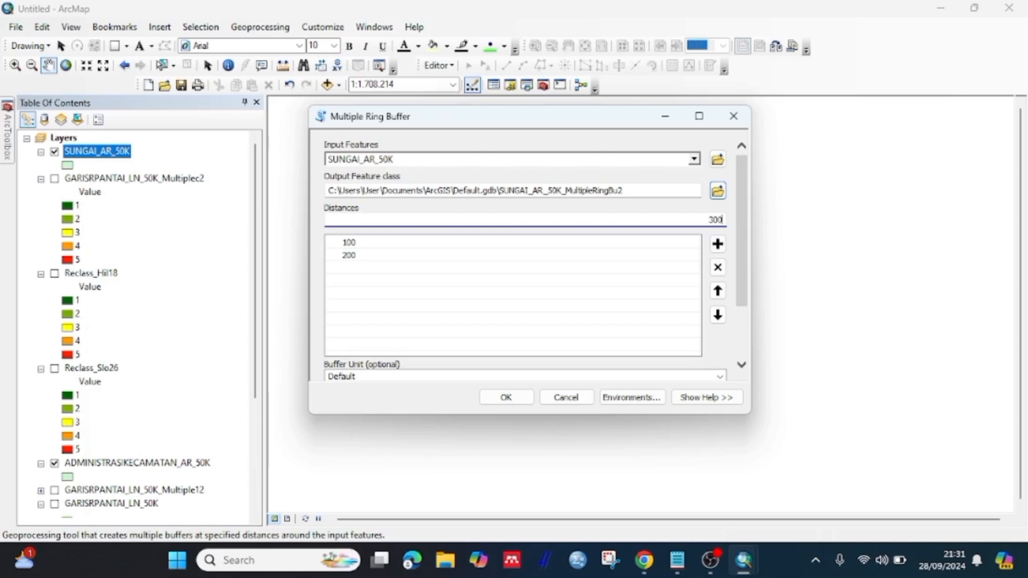
pyautogui.click(717, 244)
pyautogui.click(714, 219)
pyautogui.click(722, 245)
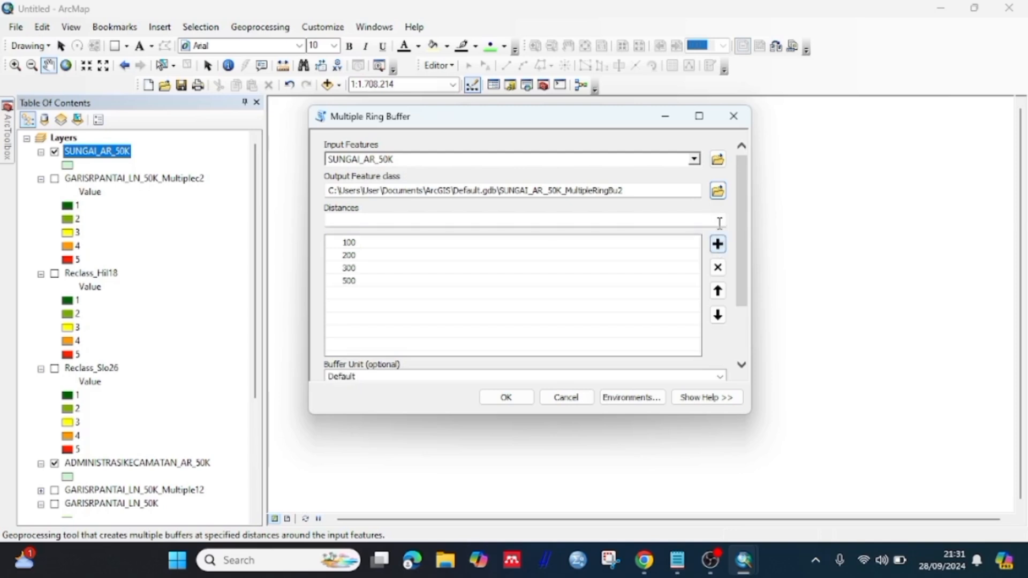
pyautogui.click(718, 219)
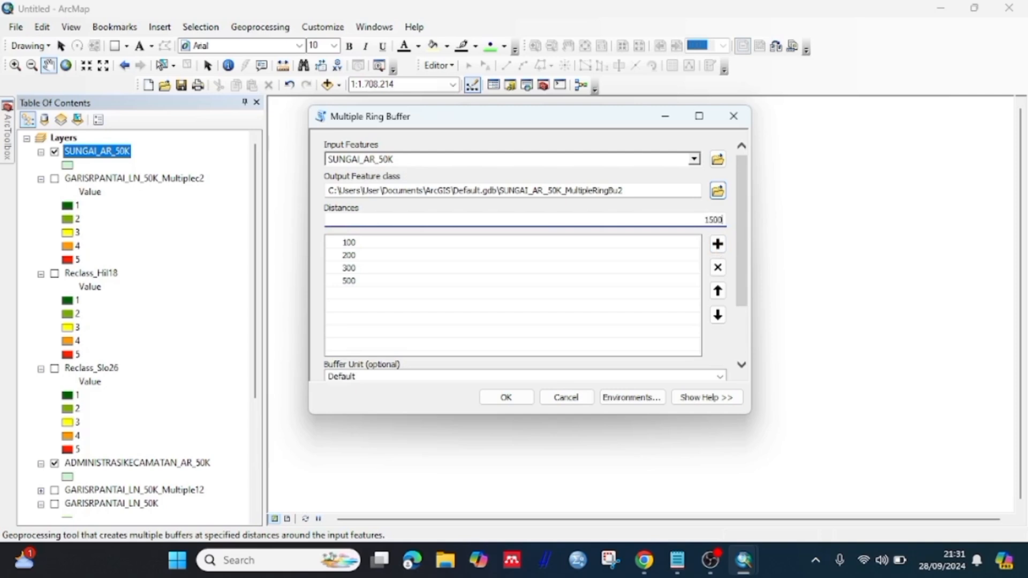
pyautogui.click(717, 244)
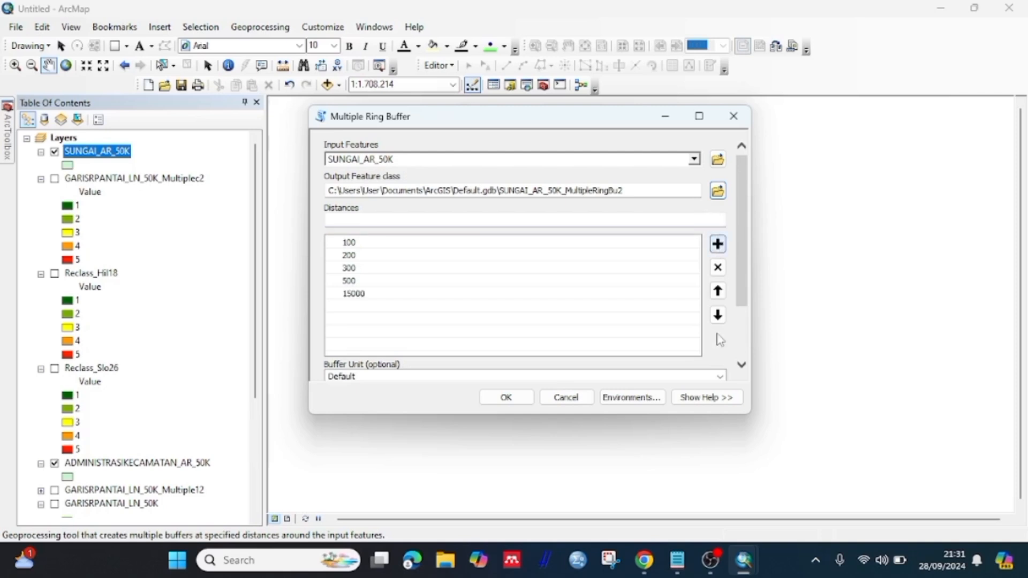
pyautogui.click(720, 376)
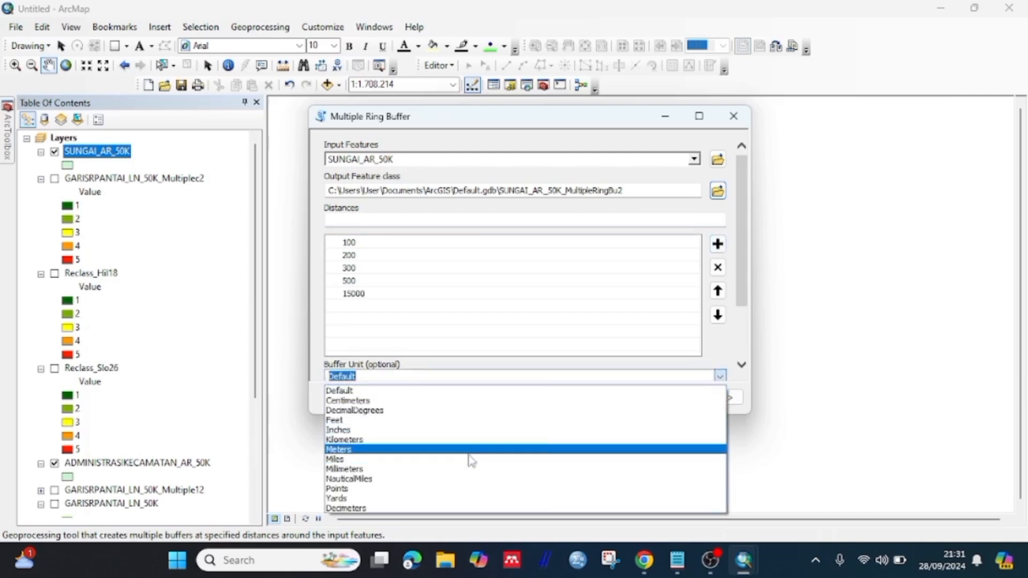
pyautogui.click(467, 450)
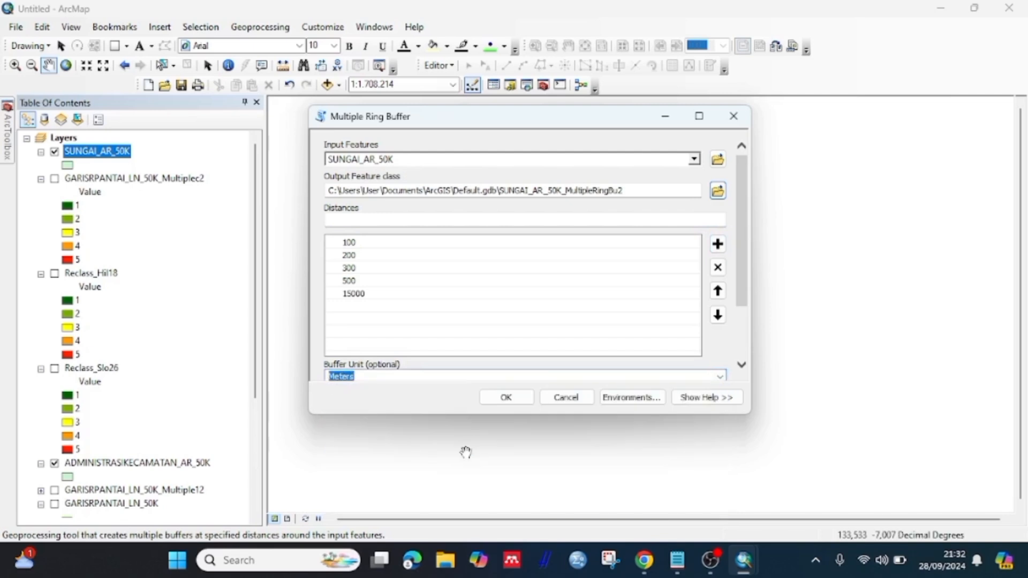
# Create the river ring buffers and set the resulting buffer layer as the input features of the Clip tool
pyautogui.click(511, 399)
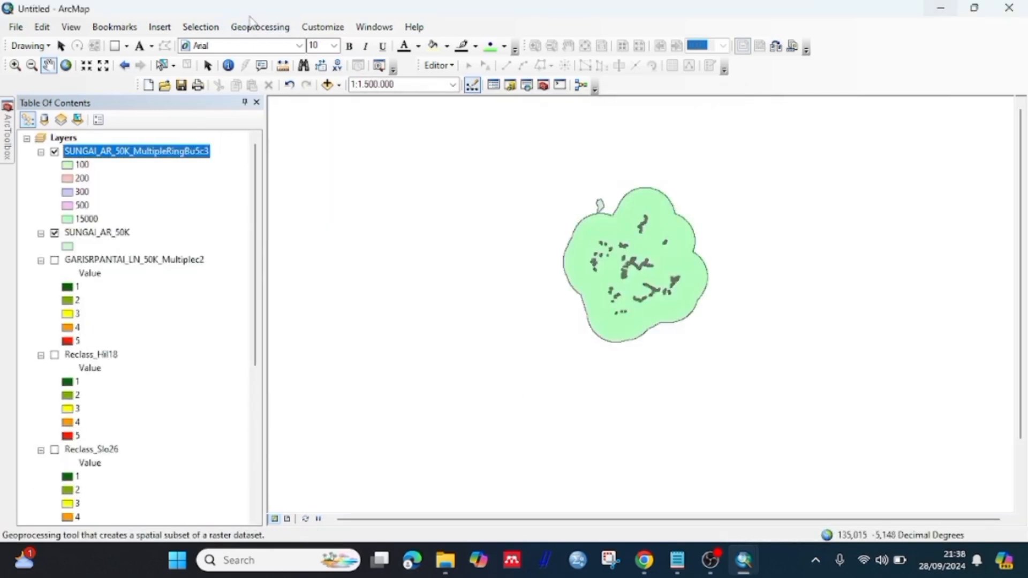
pyautogui.click(253, 26)
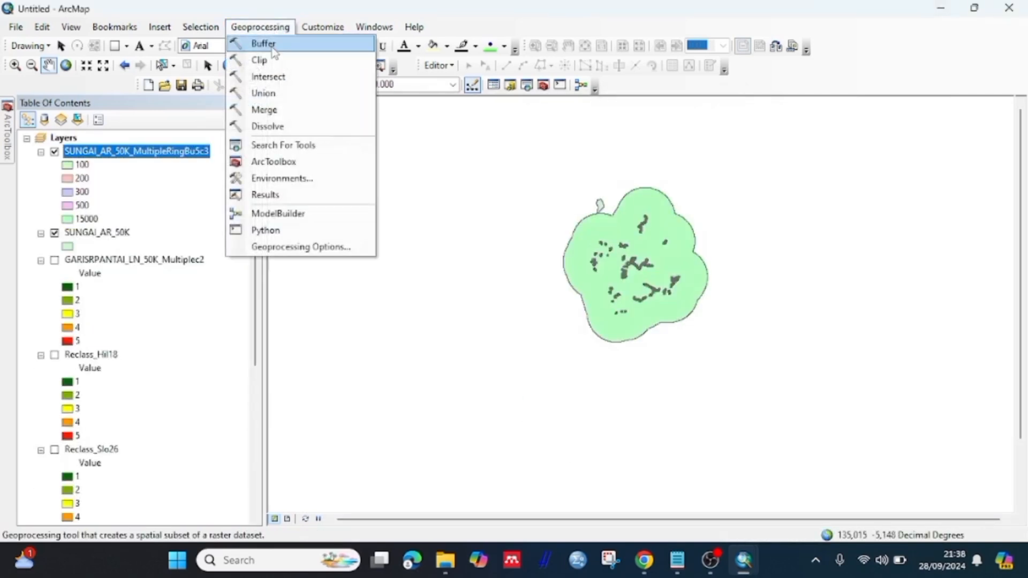
pyautogui.click(265, 59)
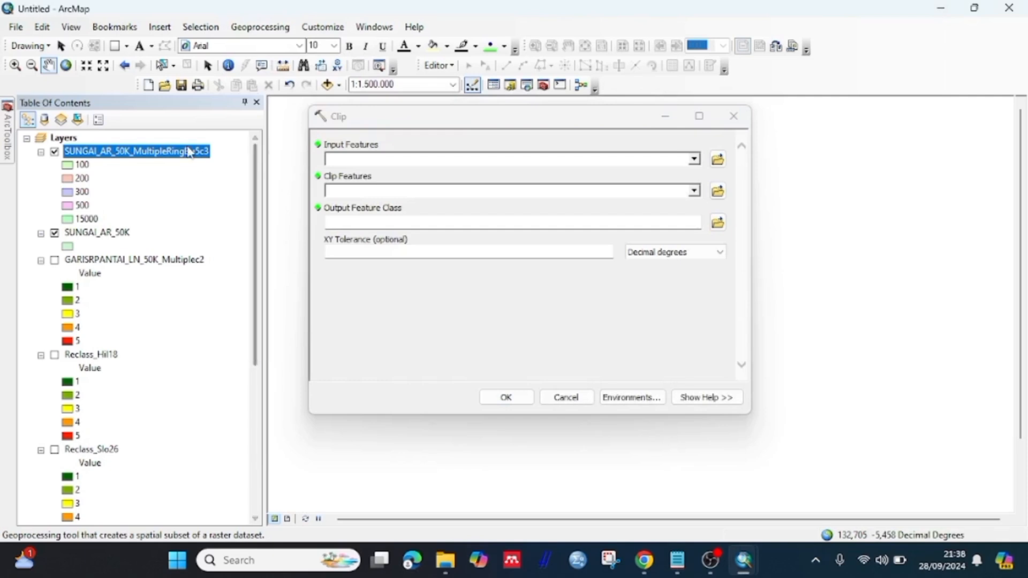
pyautogui.moveTo(189, 160); pyautogui.dragTo(361, 159)
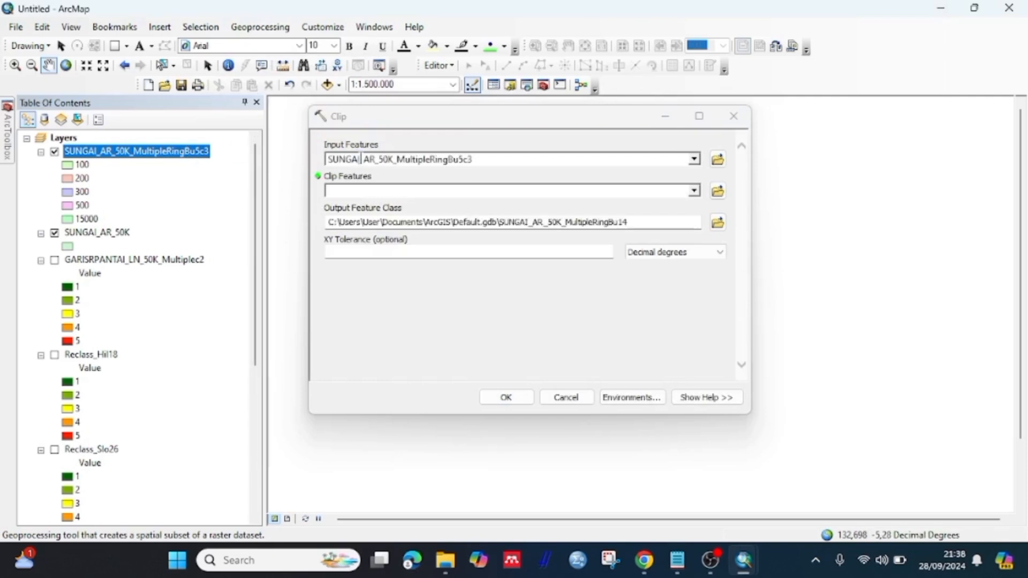
pyautogui.moveTo(516, 128); pyautogui.dragTo(497, 145)
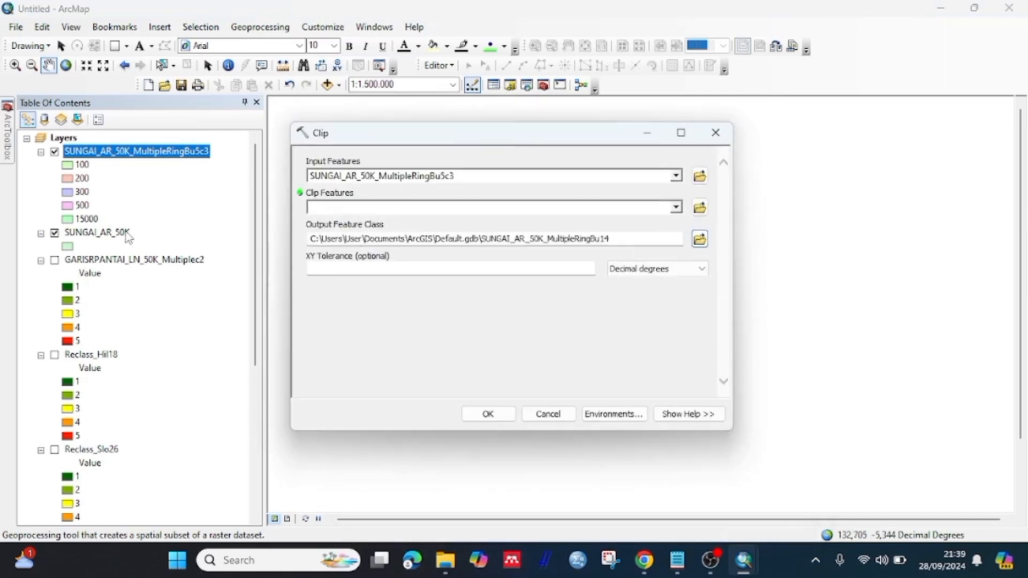
# Set ADMINISTRASIKECAMATAN_AR_50K as the clip features and clip the river buffer layer to it
pyautogui.moveTo(128, 238)
pyautogui.mouseDown()
pyautogui.moveTo(349, 219)
pyautogui.moveTo(124, 236)
pyautogui.mouseUp()
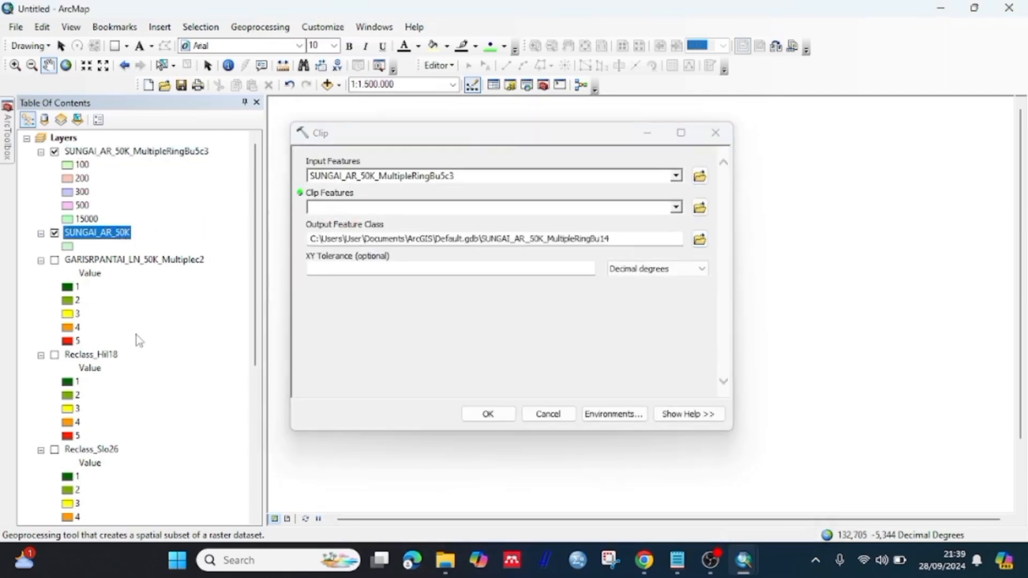
pyautogui.scroll(-6, 136, 335)
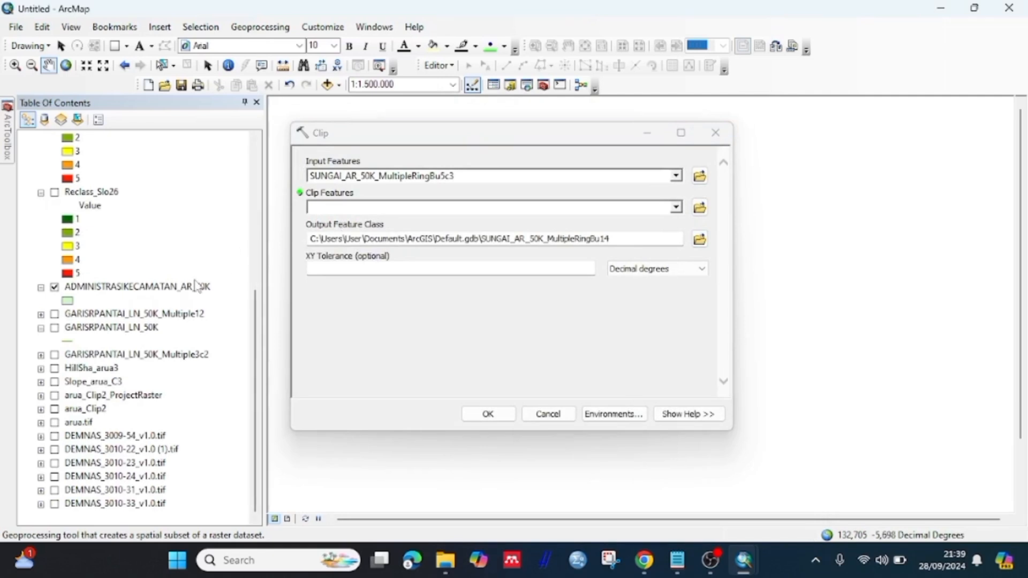
pyautogui.moveTo(188, 293); pyautogui.dragTo(366, 207)
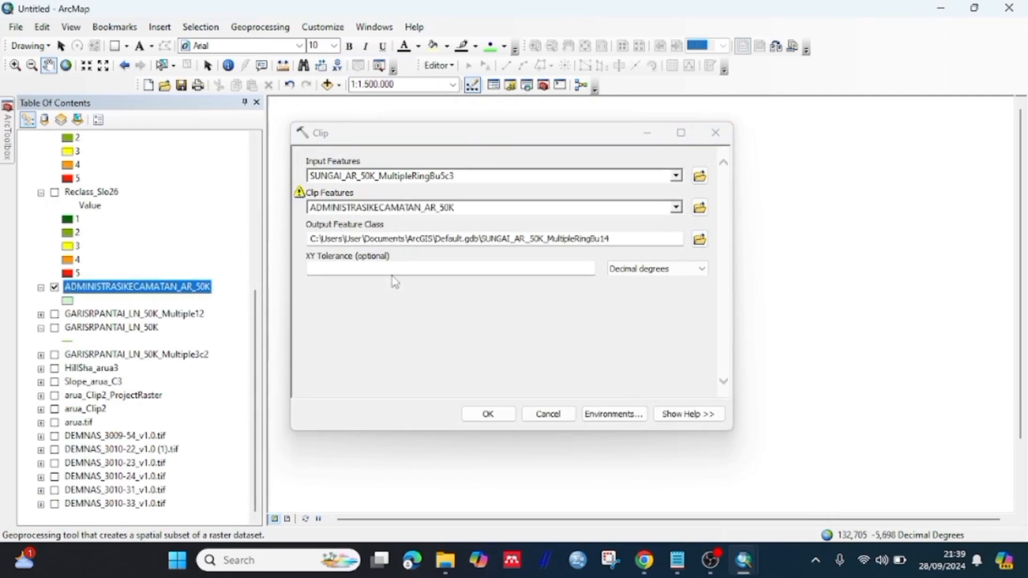
pyautogui.click(393, 289)
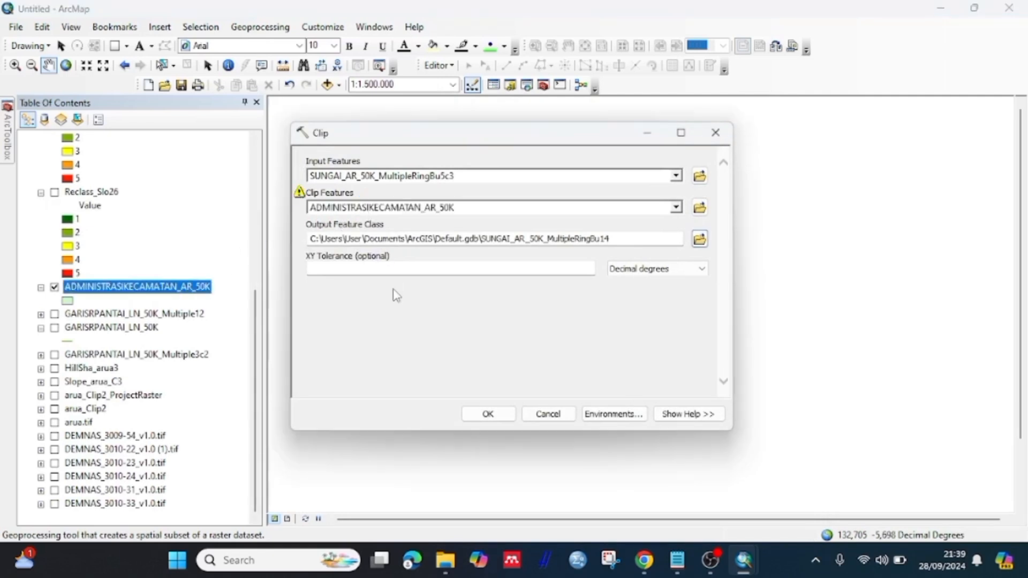
pyautogui.click(495, 412)
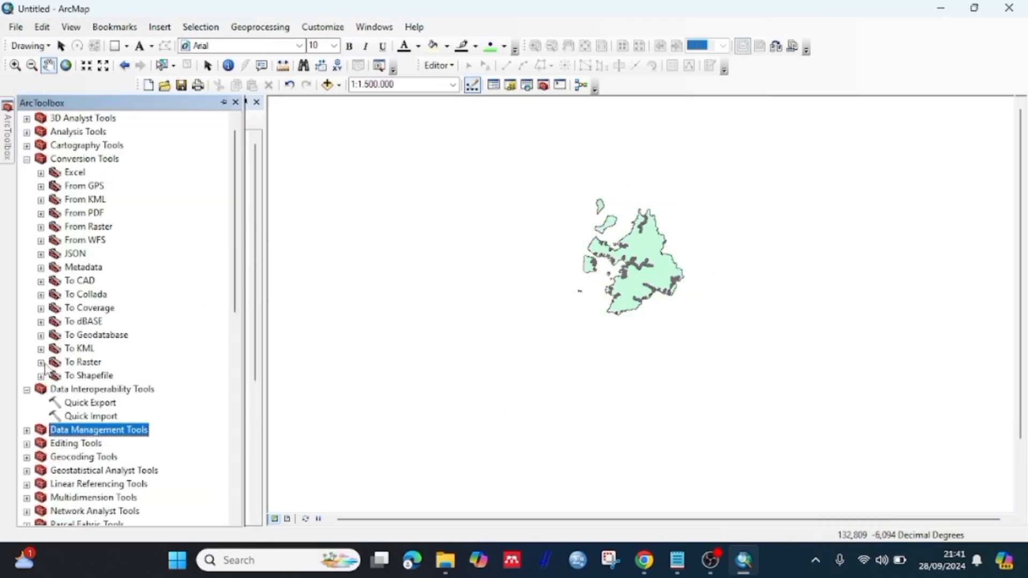
# Open the Polygon to Raster conversion tool and set SUNGAI_AR_50K_MultipleRingBu14 as its input features
pyautogui.click(40, 360)
pyautogui.scroll(-1, 124, 459)
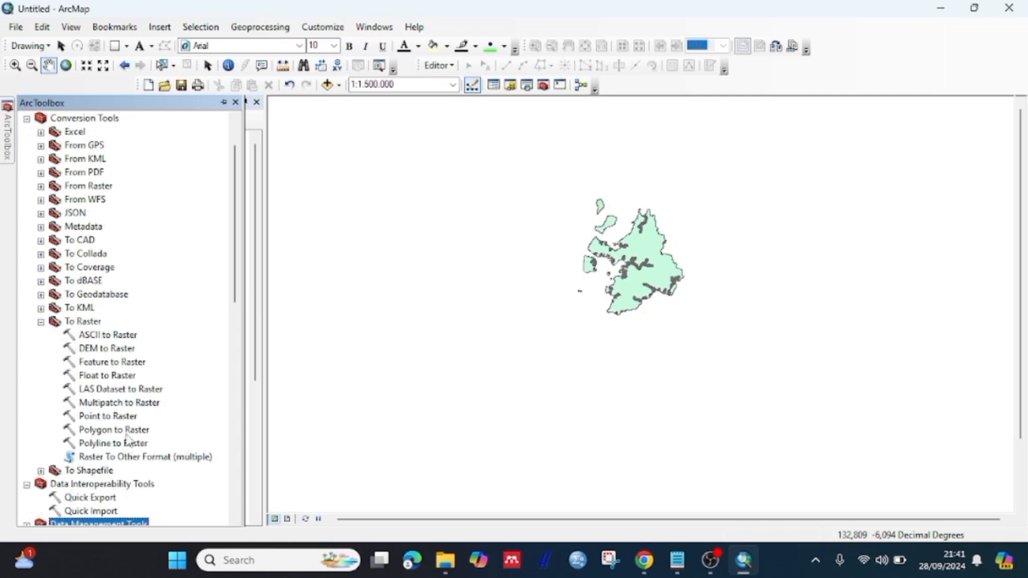
pyautogui.doubleClick(126, 431)
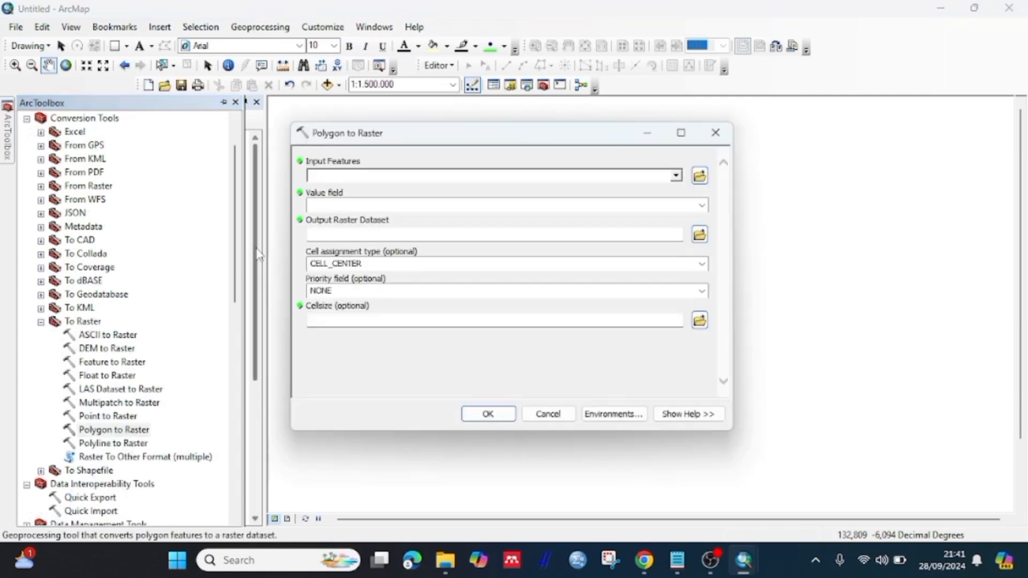
pyautogui.moveTo(180, 156); pyautogui.dragTo(335, 180)
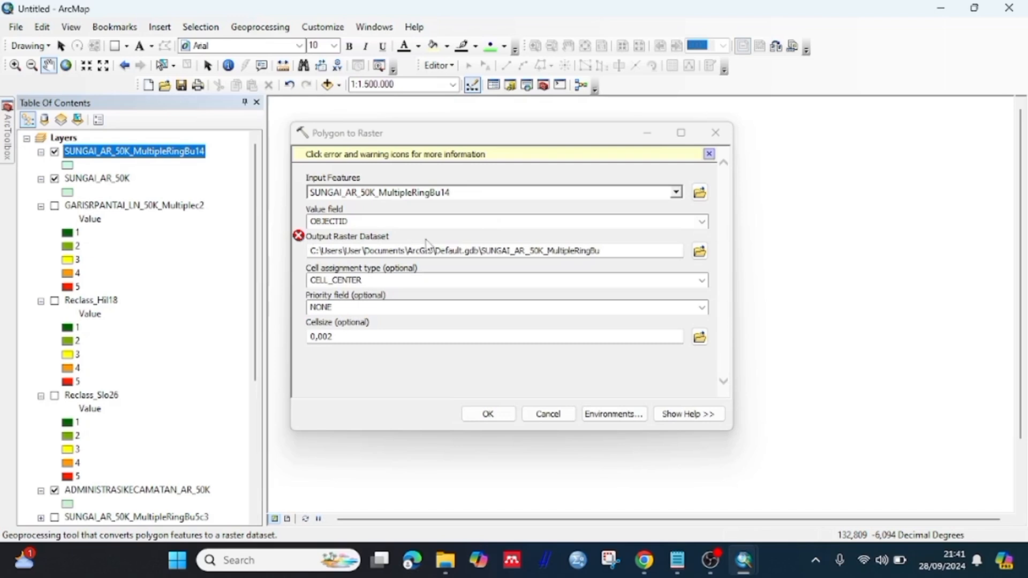
# Rasterize the clipped river buffer using distance as the value field, naming the output raster SUNGAI_AR_50K_MultipleRingBuc11
pyautogui.click(702, 221)
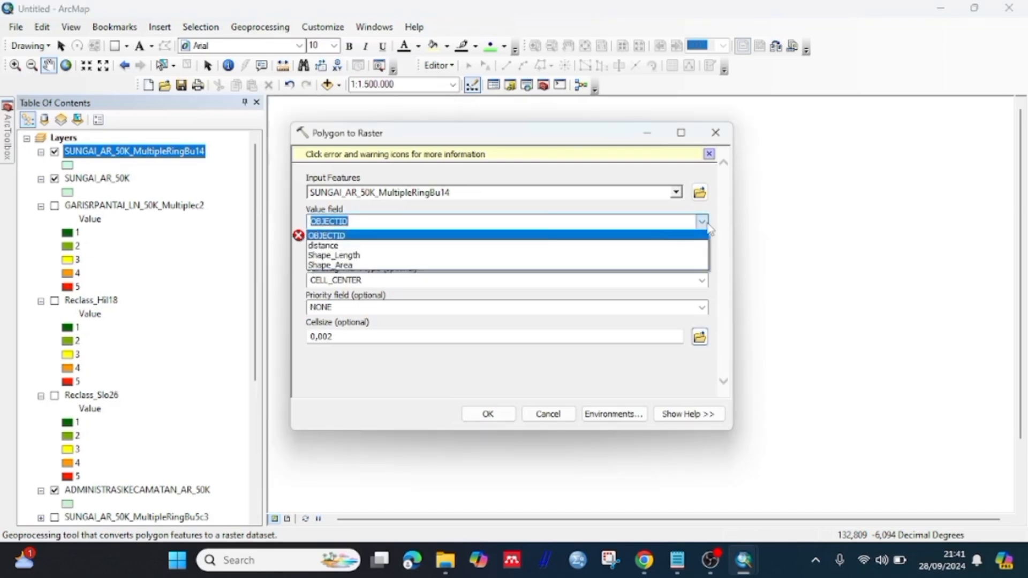
pyautogui.click(654, 246)
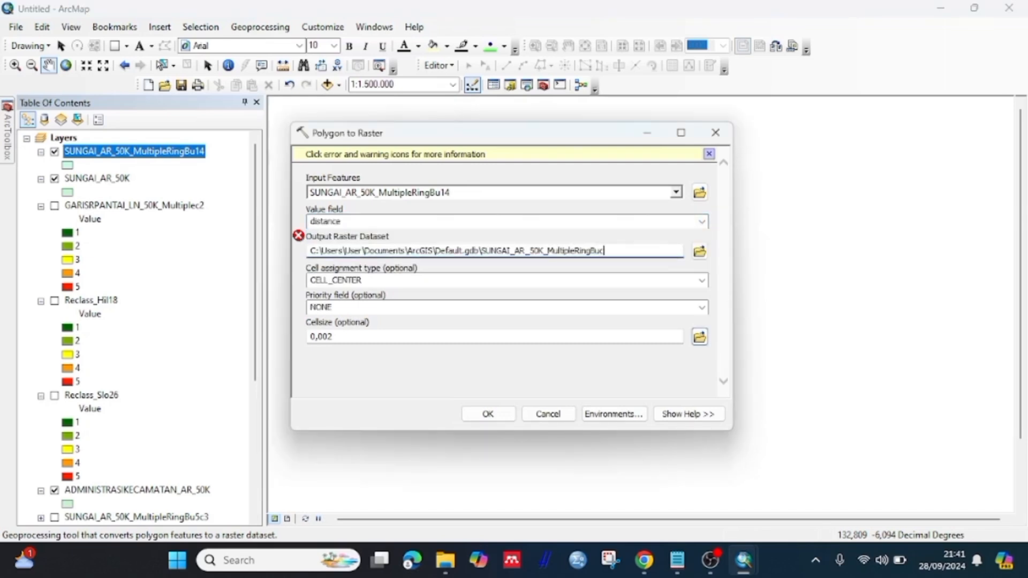
pyautogui.click(621, 361)
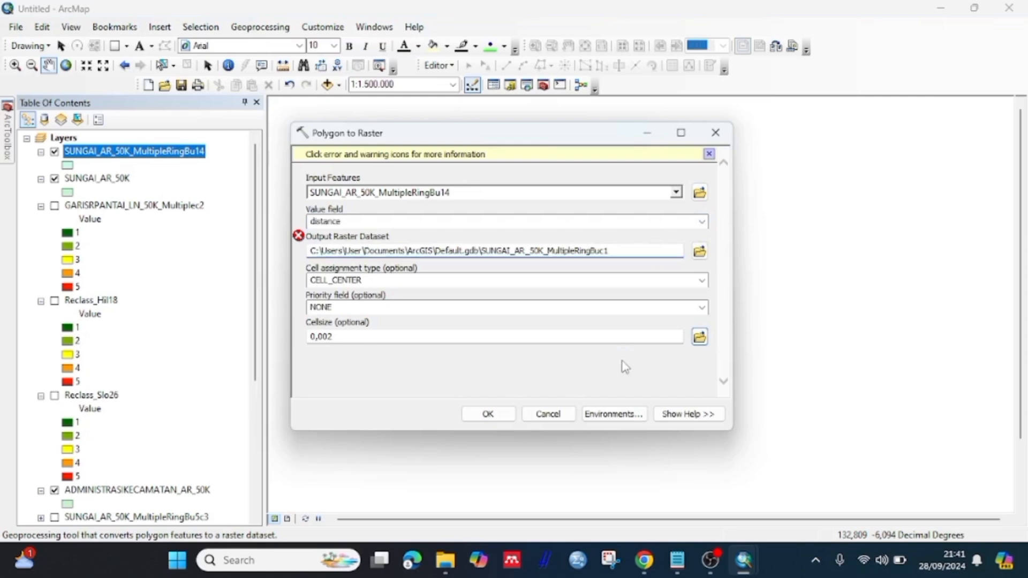
pyautogui.click(647, 251)
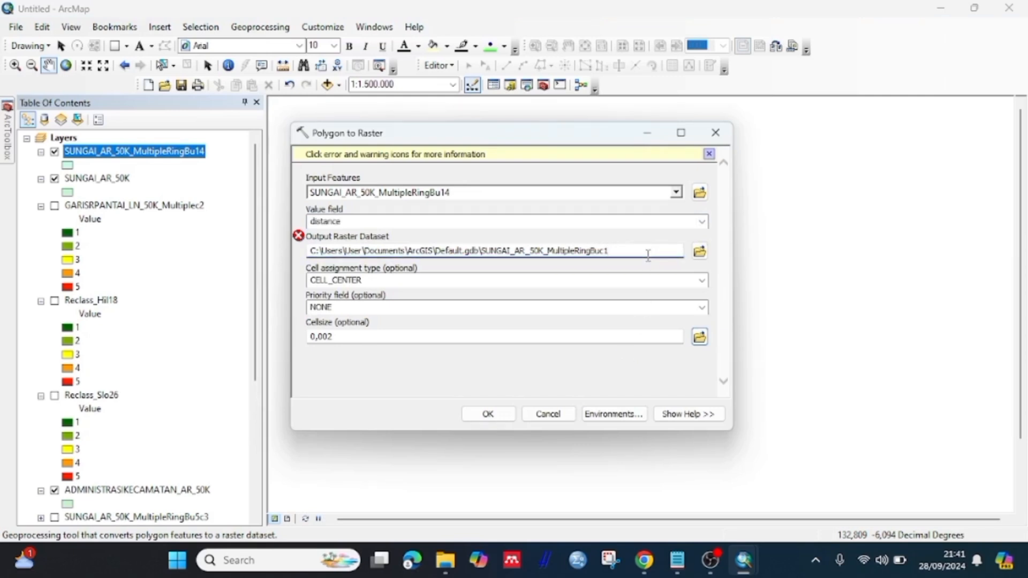
pyautogui.click(610, 380)
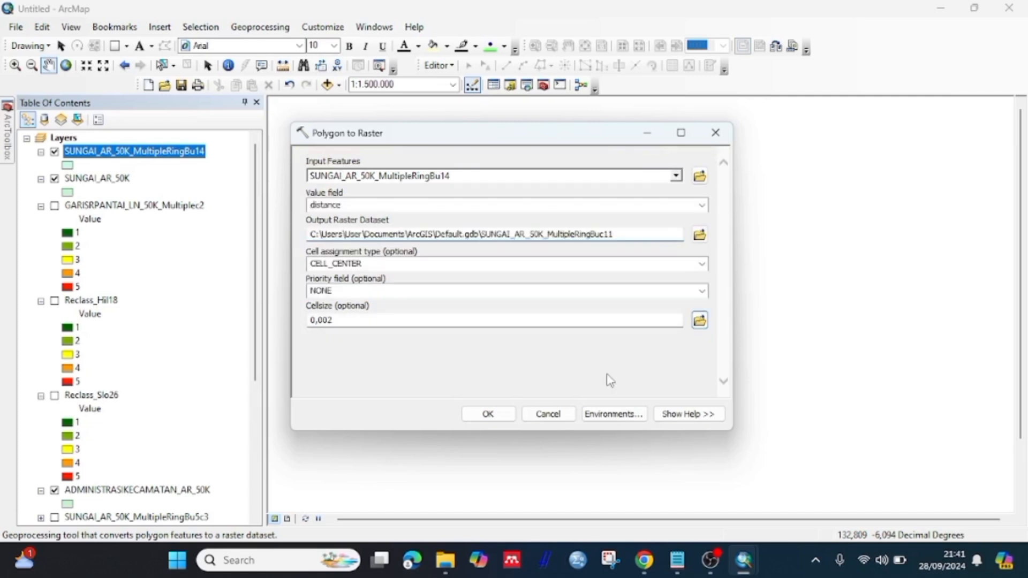
pyautogui.click(499, 412)
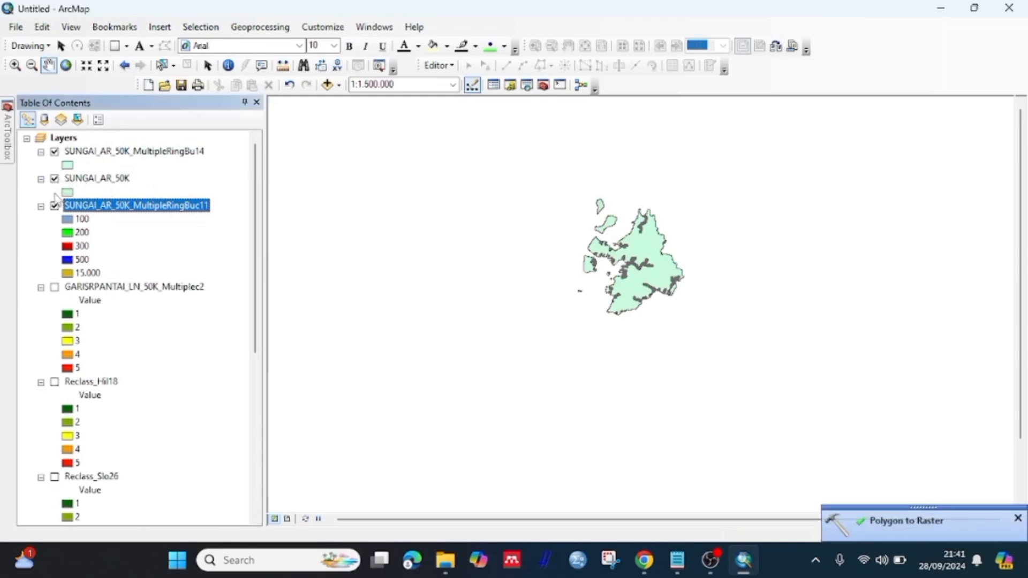
# Open the Spatial Analyst Reclassify tool and set SUNGAI_AR_50K_MultipleRingBuc11 as its input raster
pyautogui.click(7, 136)
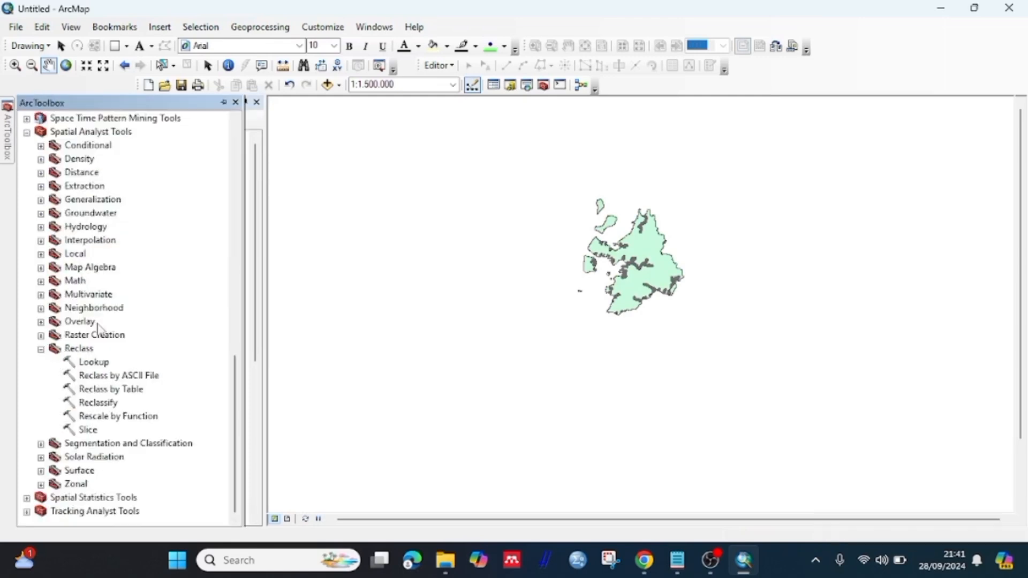
pyautogui.doubleClick(98, 403)
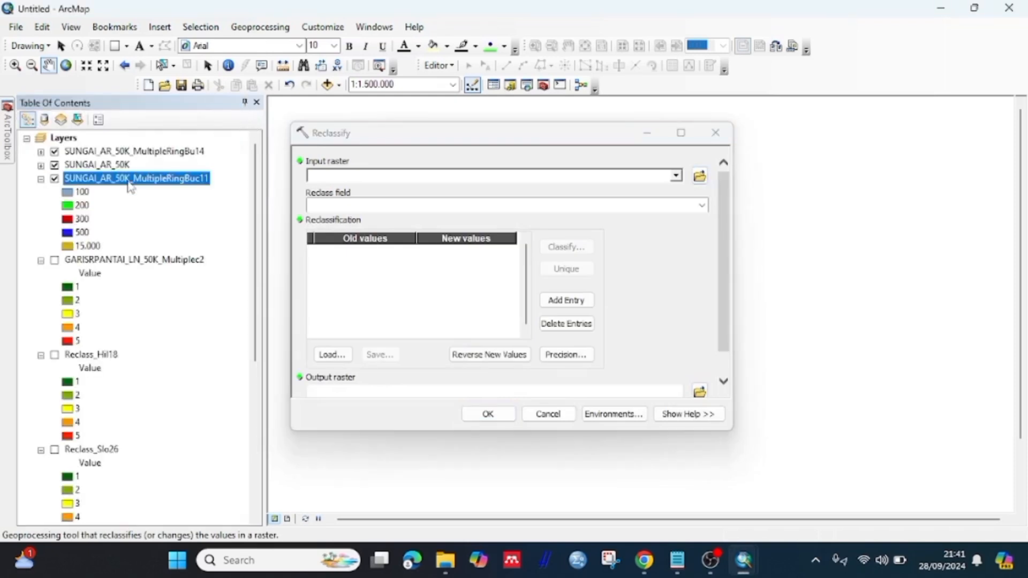
pyautogui.moveTo(129, 183); pyautogui.dragTo(334, 164)
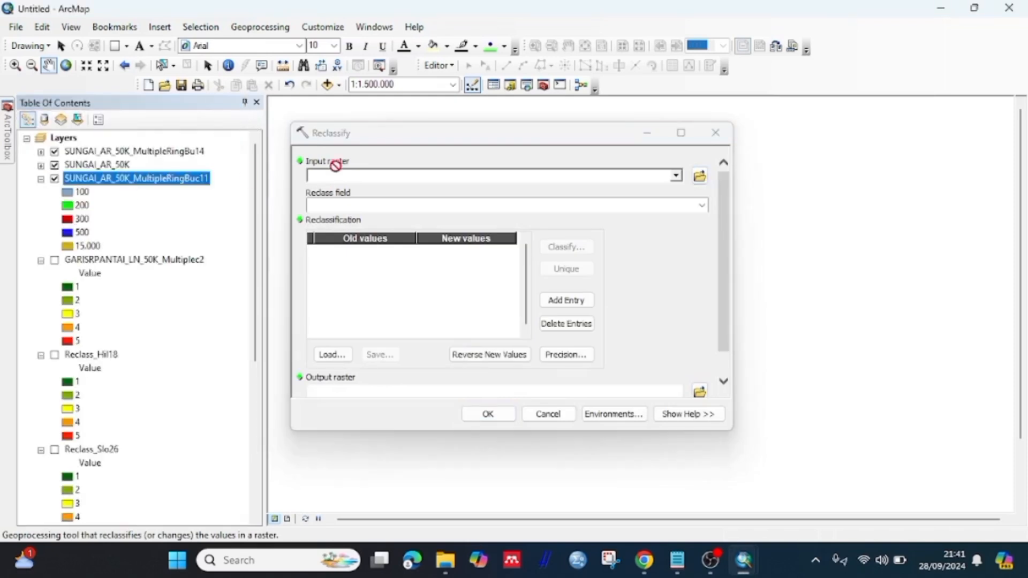
# Hide the SUNGAI_AR_50K_MultipleRingBu14 layer and move it and SUNGAI_AR_50K down the layer order, below the reclassified rasters
pyautogui.click(95, 165)
pyautogui.click(43, 166)
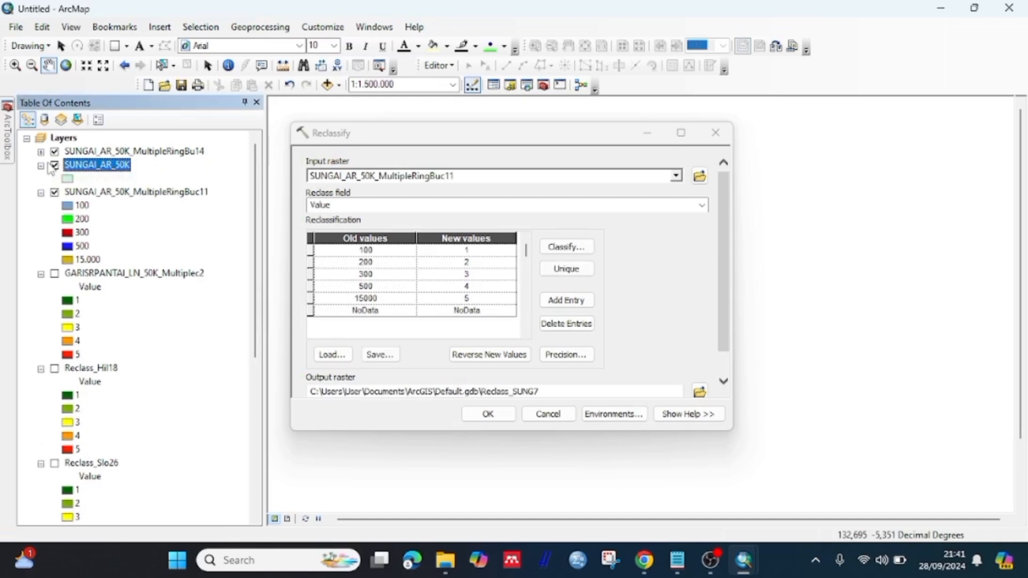
pyautogui.click(54, 152)
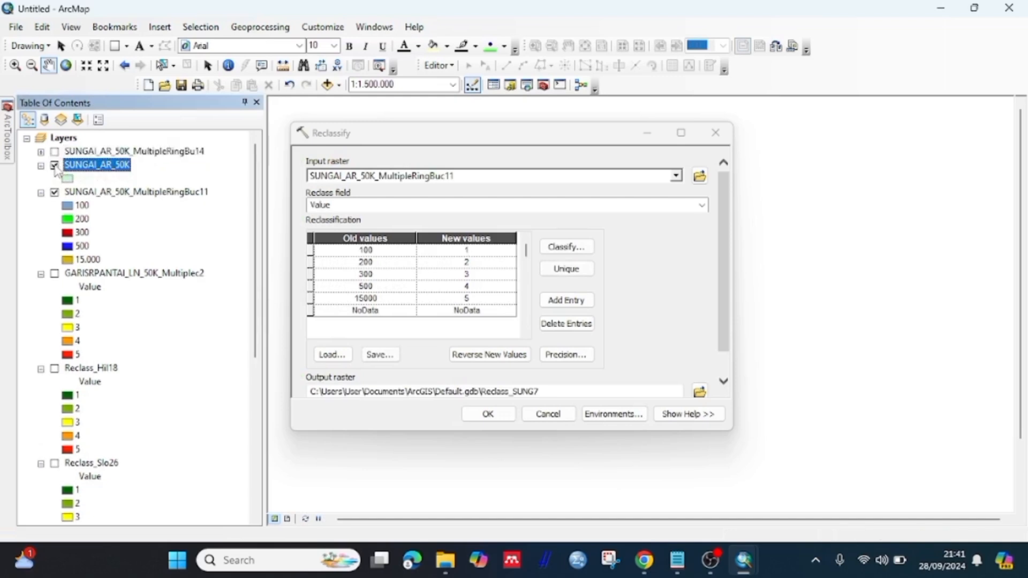
pyautogui.moveTo(84, 171); pyautogui.dragTo(153, 508)
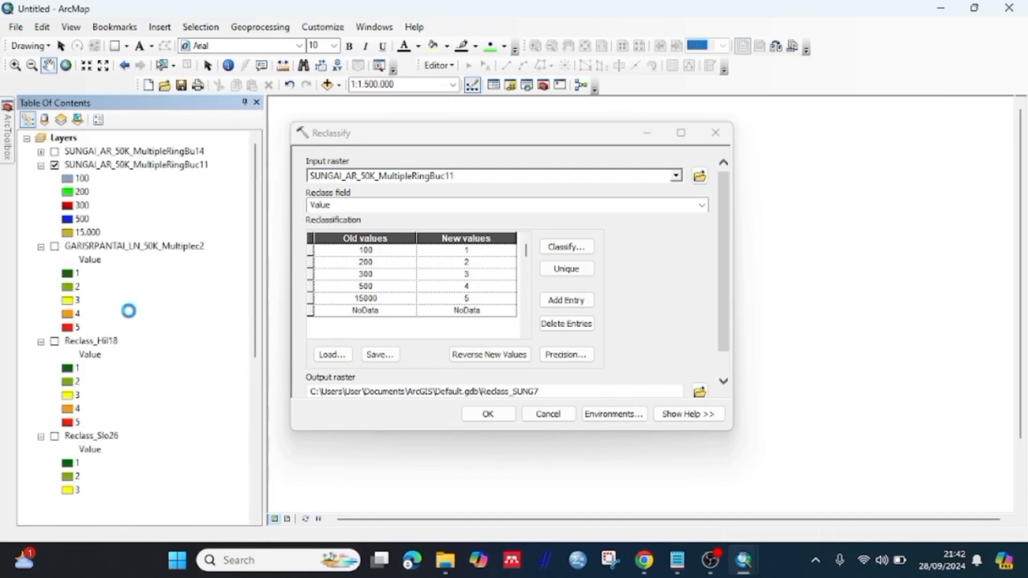
pyautogui.moveTo(118, 152); pyautogui.dragTo(157, 495)
pyautogui.scroll(-5, 172, 374)
pyautogui.scroll(7, 172, 375)
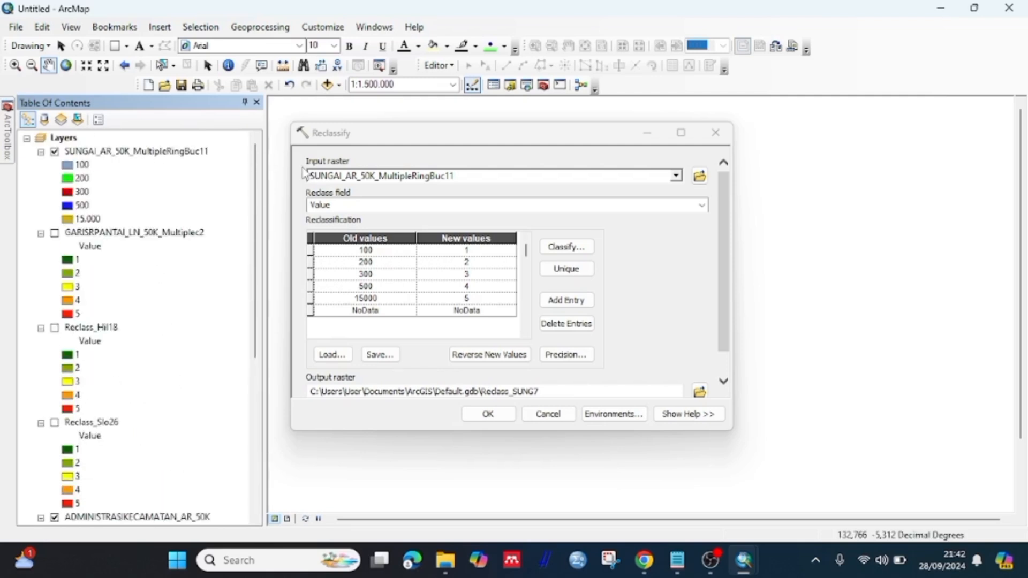
# Reverse the new class values so distances 100 to 15000 receive 5 to 1, and reclassify the river raster
pyautogui.click(477, 355)
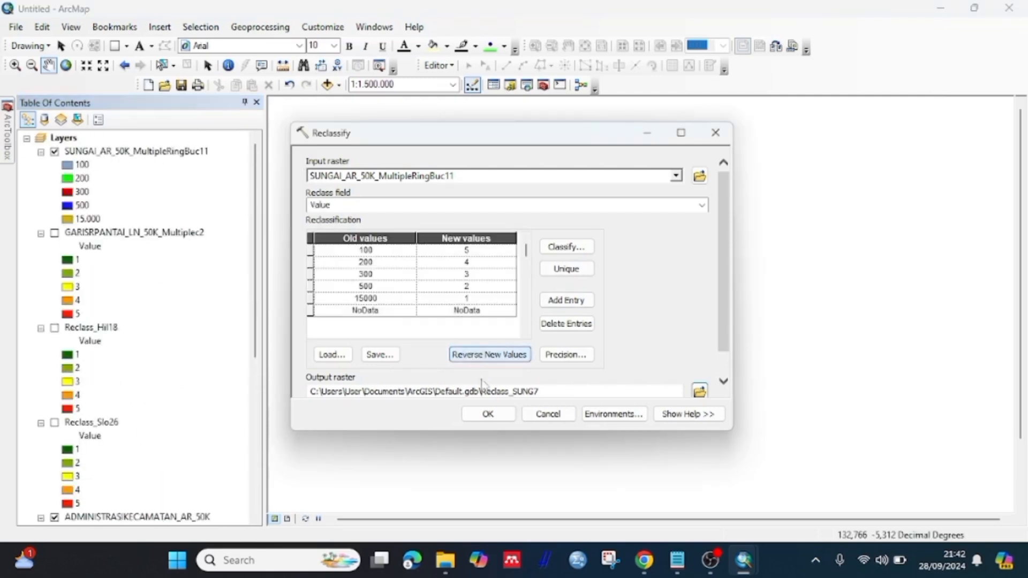
pyautogui.click(488, 414)
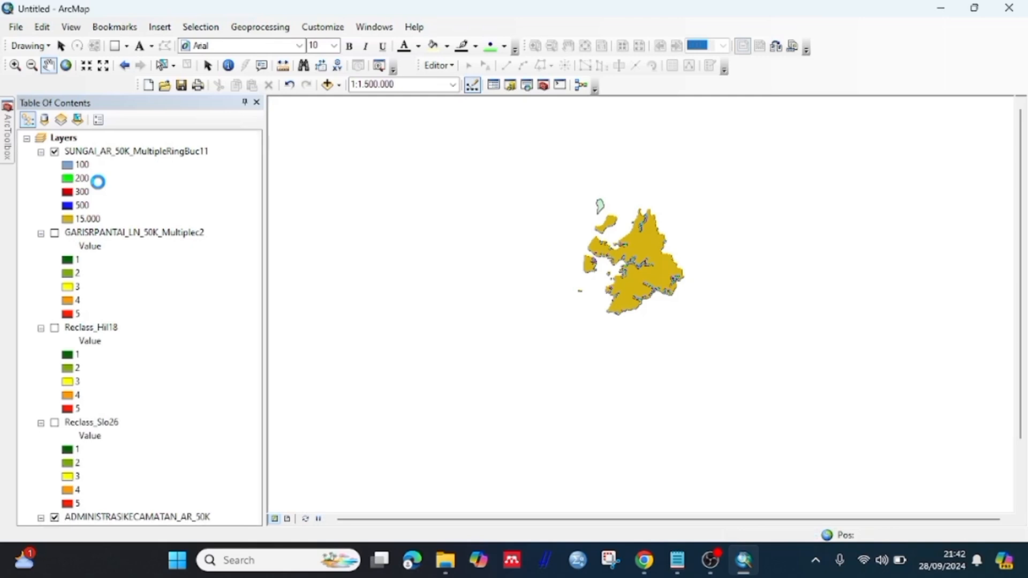
# Hide and collapse the SUNGAI_AR_50K_MultipleRingBuc11 layer and move it down the layer order, below the reclassified rasters
pyautogui.click(55, 234)
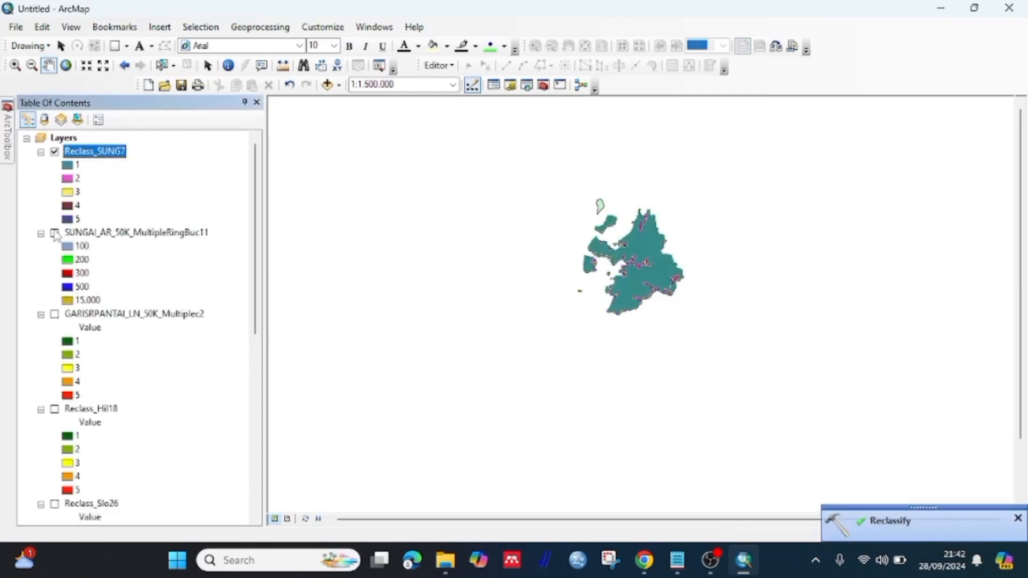
pyautogui.click(41, 234)
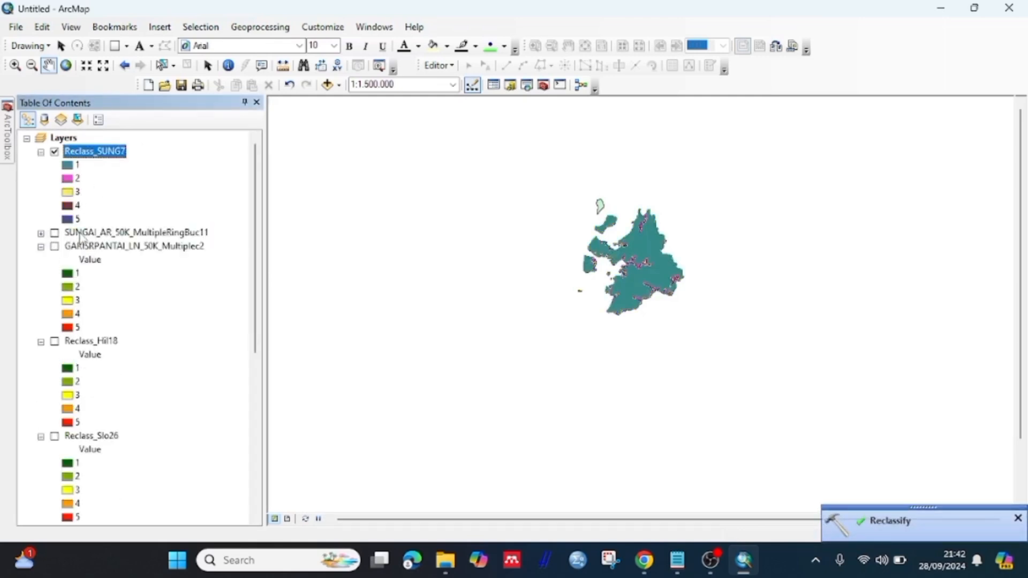
pyautogui.click(41, 233)
pyautogui.click(41, 233)
pyautogui.moveTo(84, 235); pyautogui.dragTo(137, 490)
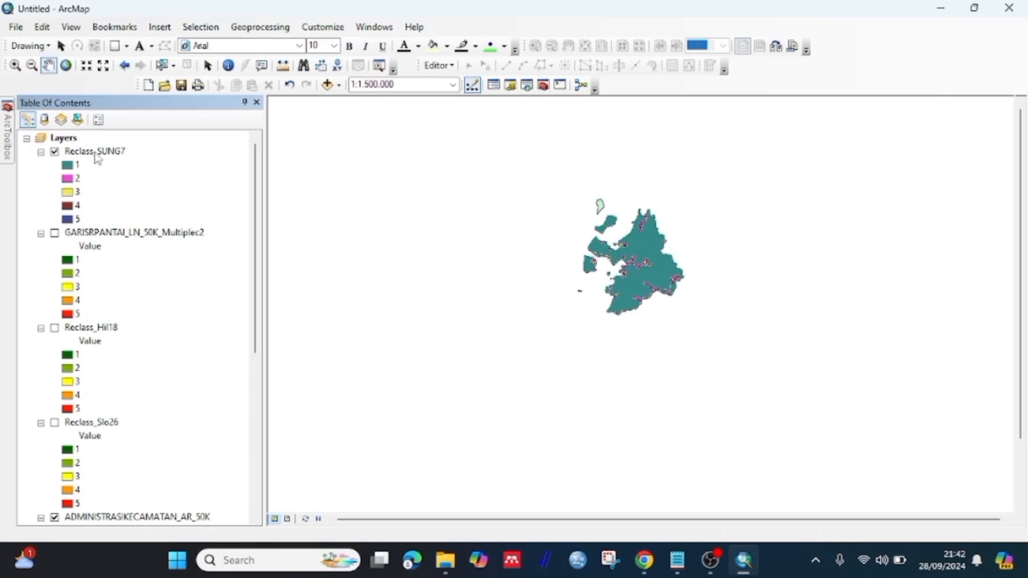
# Apply the green-to-red color scheme to the five unique values of the Reclass_SUNG7 layer
pyautogui.click(96, 154)
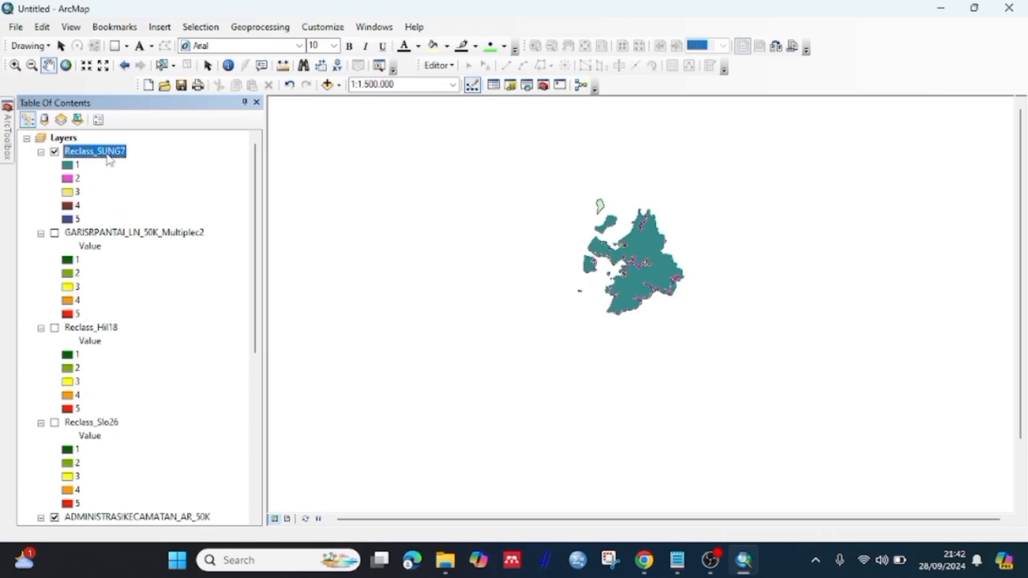
pyautogui.rightClick(109, 157)
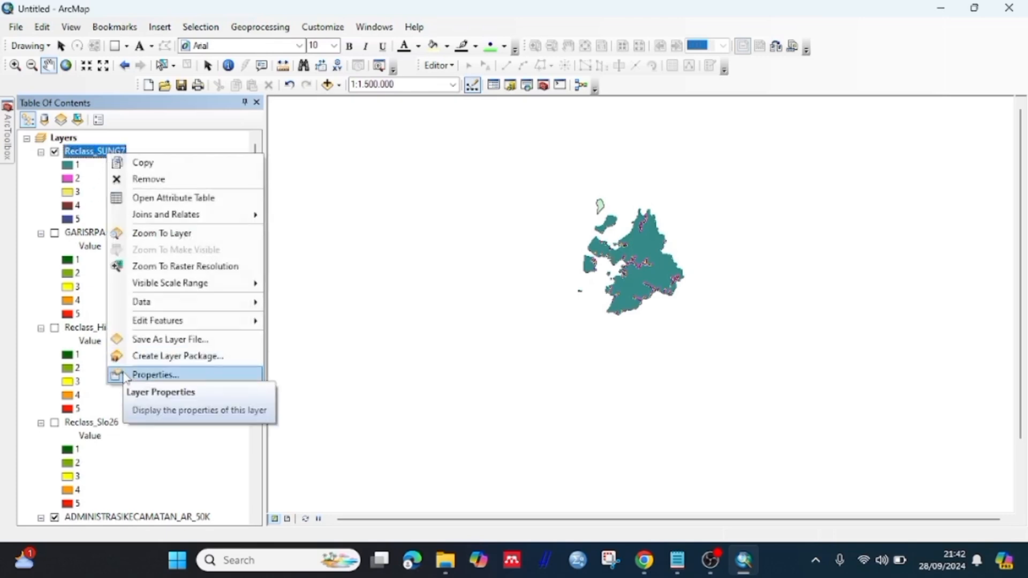
pyautogui.click(125, 375)
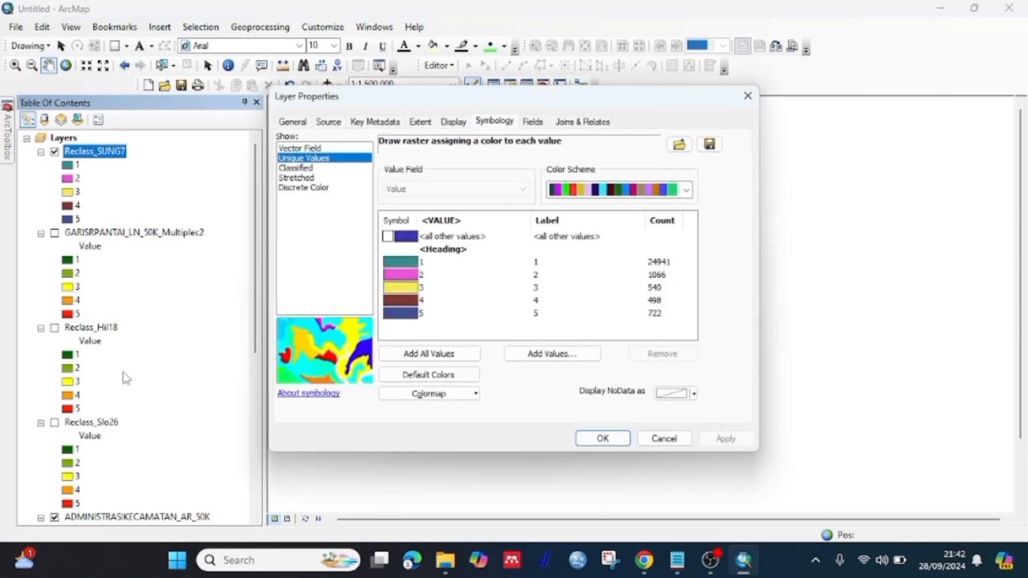
pyautogui.click(686, 189)
pyautogui.click(616, 517)
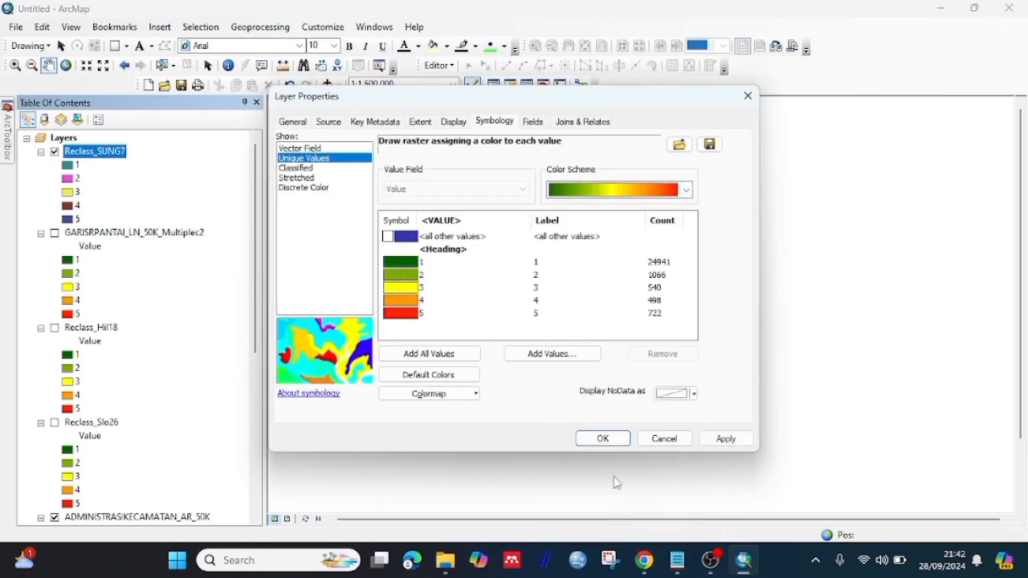
pyautogui.click(603, 439)
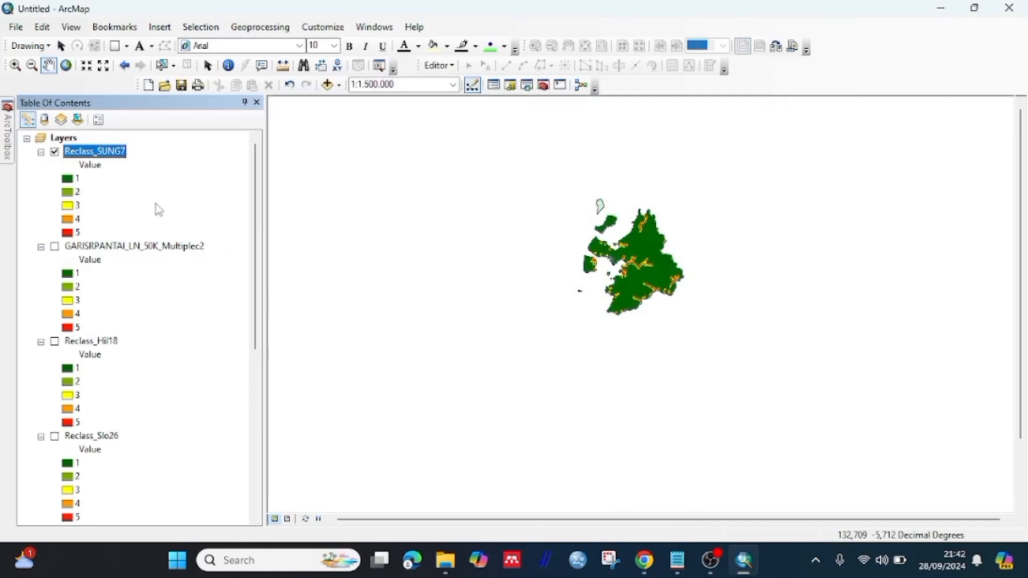
# Search the tools for RASTER CALCULATOR and open the Spatial Analyst Raster Calculator
pyautogui.click(393, 31)
pyautogui.click(396, 128)
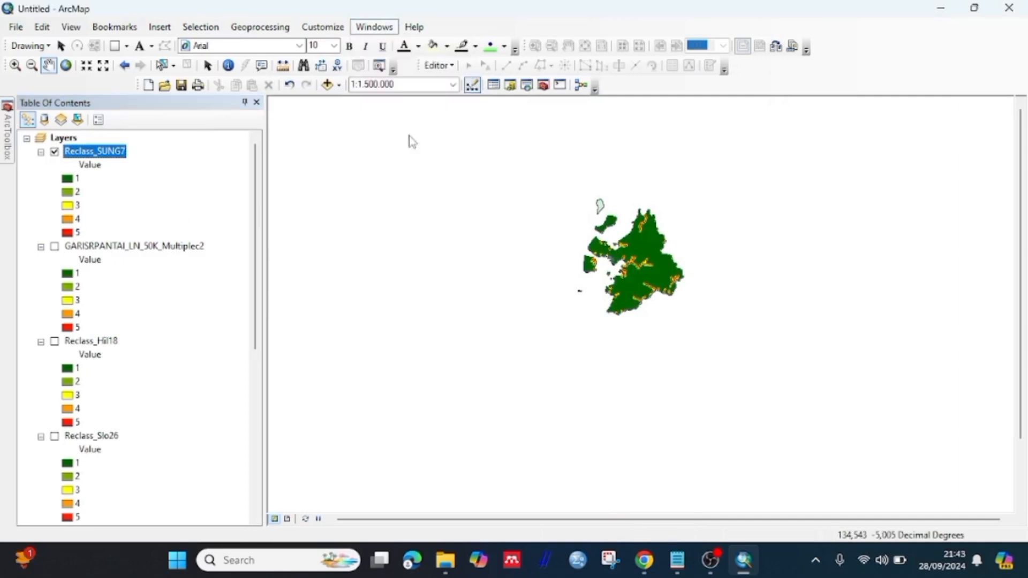
pyautogui.click(913, 126)
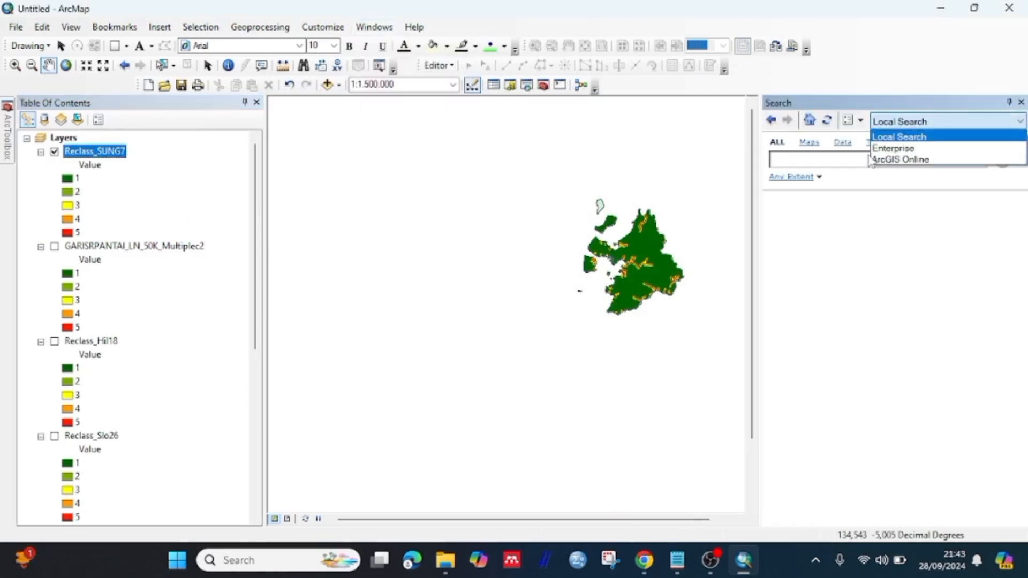
pyautogui.click(858, 159)
pyautogui.write('R')
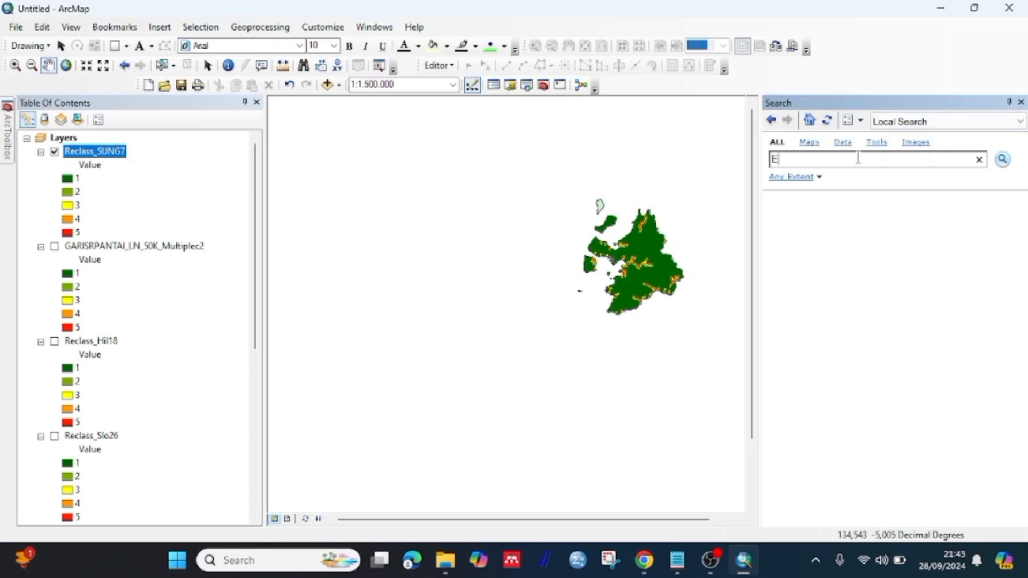
pyautogui.press('BackSpace')
pyautogui.write('RASTER CALCULATOR')
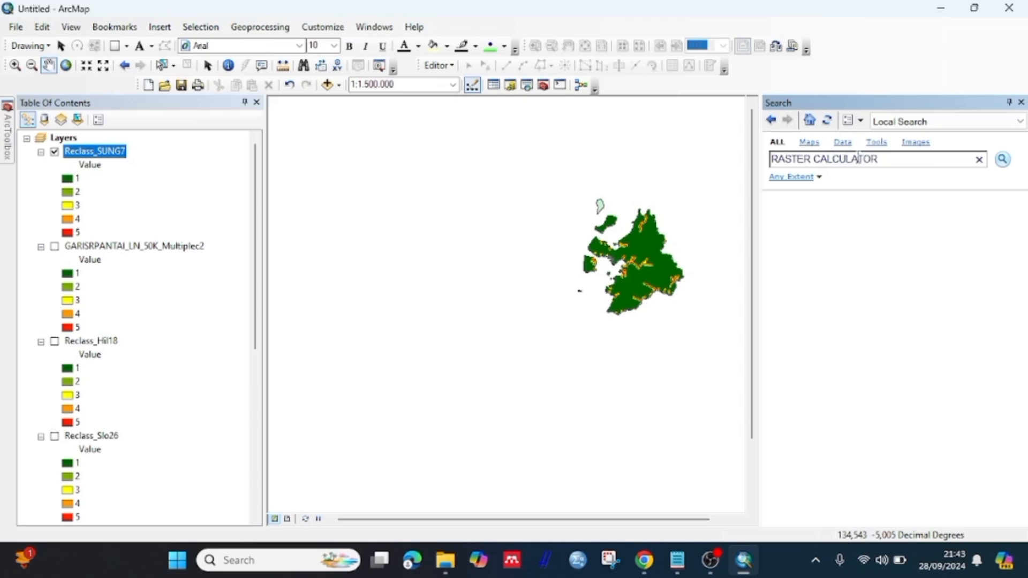
pyautogui.press('Return')
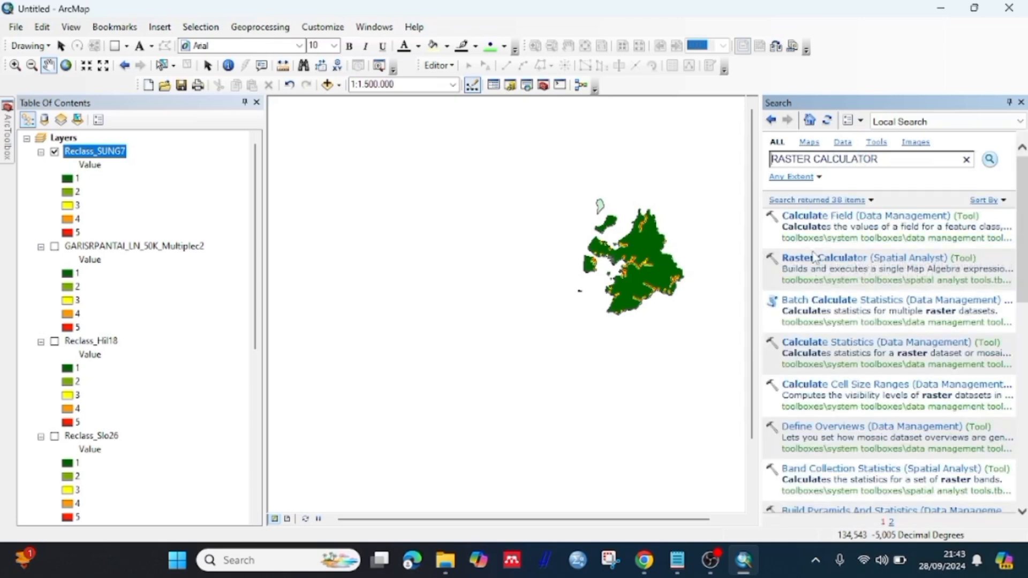
pyautogui.click(815, 258)
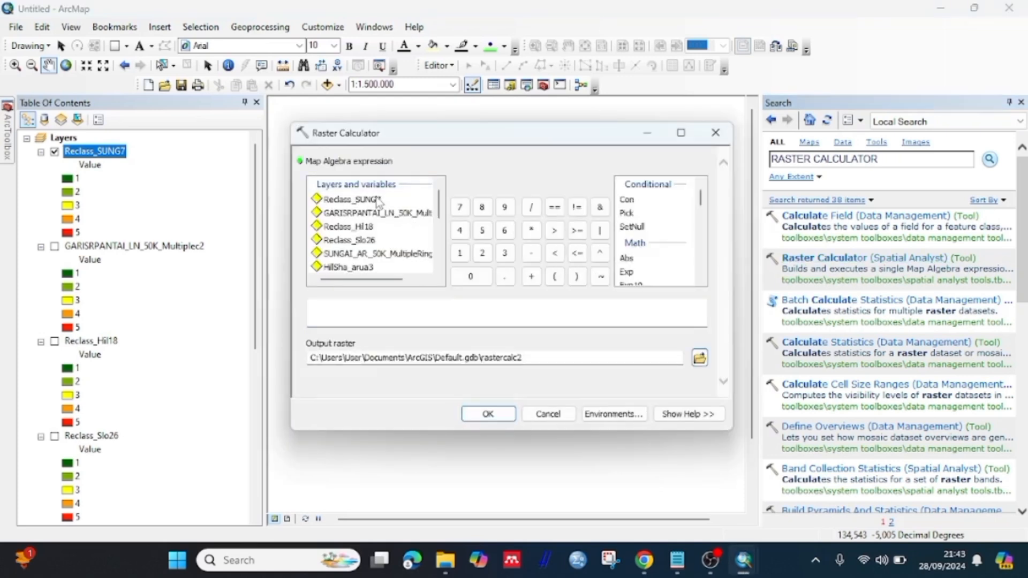
# Build the map algebra expression "Reclass_SUNG7" * 15 + "GARISRPANTAI_LN_50K_Multiplec2" * 30
pyautogui.doubleClick(378, 202)
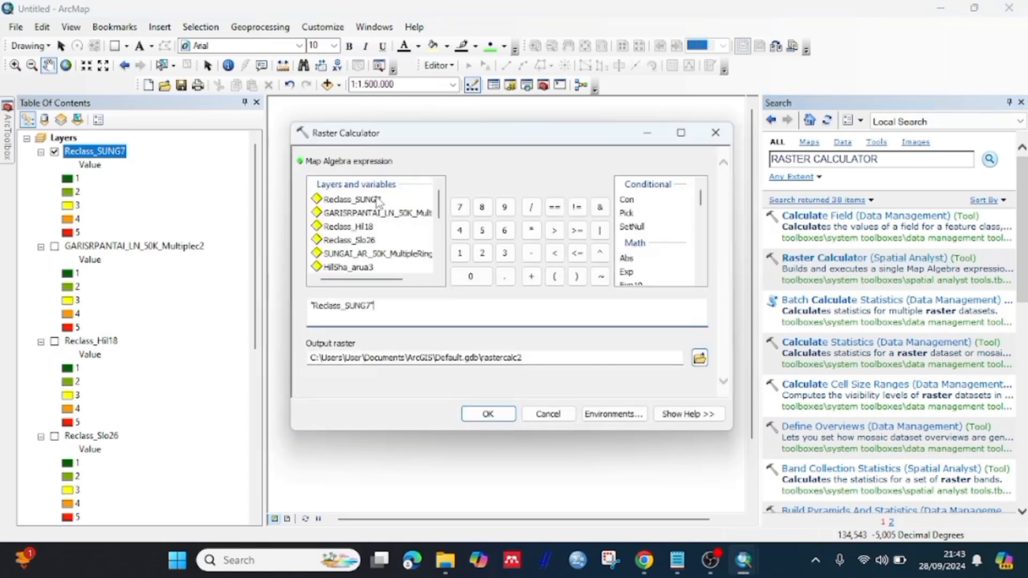
pyautogui.click(540, 234)
pyautogui.click(459, 252)
pyautogui.click(482, 233)
pyautogui.click(532, 277)
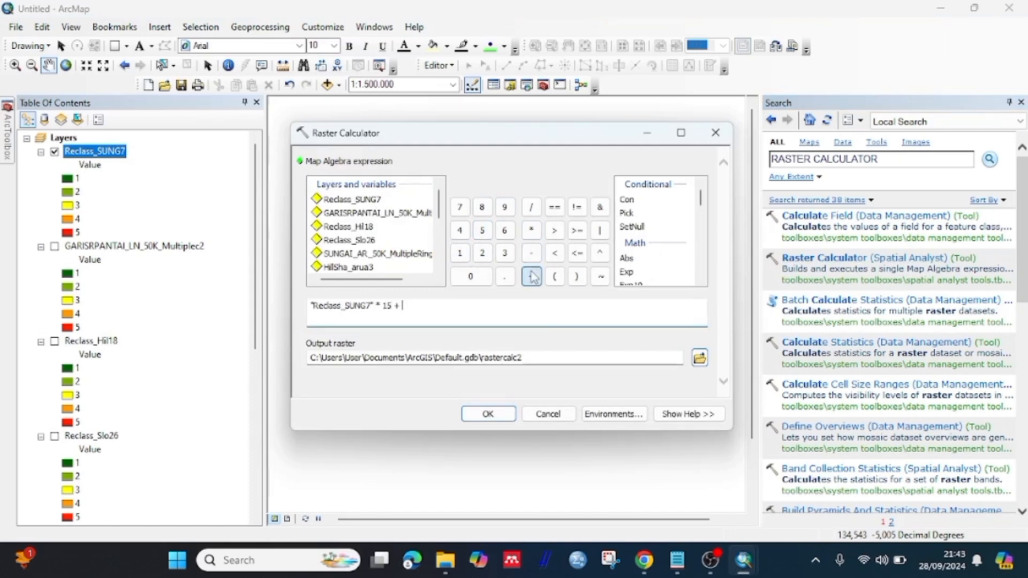
pyautogui.doubleClick(386, 213)
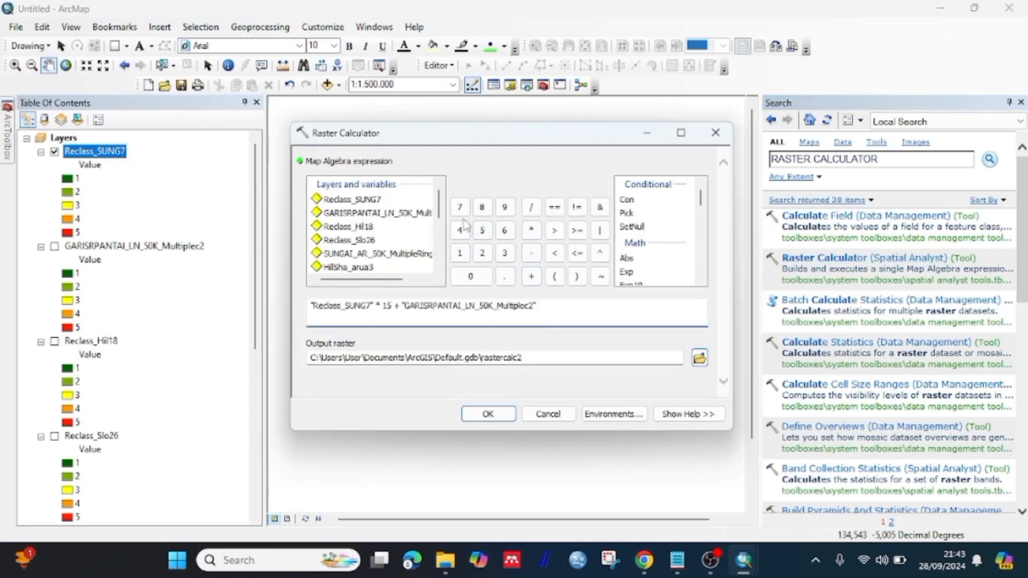
pyautogui.click(531, 231)
pyautogui.click(503, 254)
pyautogui.click(488, 275)
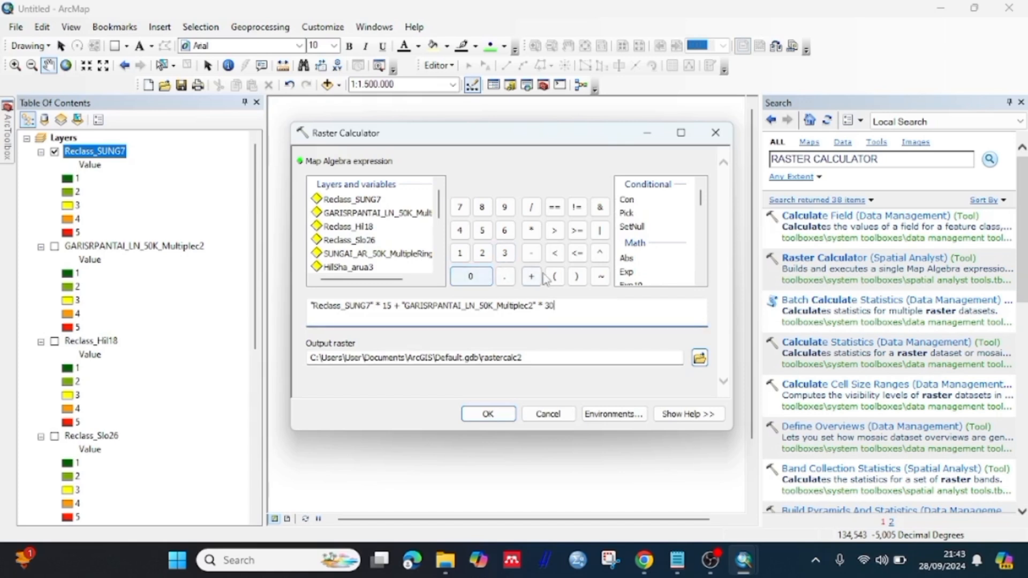
# Add the hillshade raster with its weight to the expression as + "Reclass_Hil18" * 30
pyautogui.click(538, 278)
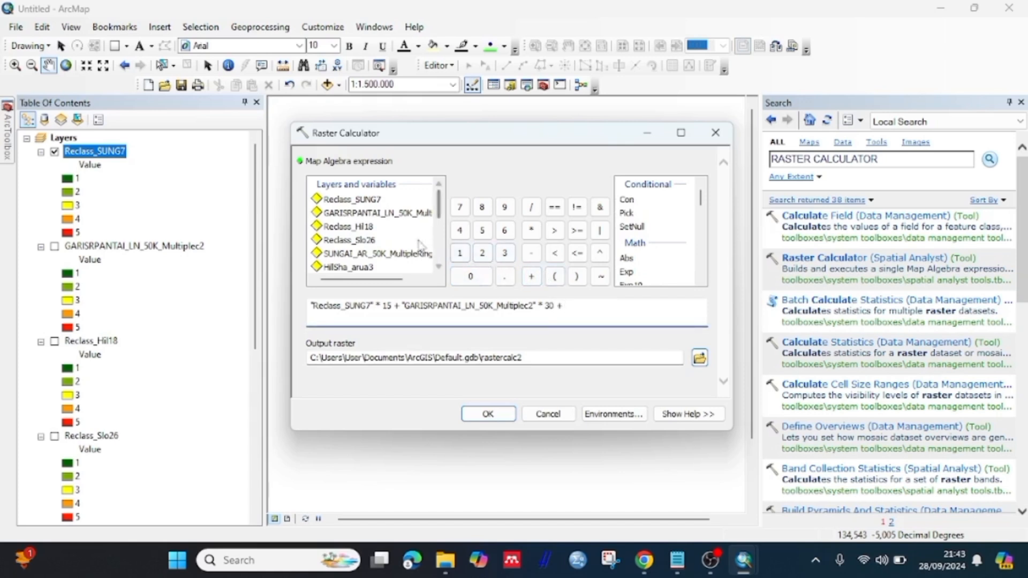
pyautogui.click(369, 229)
pyautogui.doubleClick(369, 229)
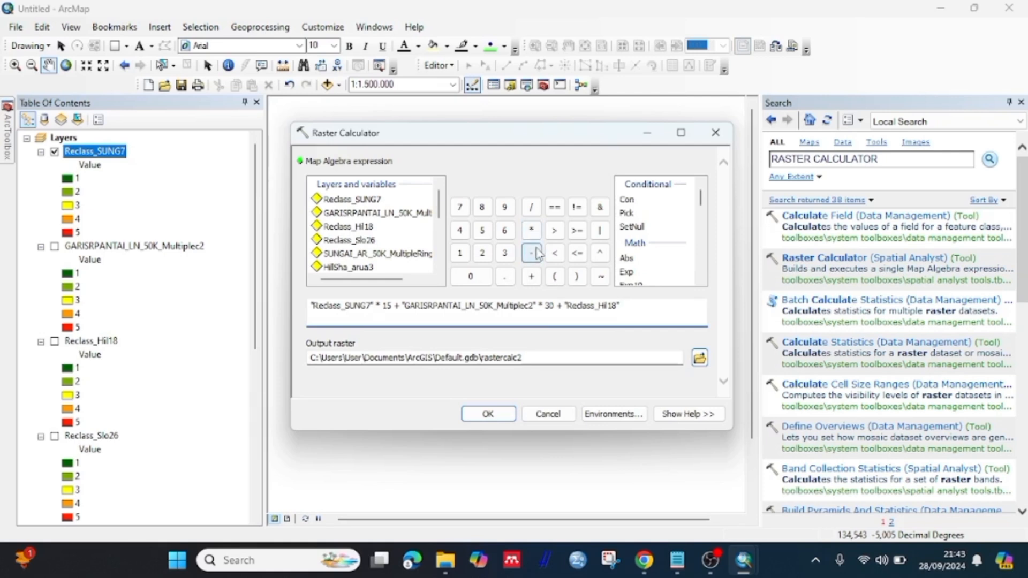
pyautogui.click(531, 230)
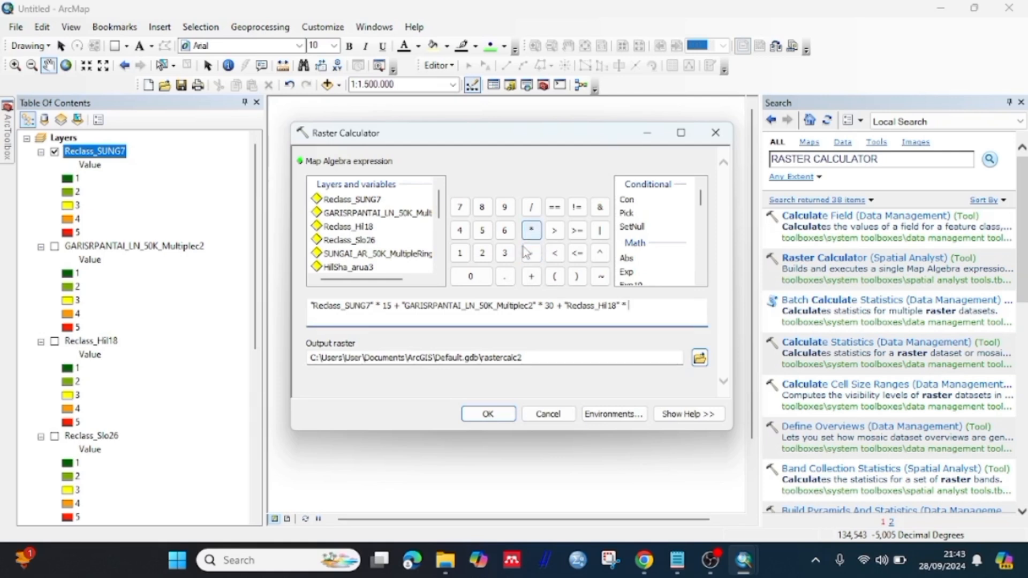
pyautogui.click(504, 260)
pyautogui.click(471, 276)
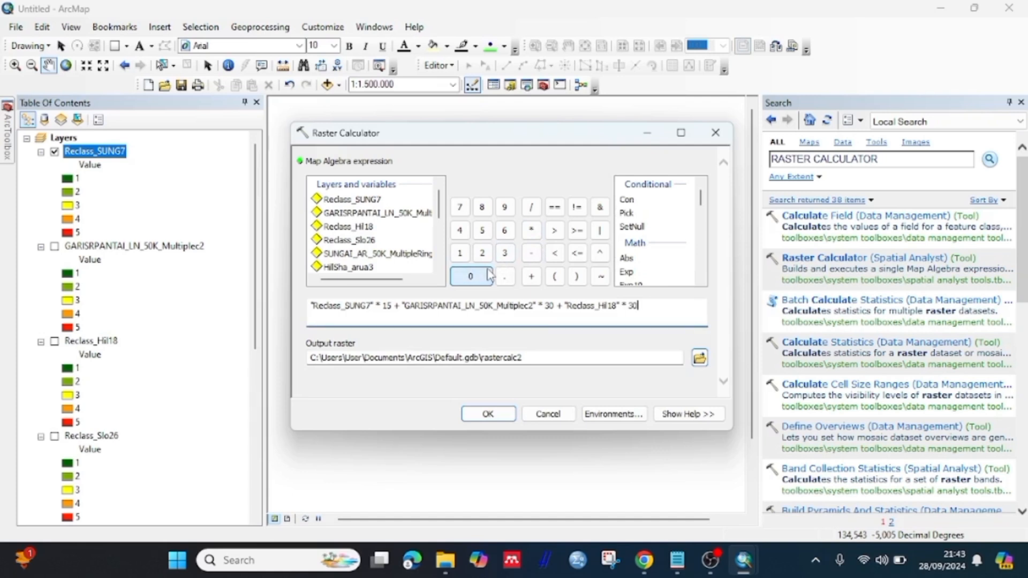
# Complete the expression with + "Reclass_Slo26" * 25 and run the weighted overlay calculation to rastercalc2
pyautogui.click(531, 275)
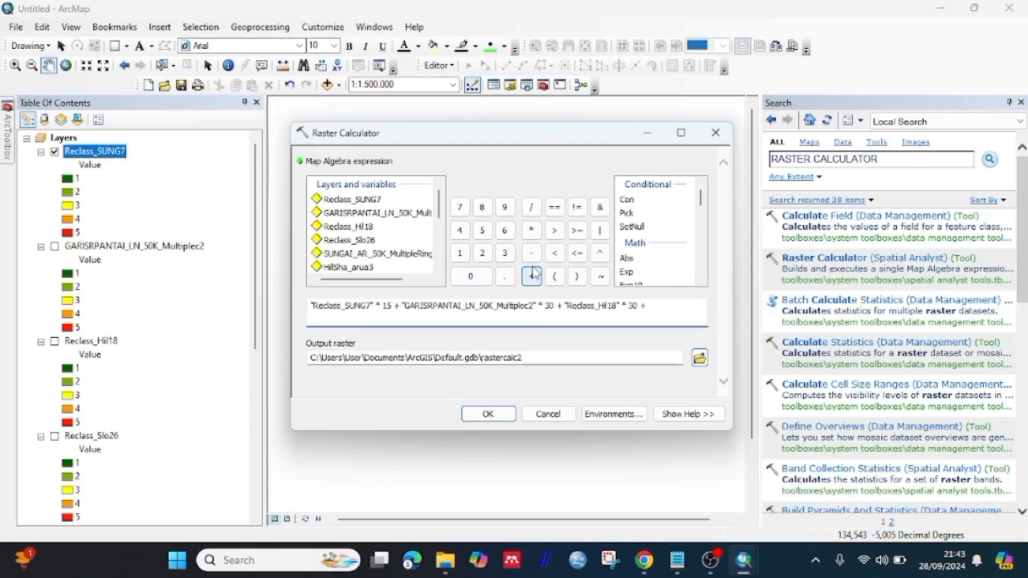
pyautogui.doubleClick(365, 242)
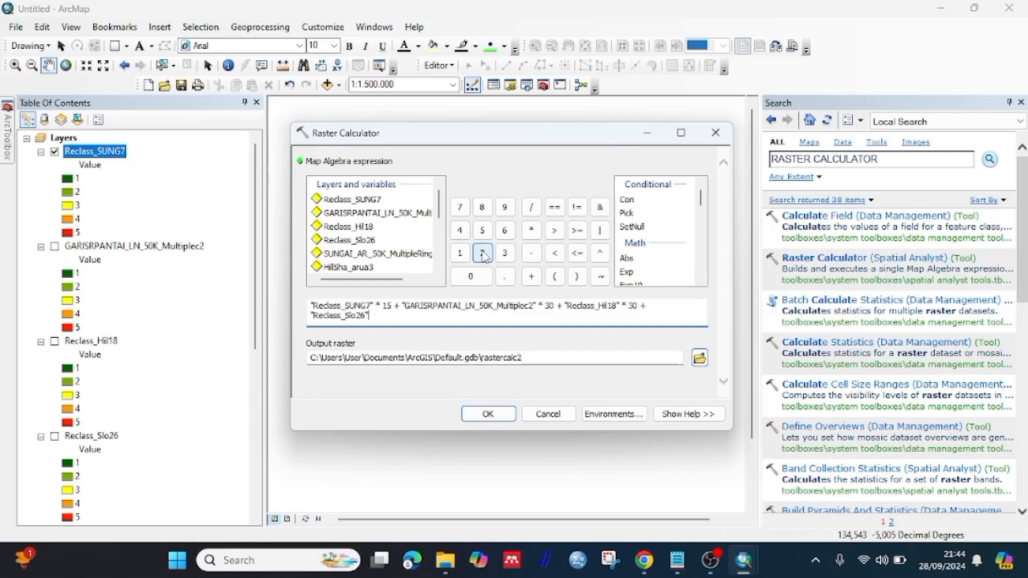
pyautogui.click(531, 230)
pyautogui.click(491, 253)
pyautogui.click(485, 230)
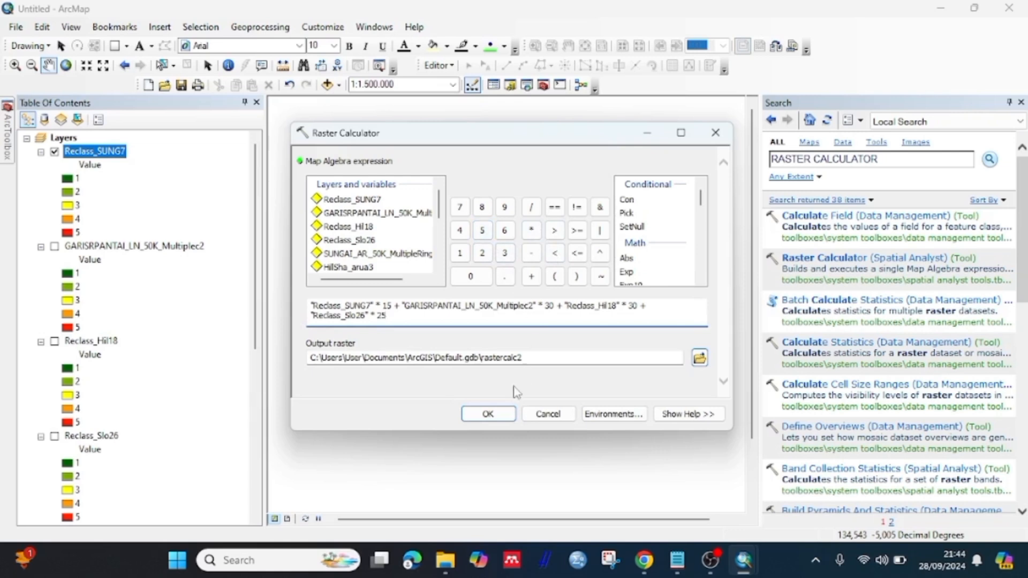
pyautogui.click(487, 414)
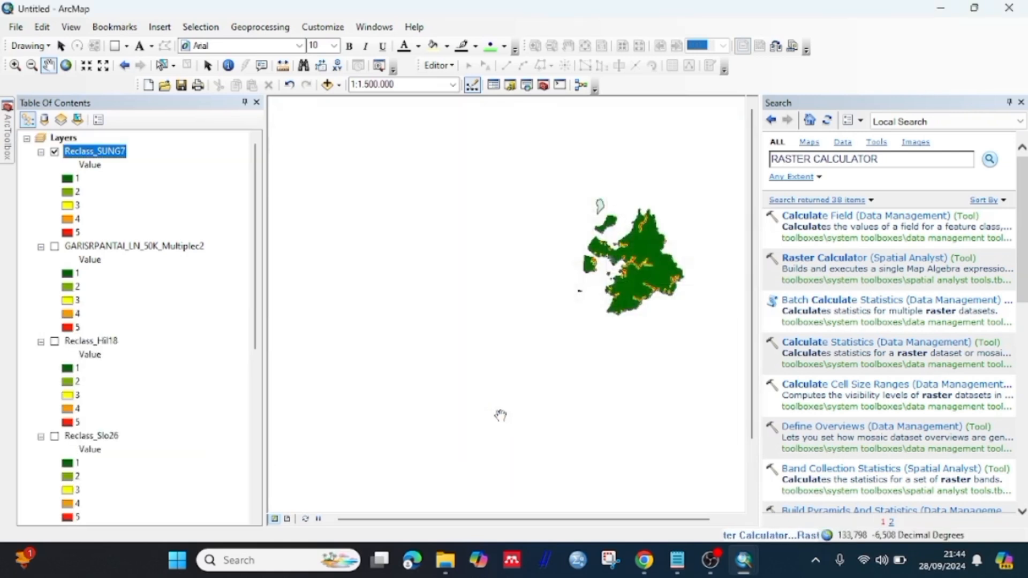
pyautogui.moveTo(500, 416); pyautogui.dragTo(472, 442)
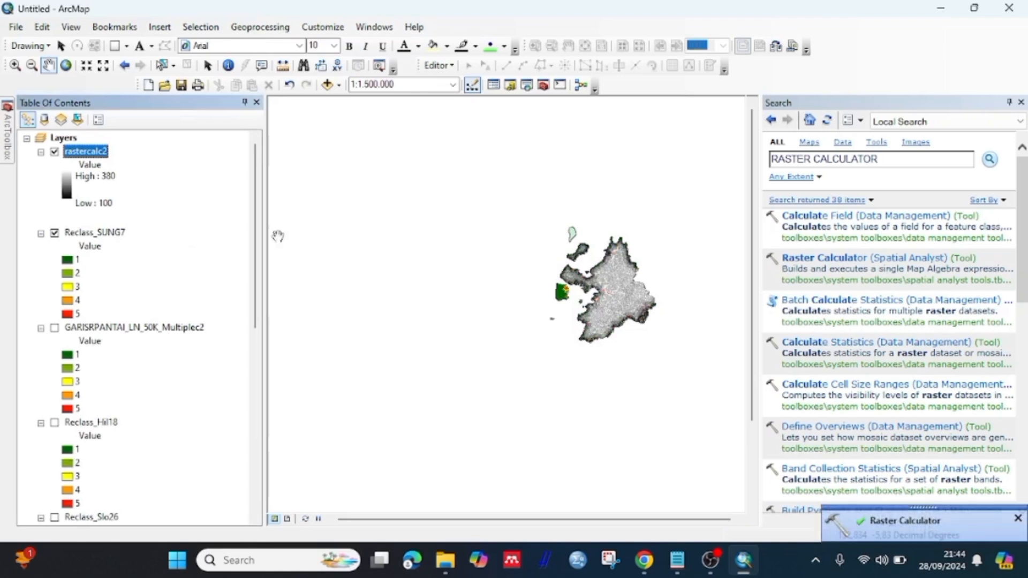
# Close the tool search and open the Spatial Analyst Reclassify tool with rastercalc2 as its input raster
pyautogui.click(1020, 102)
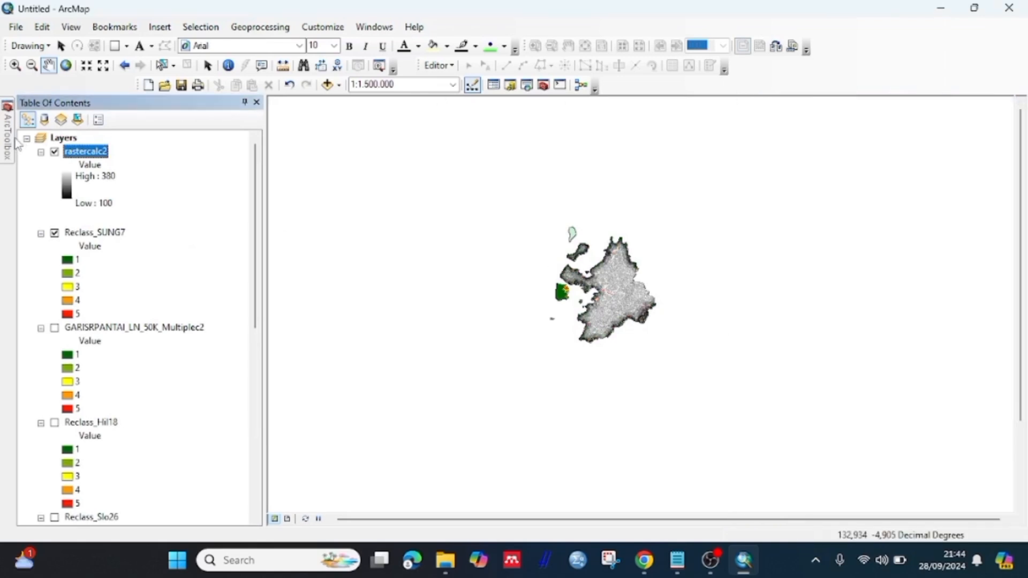
pyautogui.moveTo(12, 141)
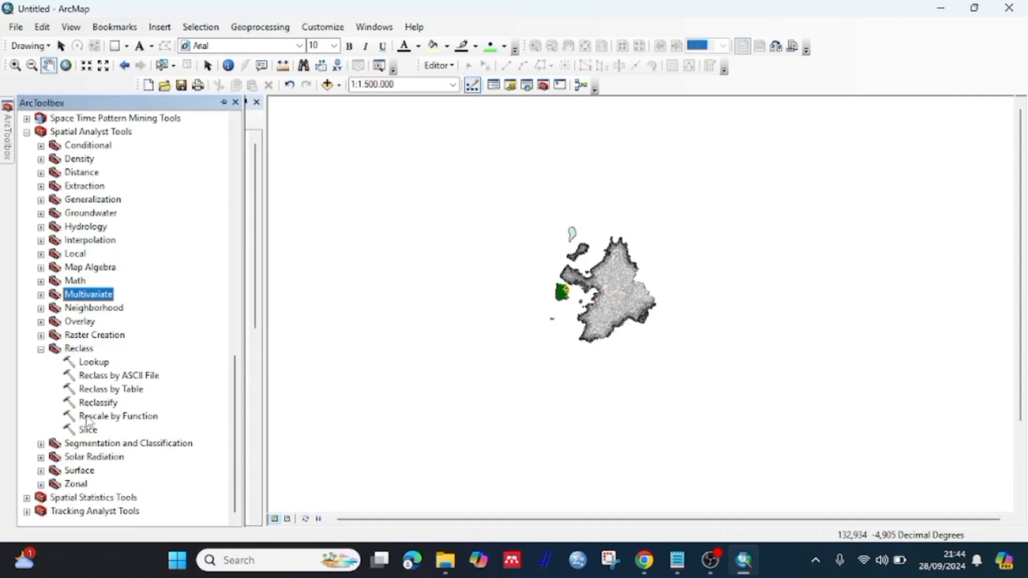
pyautogui.doubleClick(98, 402)
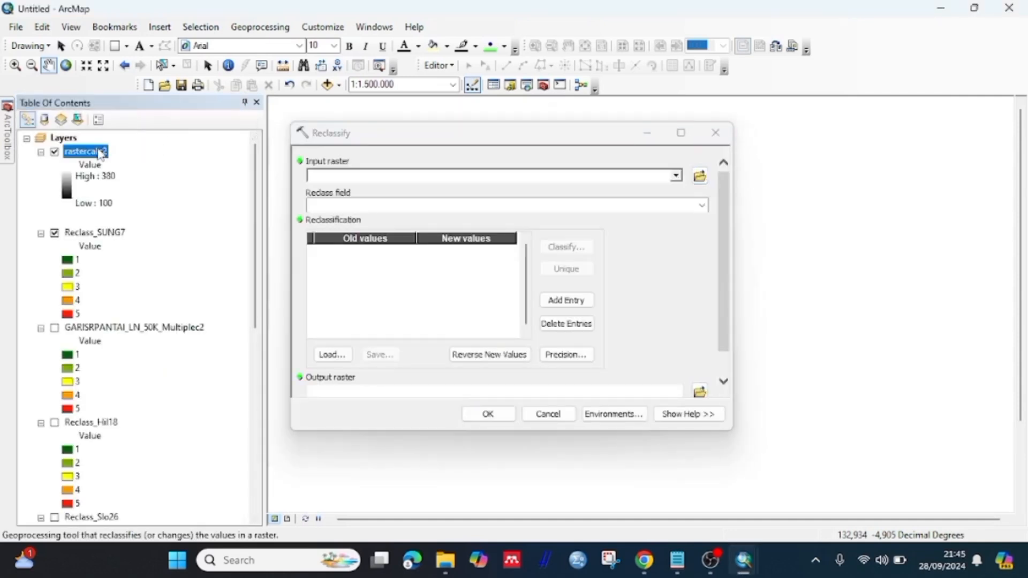
pyautogui.moveTo(99, 151); pyautogui.dragTo(344, 177)
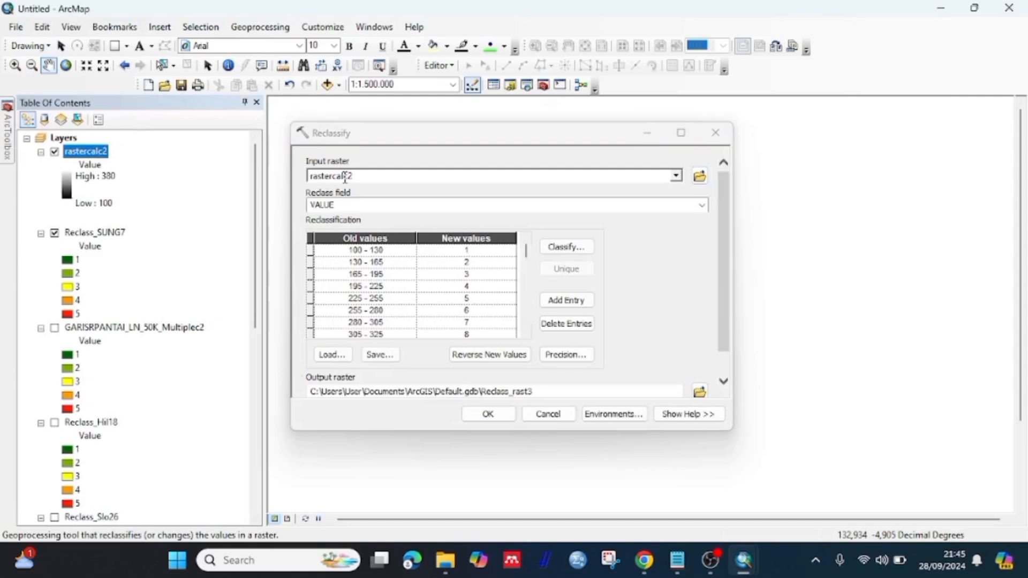
# Classify rastercalc2 into 5 Natural Breaks (Jenks) classes and run the reclassification to Reclass_rast3
pyautogui.click(566, 247)
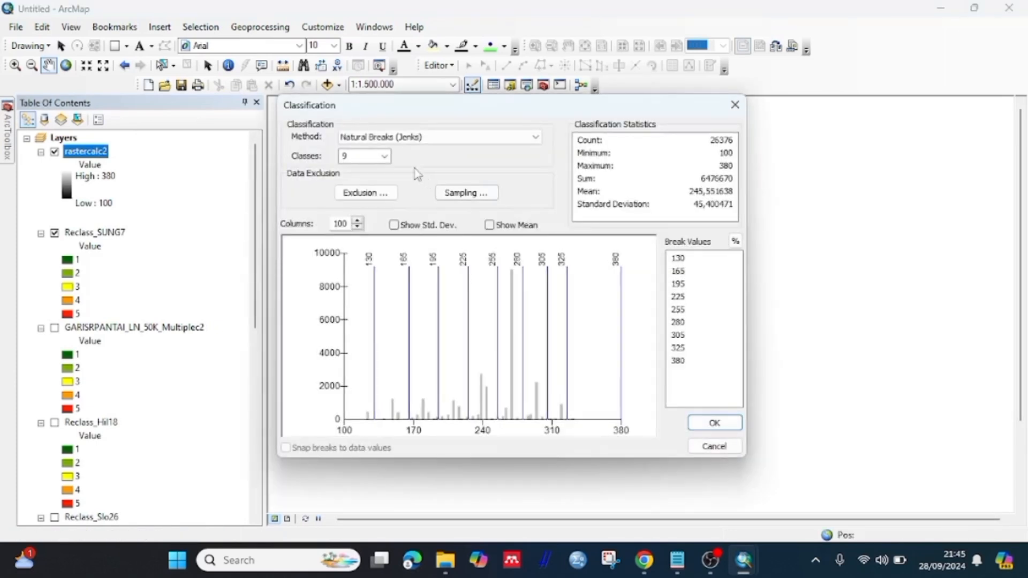
pyautogui.click(384, 155)
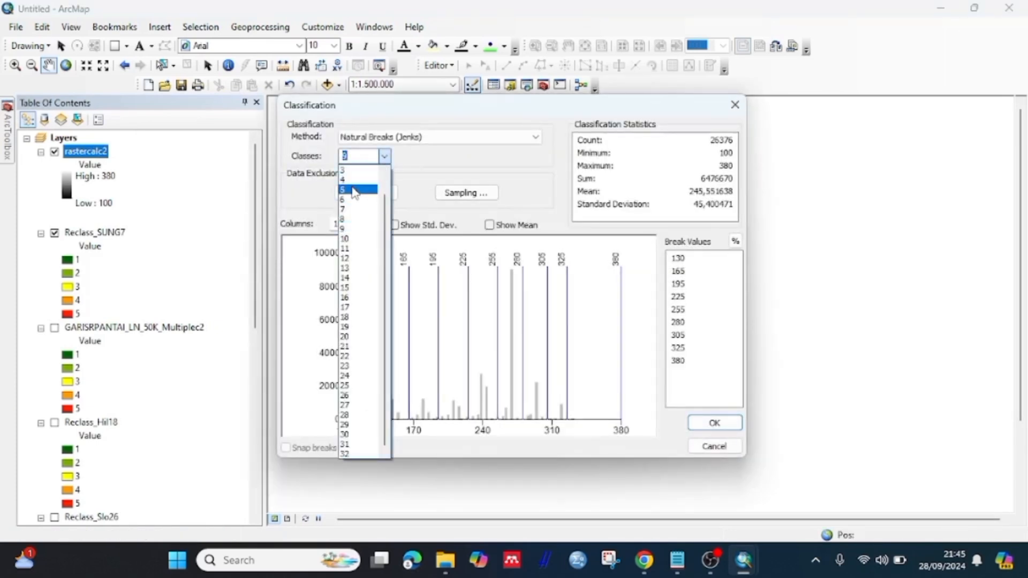
pyautogui.click(355, 190)
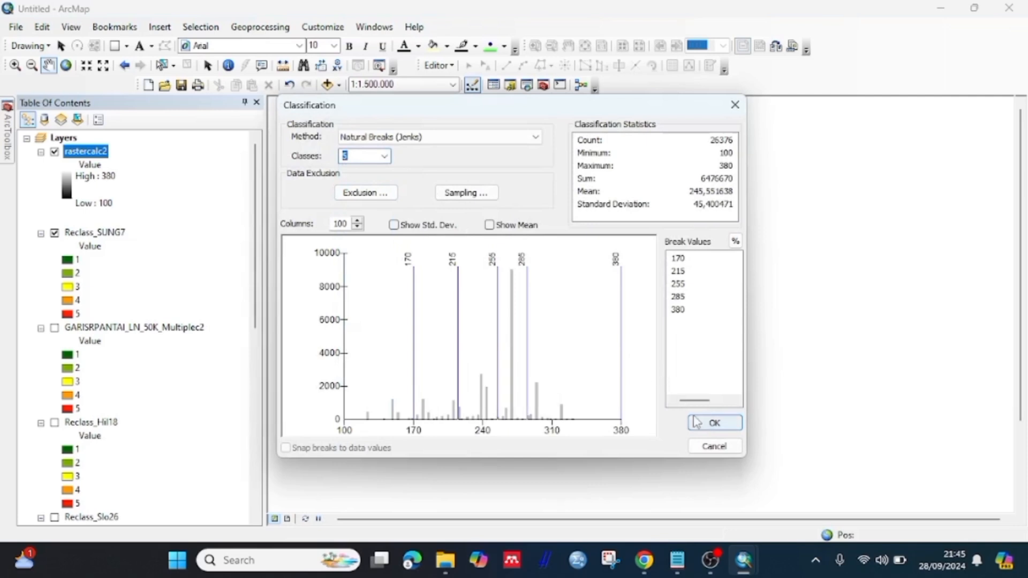
pyautogui.click(714, 422)
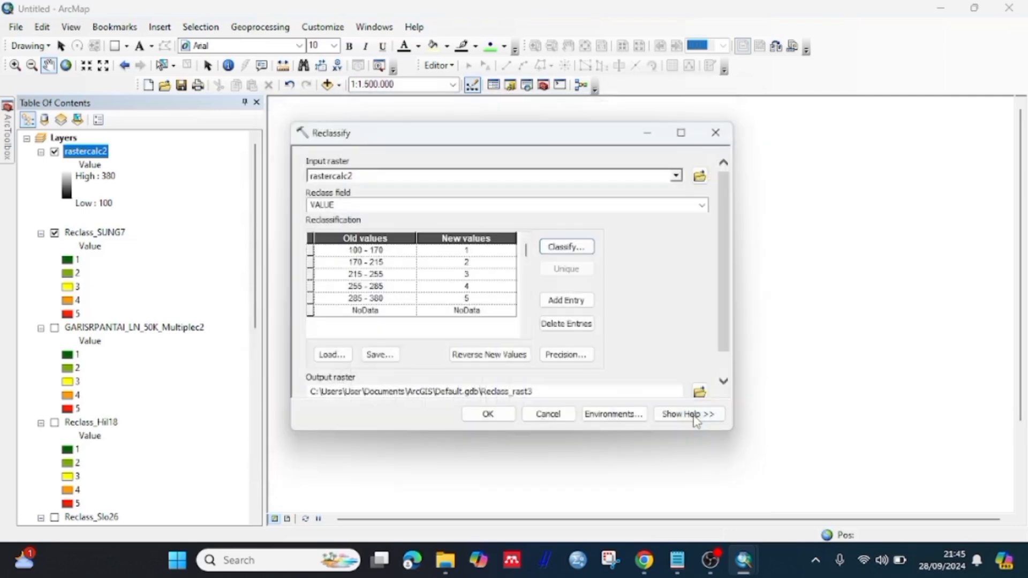
pyautogui.click(468, 414)
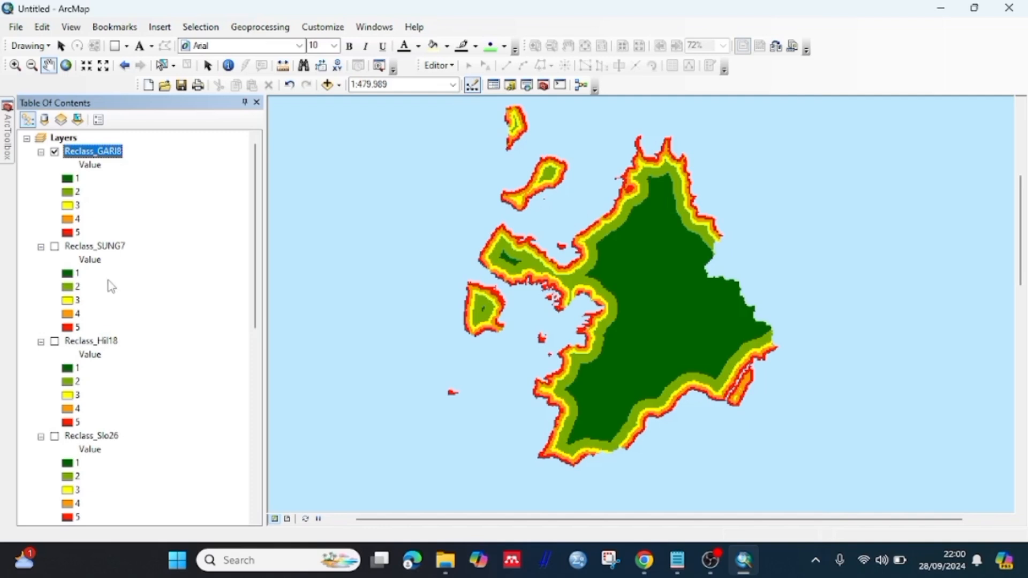
# Collapse the legend of the GARISRPANTAI_LN_50K_Multiplec2 layer in the layer list
pyautogui.scroll(-5, 108, 284)
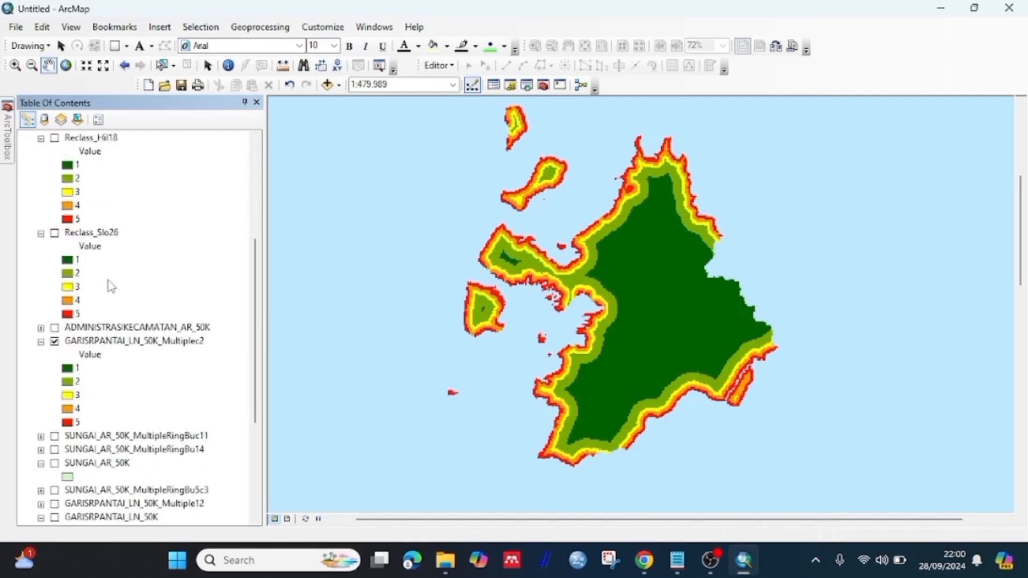
pyautogui.click(41, 342)
pyautogui.scroll(5, 94, 343)
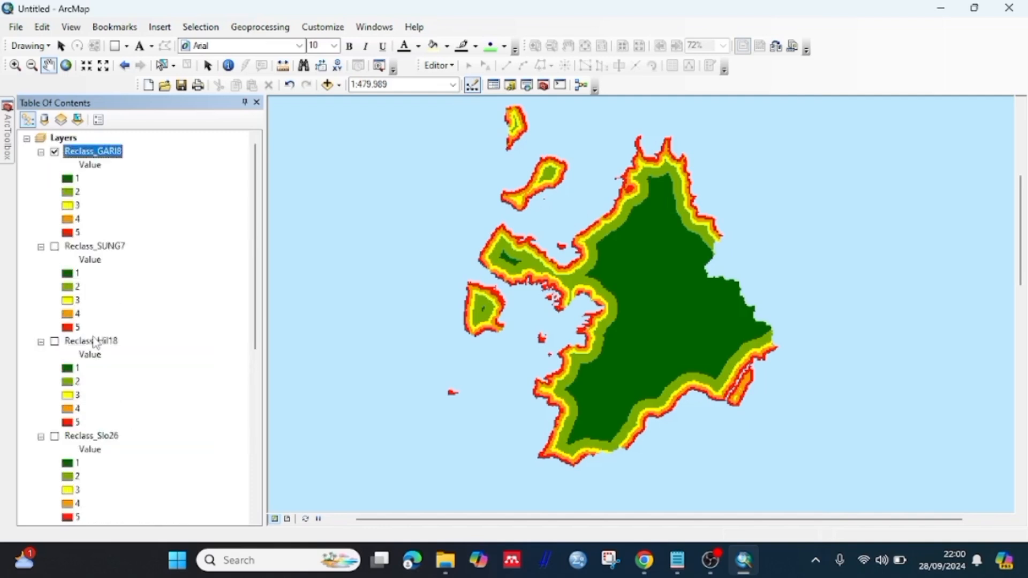